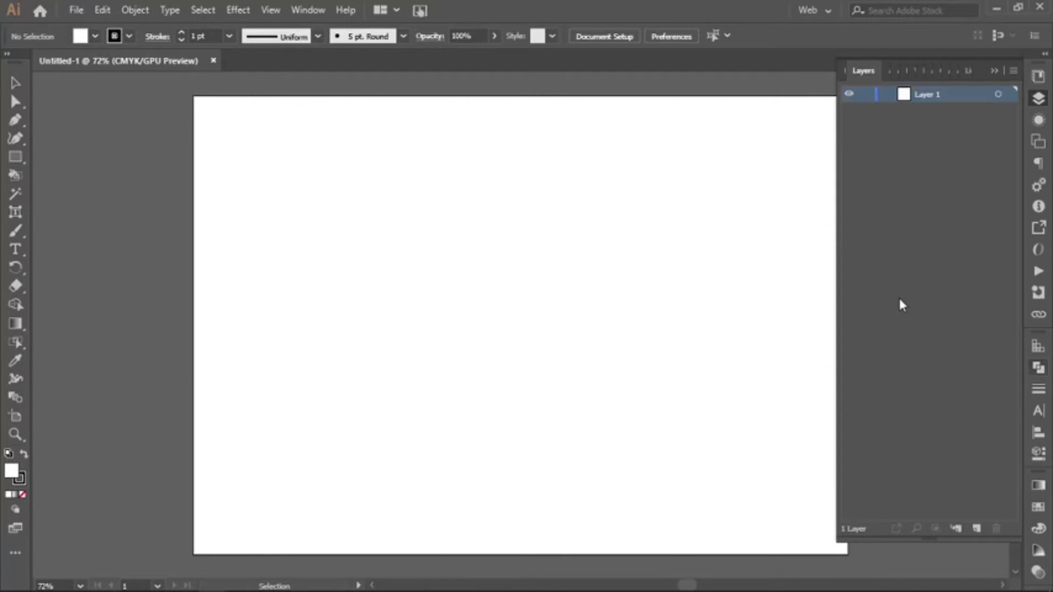
Draw a tall rectangle, rotate it about 45°, and stretch it into a long band.
key(b)
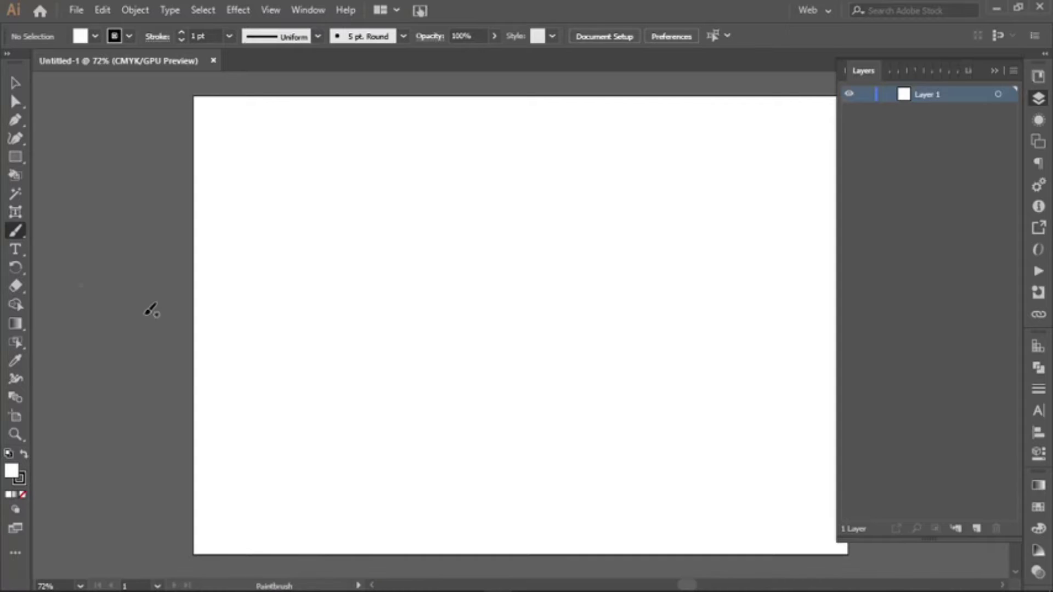
drag(258, 145, 335, 554)
key(v)
mouse_move(336, 143)
mouse_down()
mouse_move(193, 160)
mouse_move(134, 236)
mouse_up()
drag(218, 199, 270, 52)
mouse_move(498, 341)
mouse_down()
mouse_move(626, 443)
mouse_move(540, 362)
mouse_up()
Make a 90° rotated copy of the band and position both bands into a chevron.
right_click(411, 253)
click(649, 402)
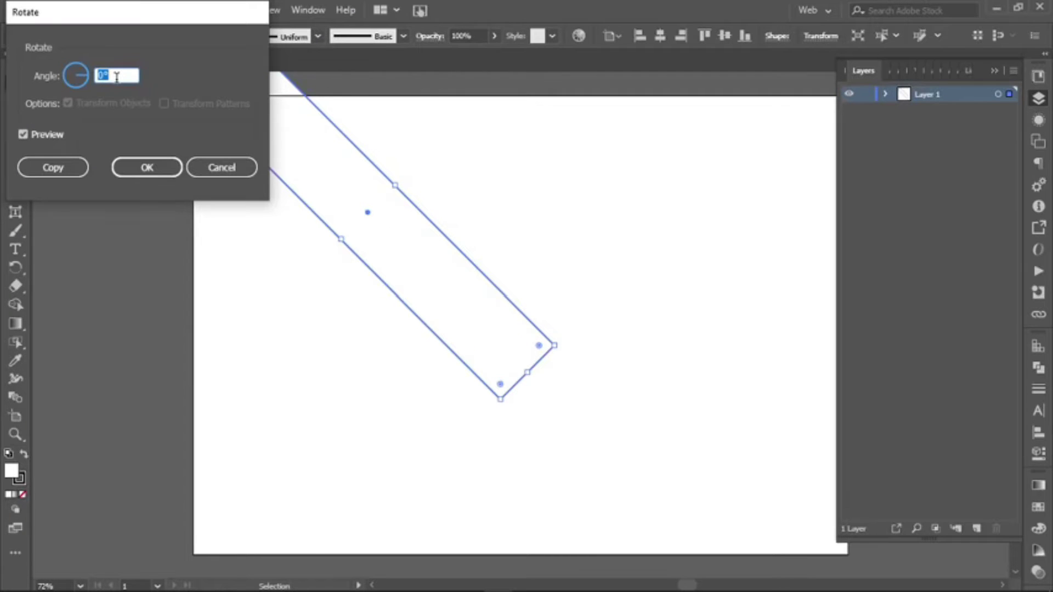
text(90)
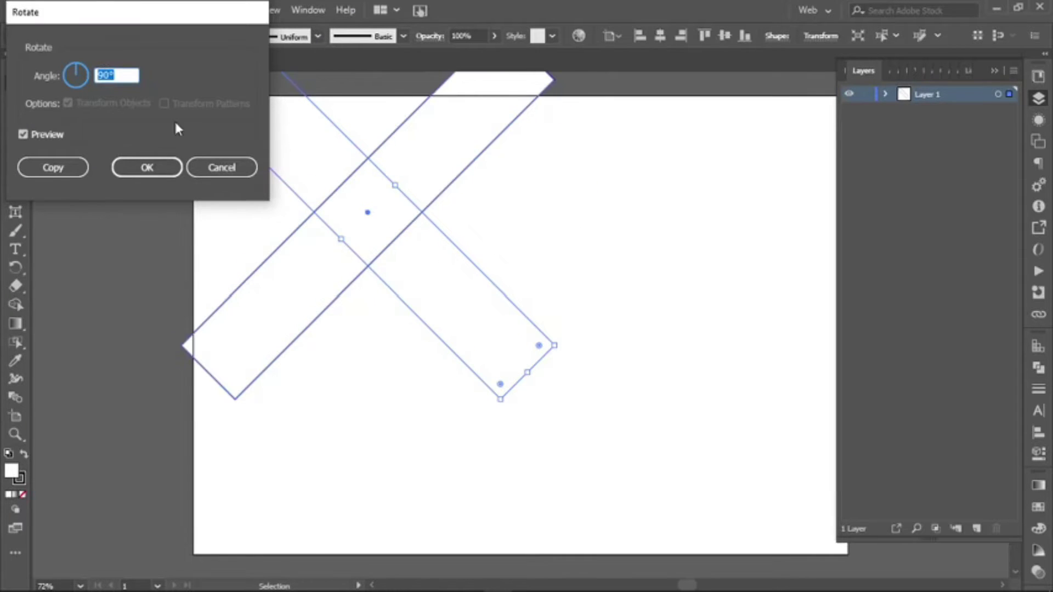
click(54, 168)
drag(406, 170, 407, 439)
drag(455, 326, 502, 384)
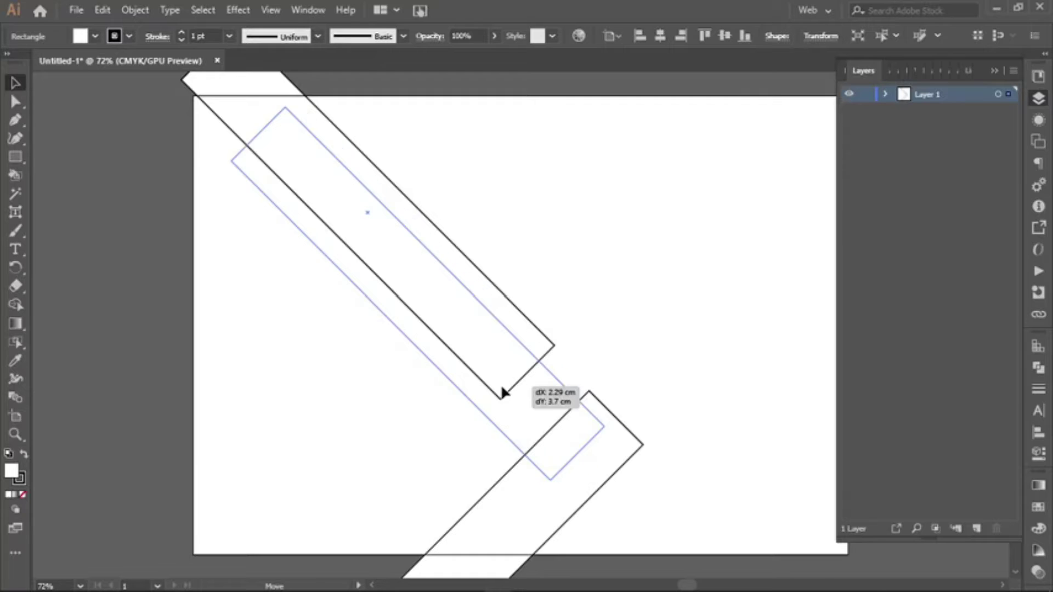
drag(283, 178, 324, 171)
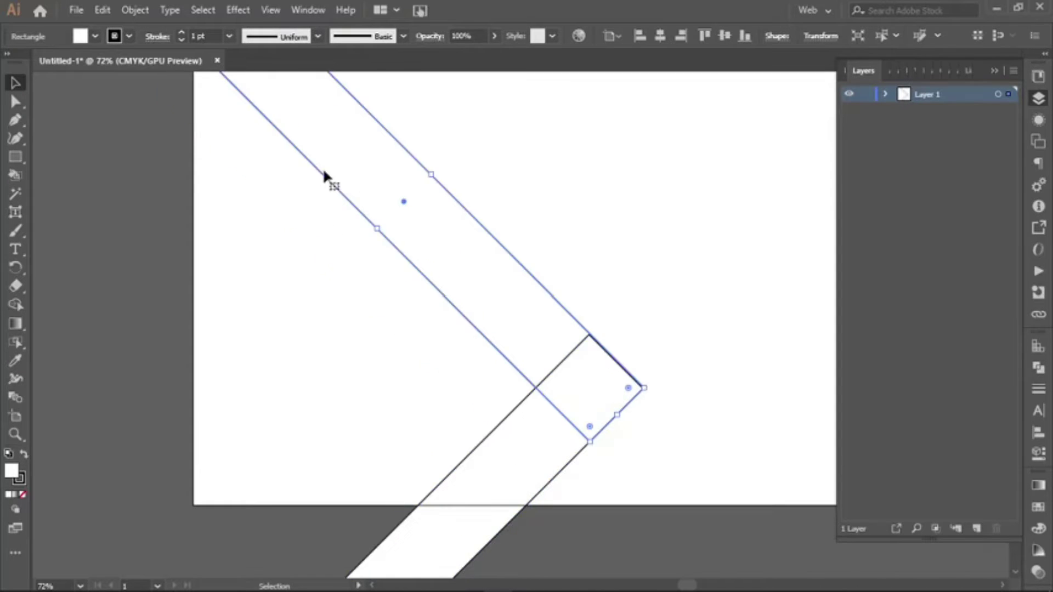
Fill the upper band with a blue gradient and place the colour chart image beside it.
scroll(324, 172, up, 2)
click(95, 36)
click(31, 98)
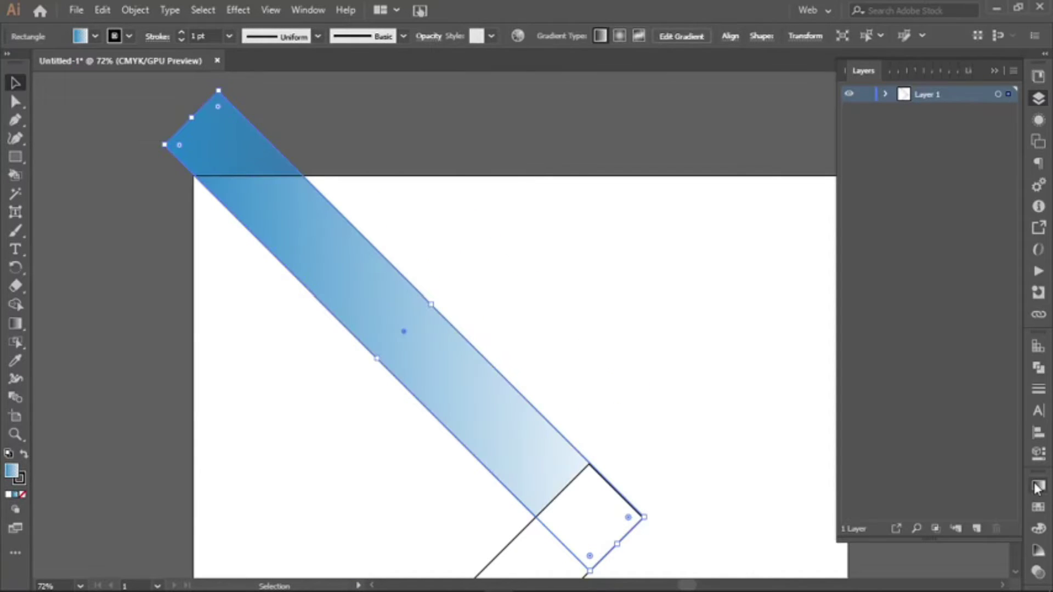
click(1039, 485)
click(859, 482)
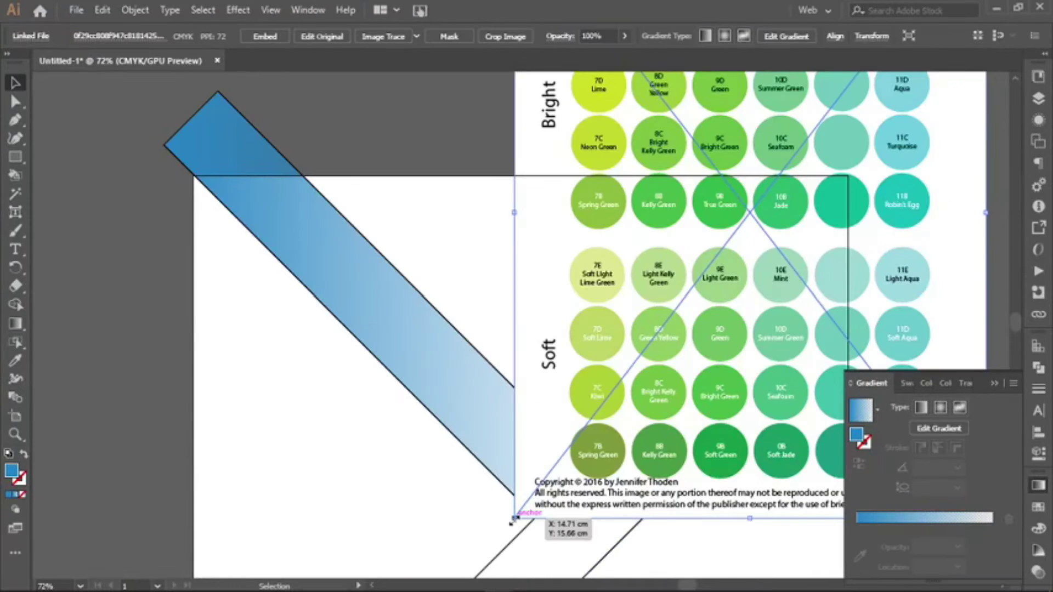
drag(514, 519, 592, 353)
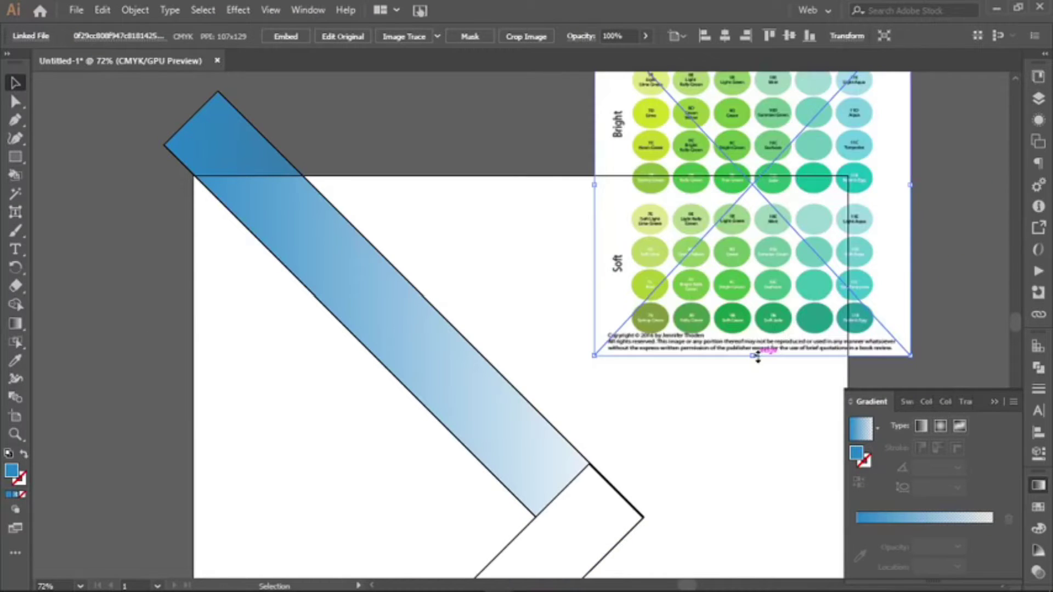
scroll(593, 353, up, 2)
Sample a dark green from the chart into both gradient stops of the long band.
key(g)
click(857, 528)
click(861, 557)
click(730, 277)
click(644, 270)
click(729, 277)
click(857, 528)
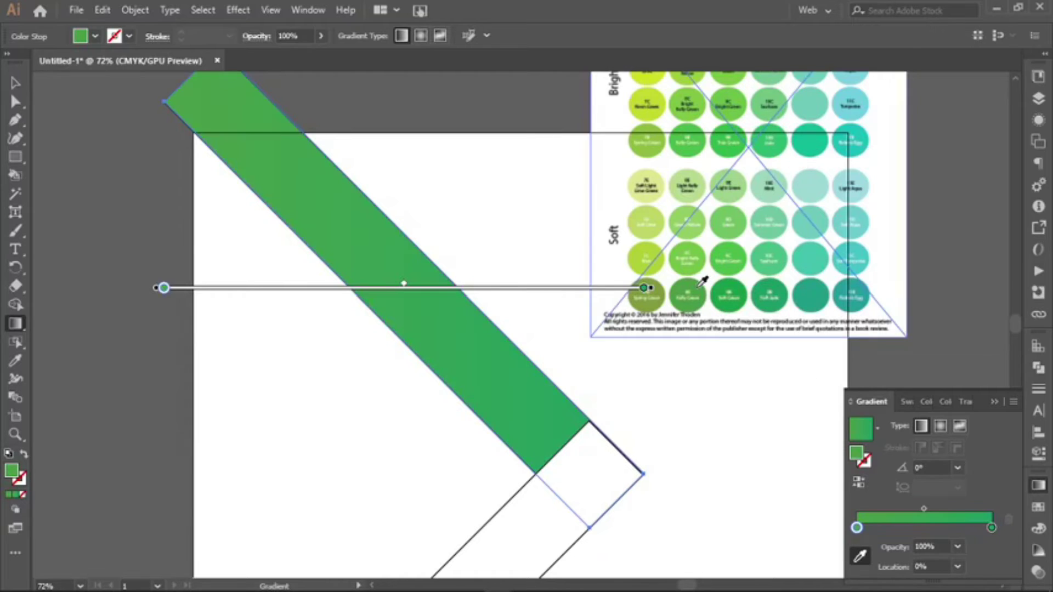
scroll(493, 329, down, 3)
Give the short band a green gradient shading into chart-sampled yellow-green.
click(15, 83)
click(861, 429)
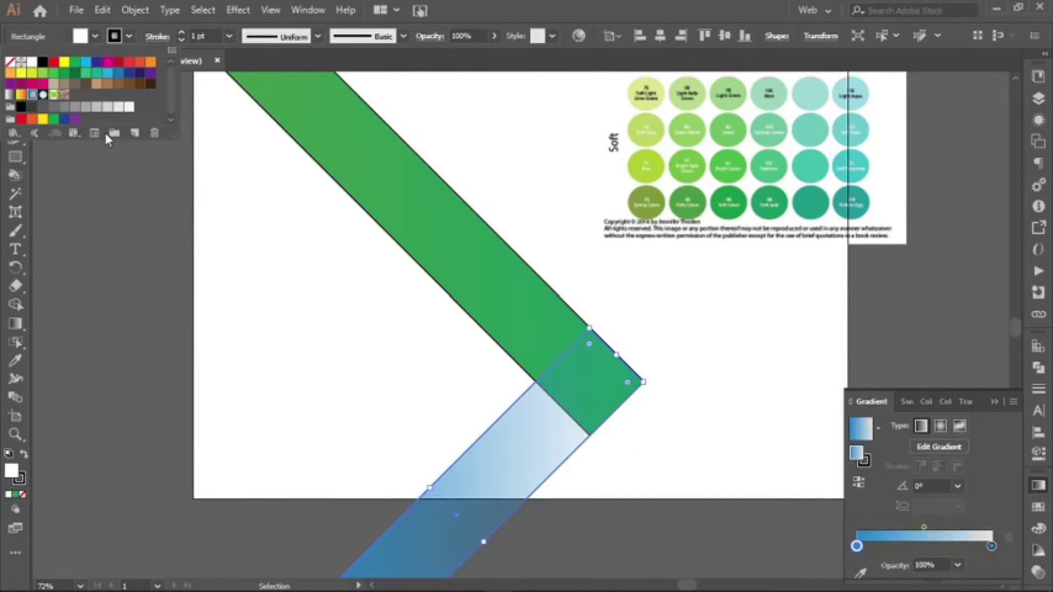
scroll(494, 330, down, 3)
key(g)
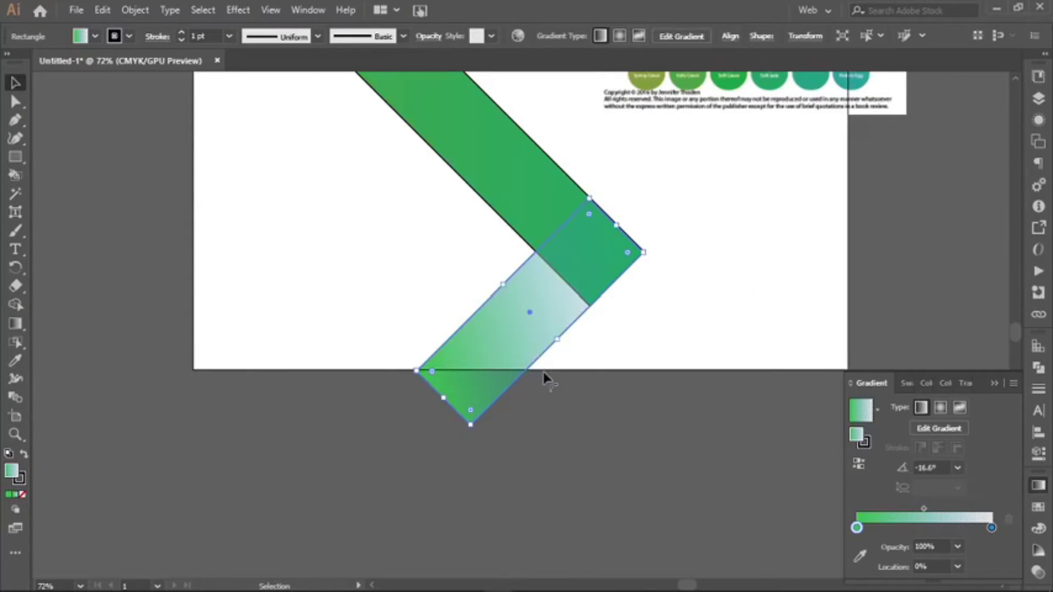
scroll(545, 376, up, 3)
drag(383, 322, 677, 412)
click(646, 165)
Set the short gradient band's stroke to None.
key(v)
click(506, 357)
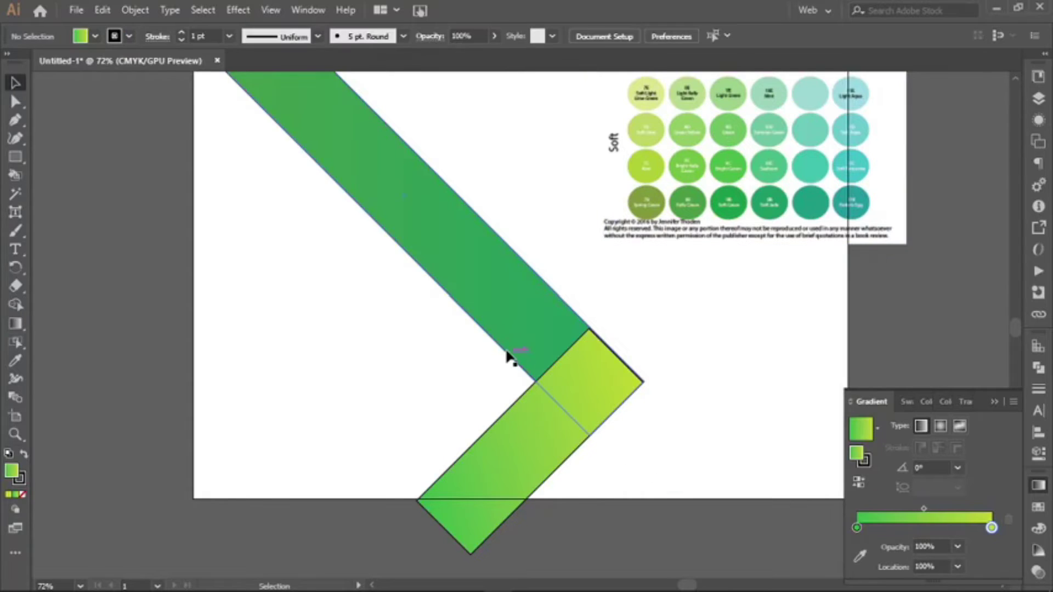
click(515, 457)
click(12, 62)
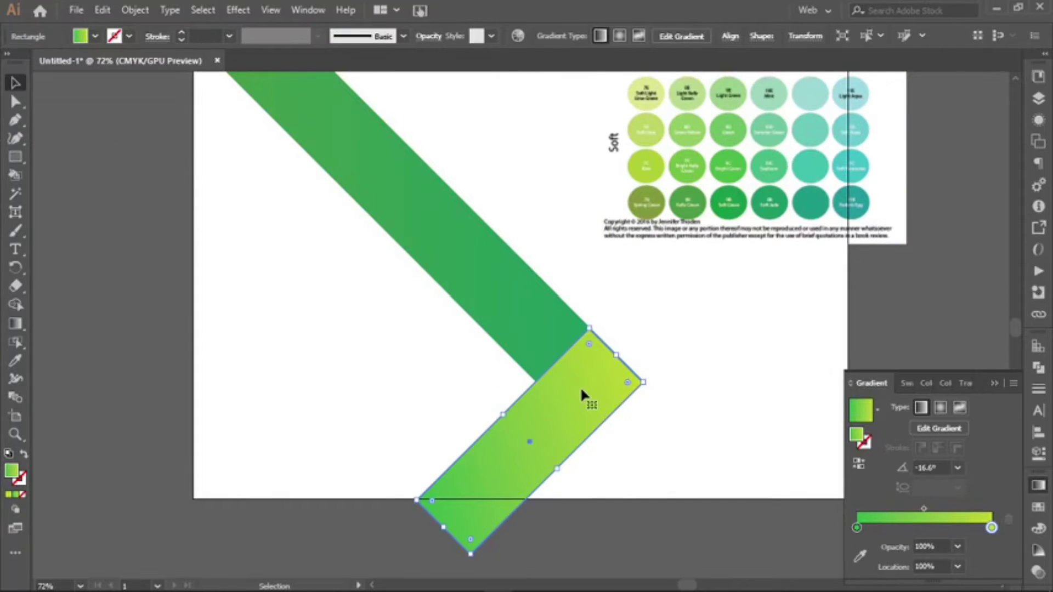
drag(616, 355, 619, 354)
click(669, 428)
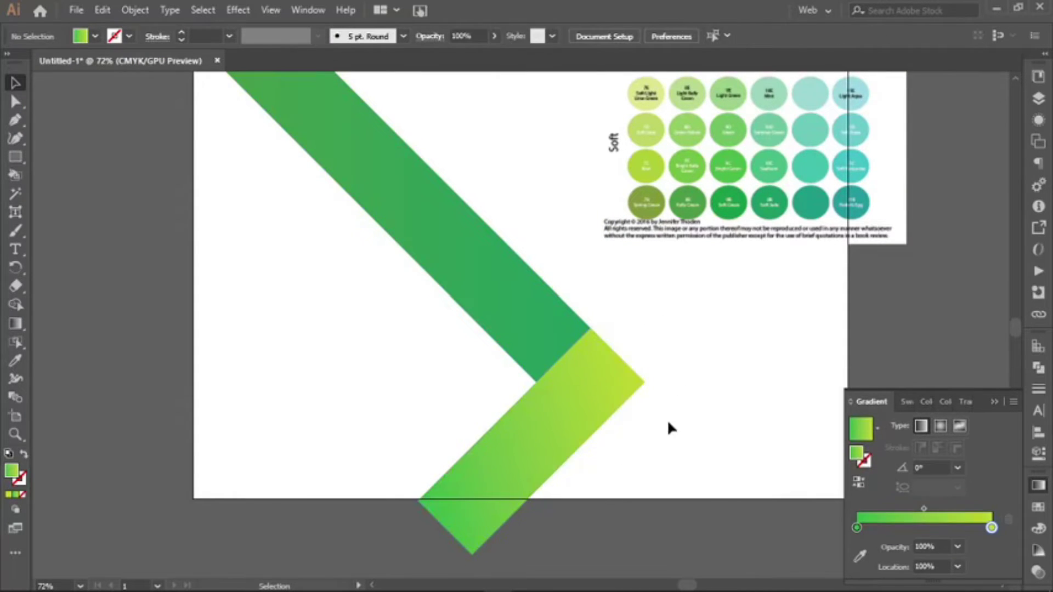
scroll(384, 330, up, 3)
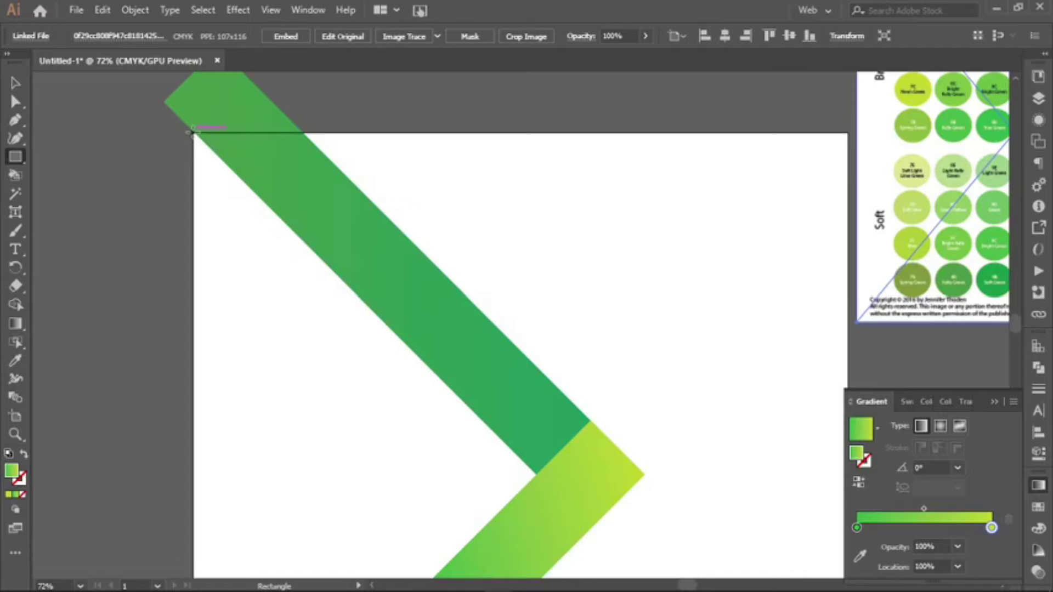
Draw a rectangle covering the whole artboard and send it behind the chevron.
key(ctrl+minus)
key(ctrl+minus)
drag(195, 132, 651, 452)
key(F7)
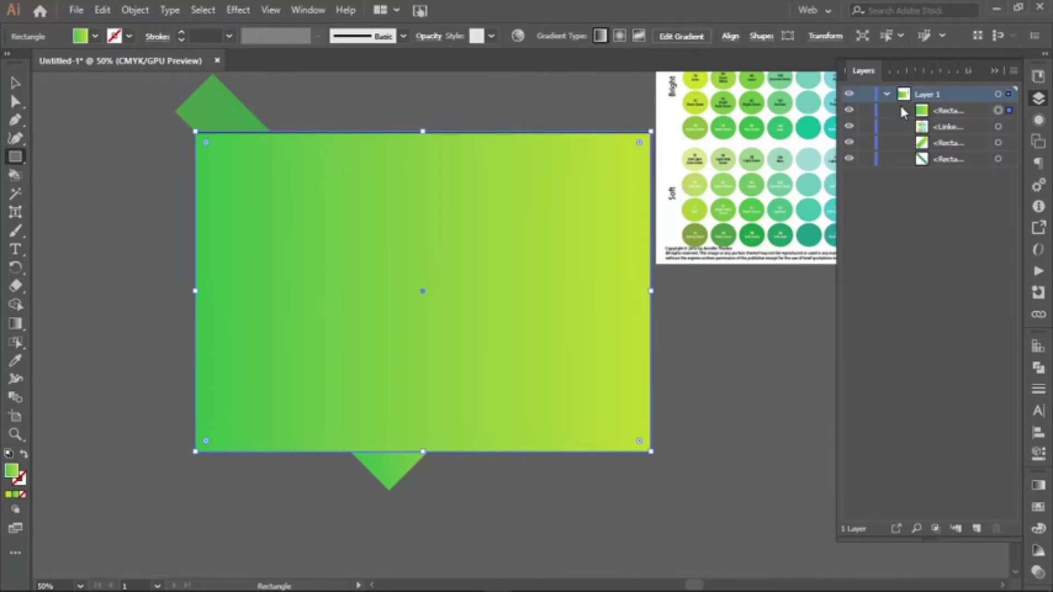
key(ctrl+shift+bracketleft)
Set the background gradient's left stop to a teal sampled from the chart.
key(g)
click(992, 528)
click(857, 528)
click(802, 187)
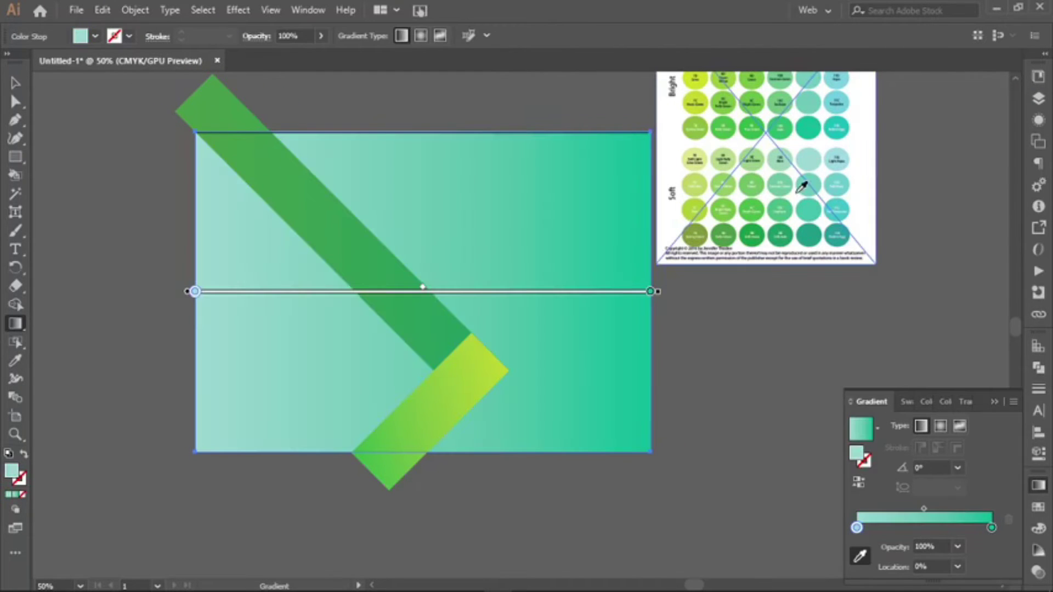
scroll(837, 149, up, 2)
Sample greens and yellow-greens from the Pure Spring chart into the background gradient stops.
click(992, 528)
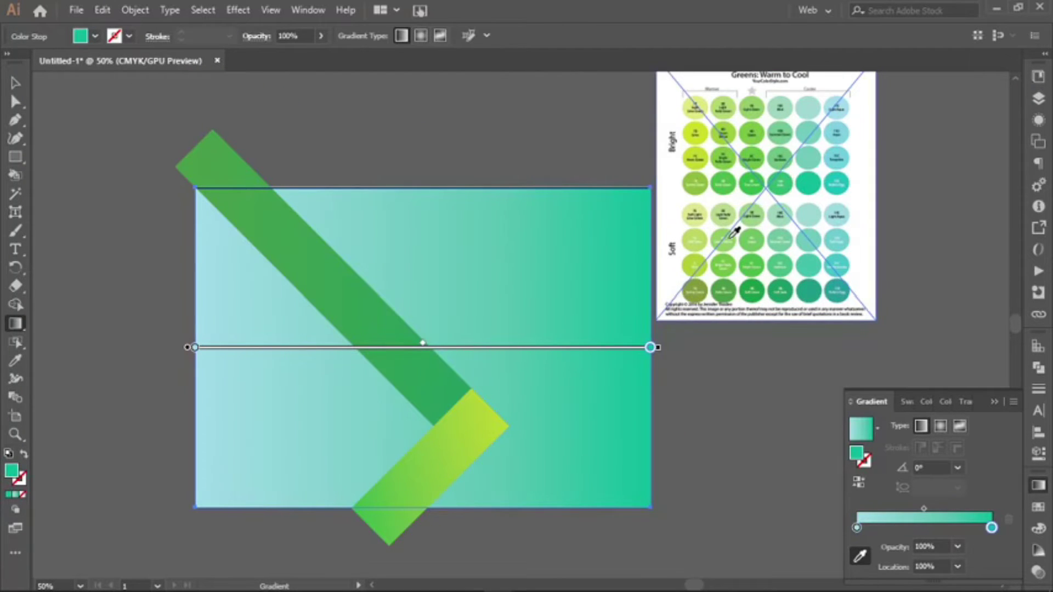
click(755, 285)
click(695, 146)
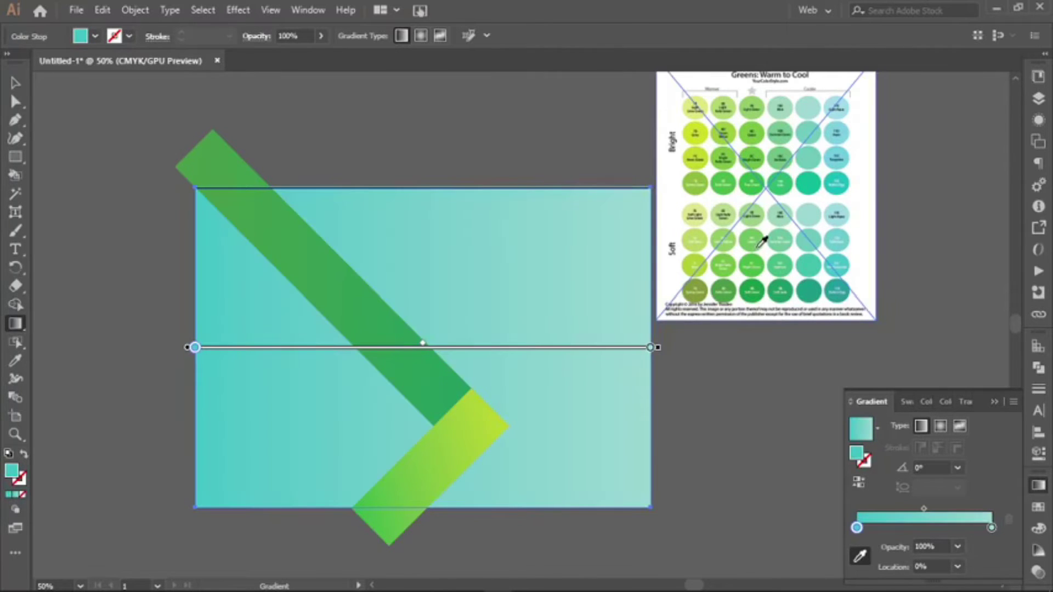
click(756, 295)
click(698, 134)
key(super+d)
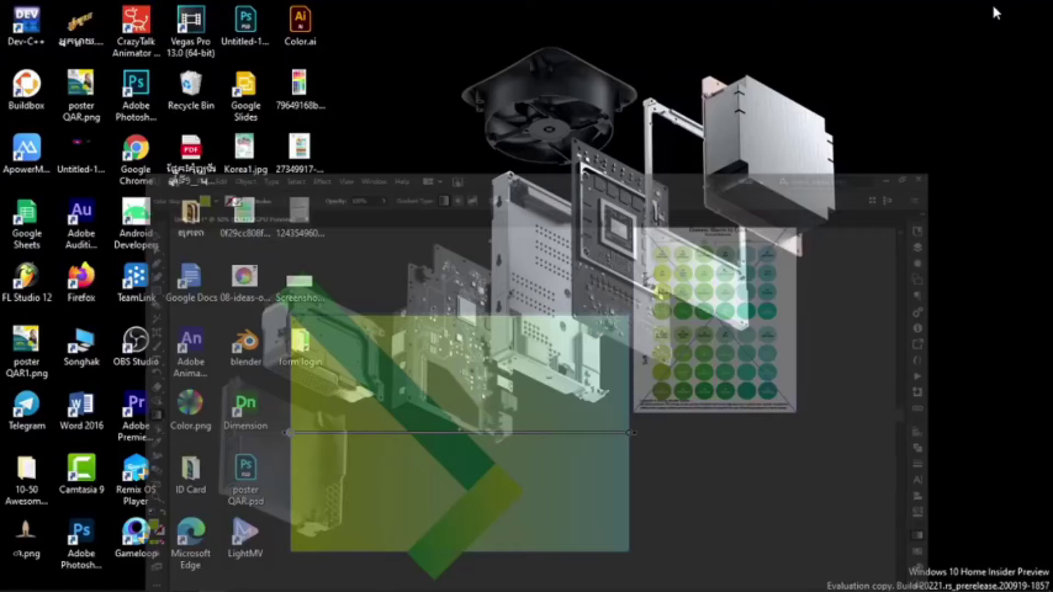
click(499, 585)
click(856, 528)
Try several sampled colours, settling on near-white for the background gradient's left stop.
click(932, 110)
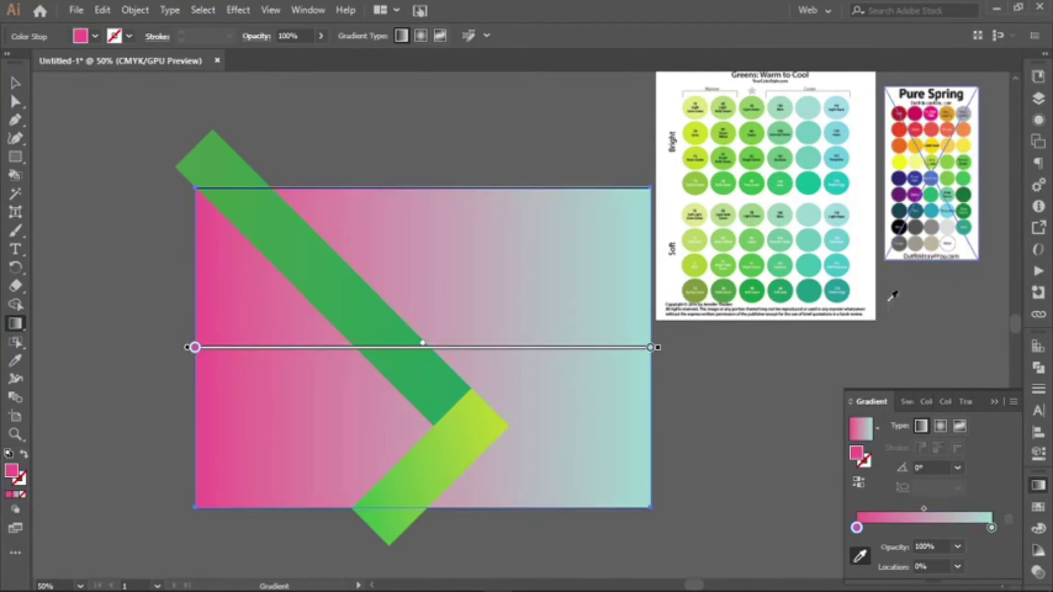
click(992, 528)
click(927, 161)
click(857, 527)
click(964, 159)
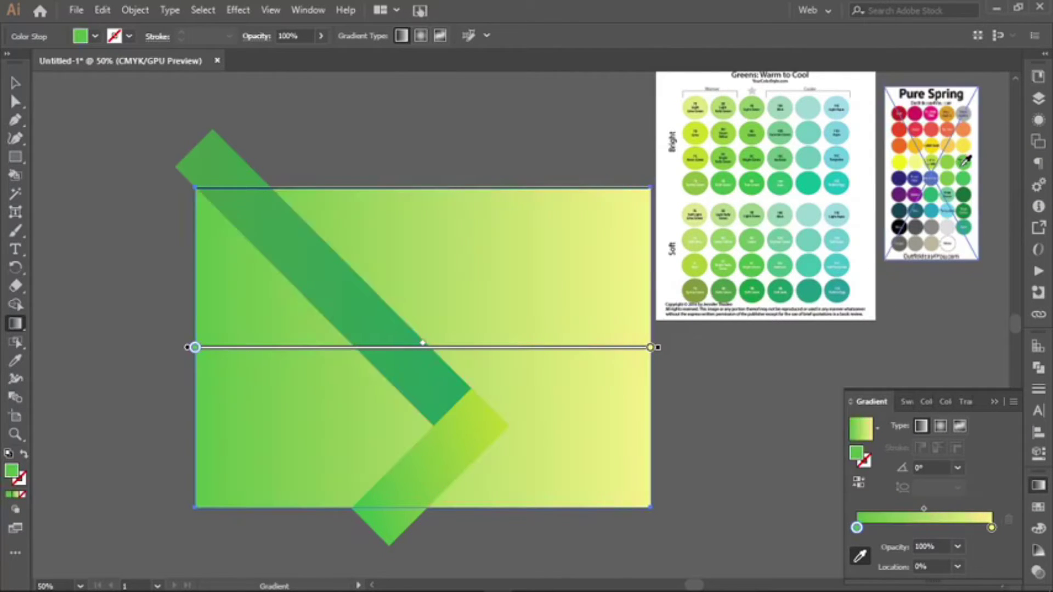
click(925, 108)
click(950, 240)
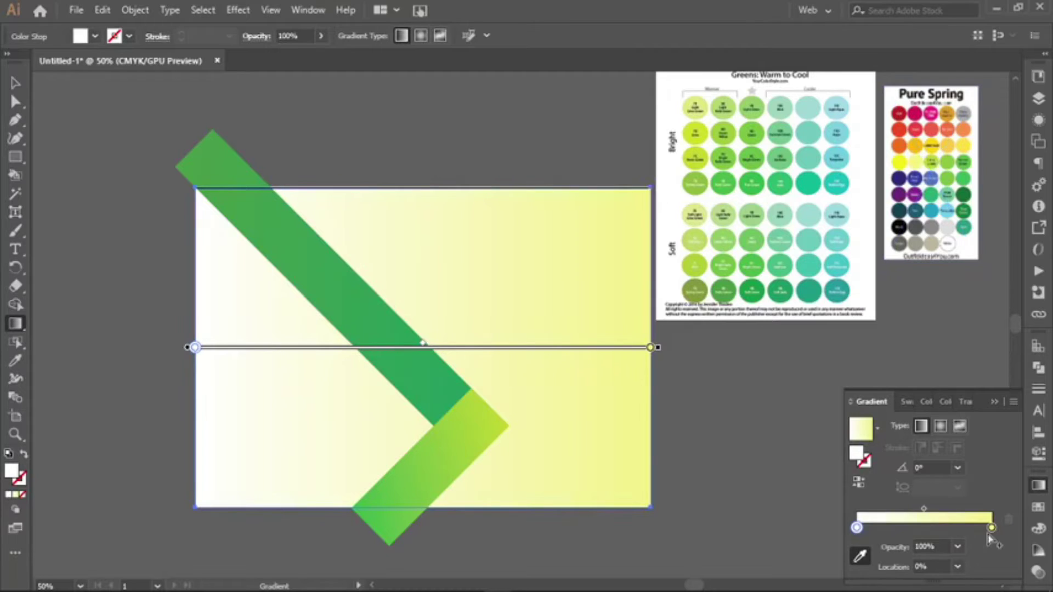
Make the right stop yellow-green and lock the background rectangle.
click(961, 147)
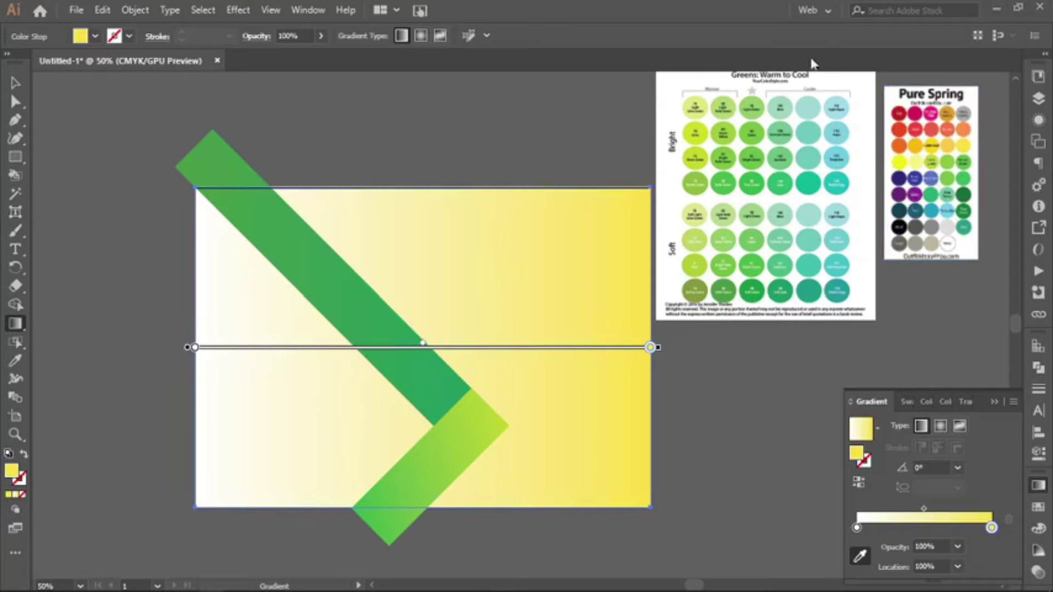
click(705, 158)
key(v)
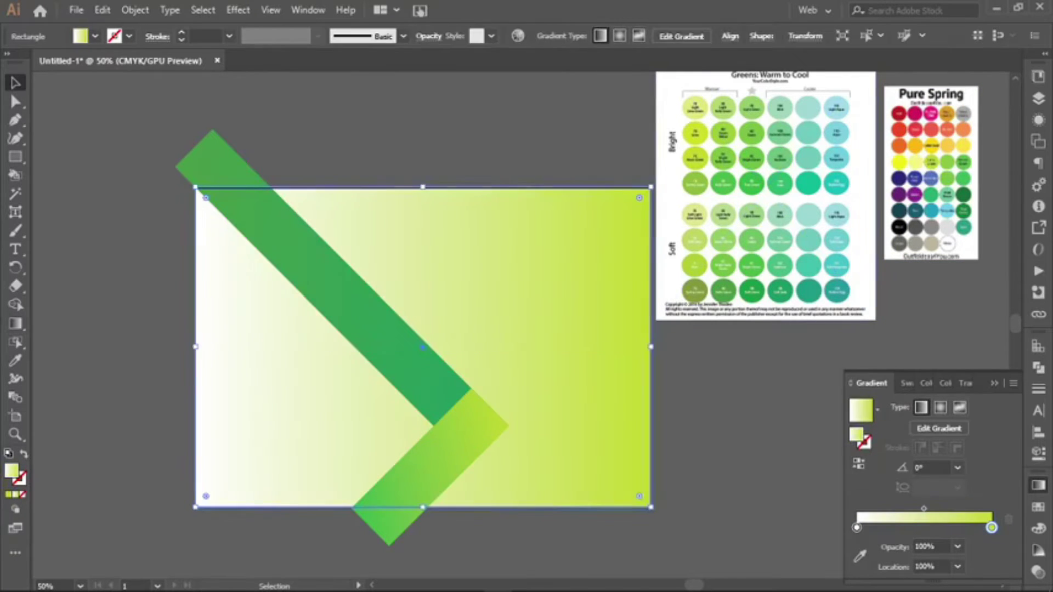
key(ctrl+2)
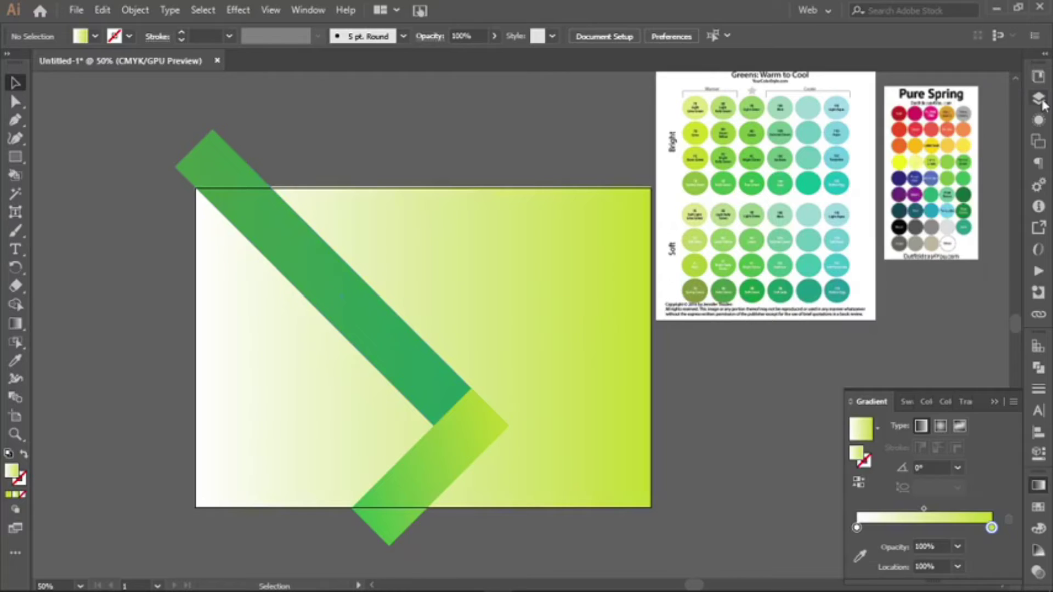
key(F7)
Copy the chevron higher and shade the long band diagonally from light blue to dark green.
mouse_move(193, 181)
mouse_down()
mouse_move(422, 395)
mouse_move(412, 199)
mouse_move(338, 138)
mouse_move(554, 401)
mouse_move(354, 172)
mouse_up()
click(183, 108)
click(284, 245)
key(ctrl+F9)
click(860, 557)
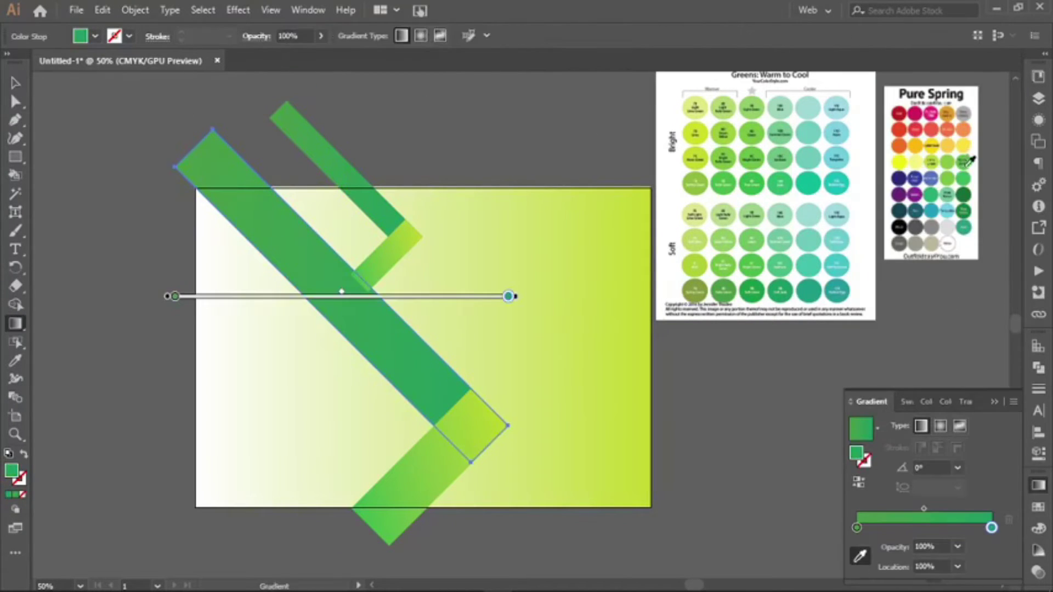
click(964, 195)
click(857, 528)
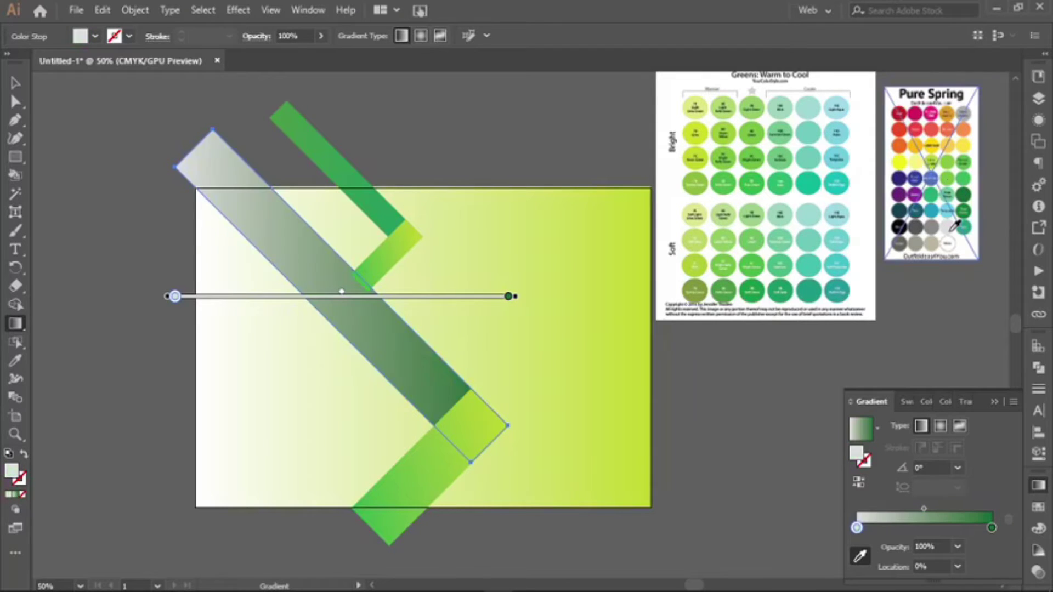
text(-35)
drag(189, 146, 490, 444)
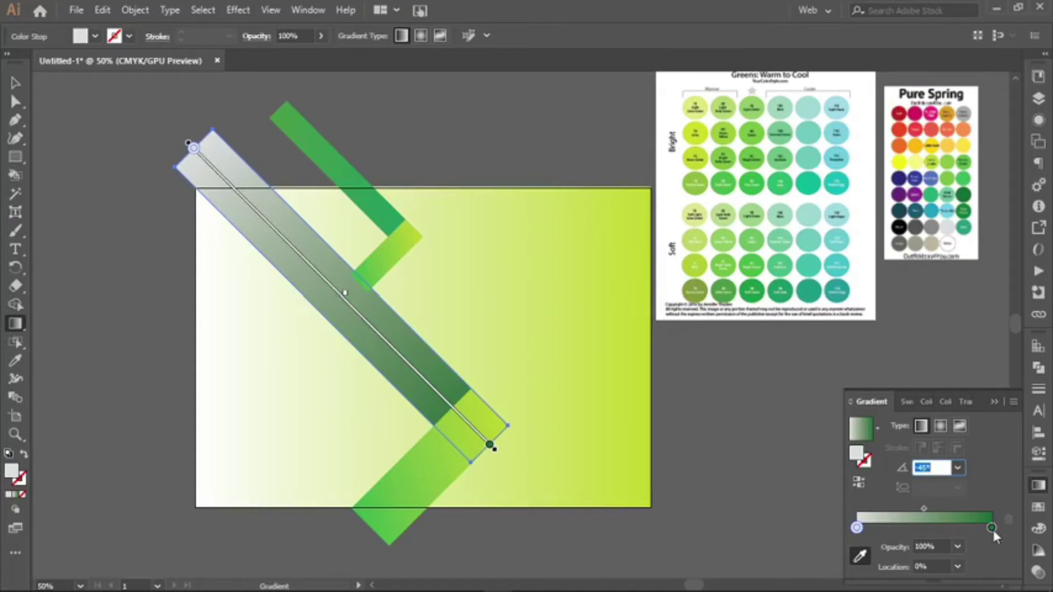
click(947, 208)
Set the lower band's gradient angle to 30° and the upper small band's to 45°.
click(427, 471)
click(933, 468)
text(30)
key(Return)
click(332, 171)
click(927, 467)
text(45)
key(Return)
Set the small green band's gradient angle to 45.5° and select the background gradient's right stop.
key(v)
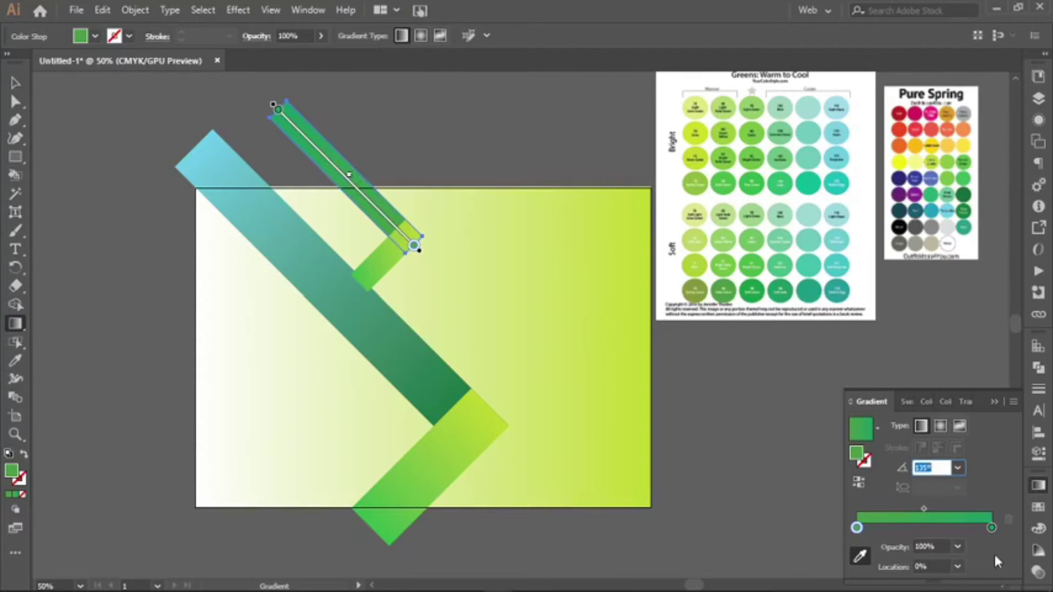
click(367, 271)
text(2)
key(Return)
text(g)
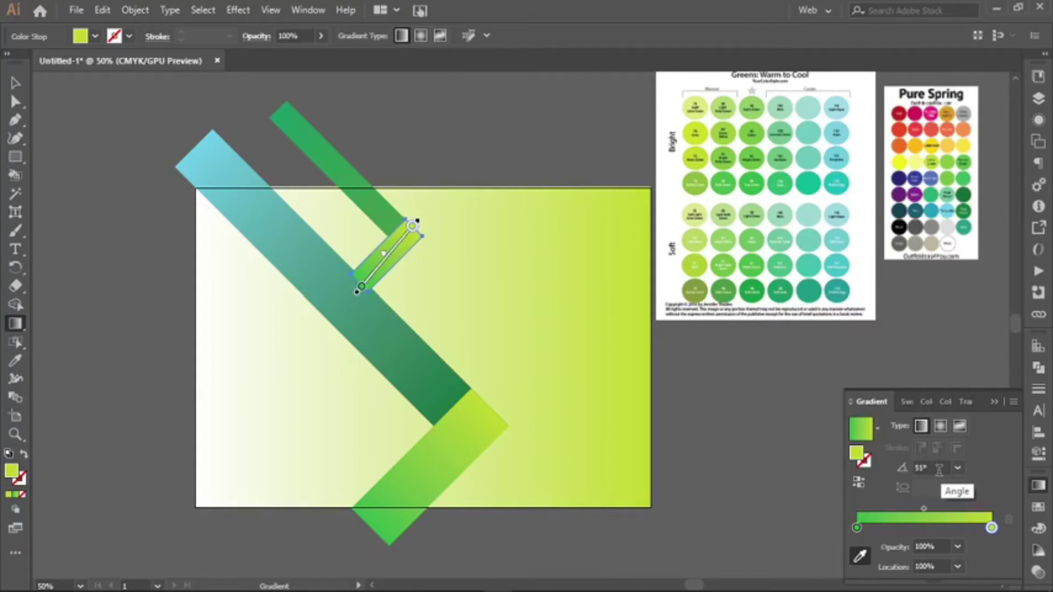
text(45.5)
key(Return)
key(v)
key(ctrl+shift+a)
click(1039, 97)
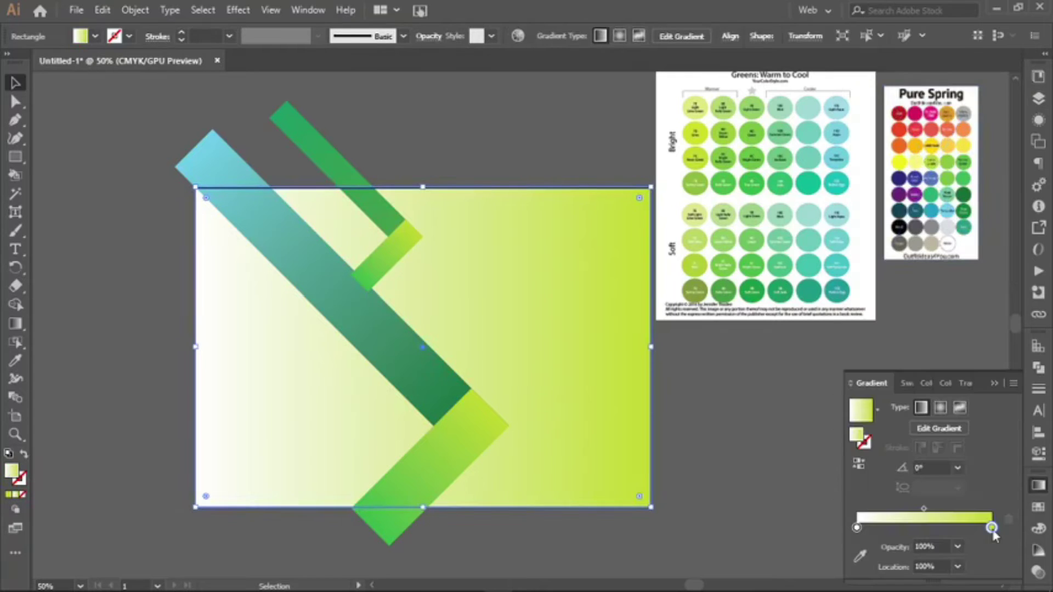
click(860, 557)
Make the background's left stop beige and divide the rectangle with a wavy brush curve.
click(931, 243)
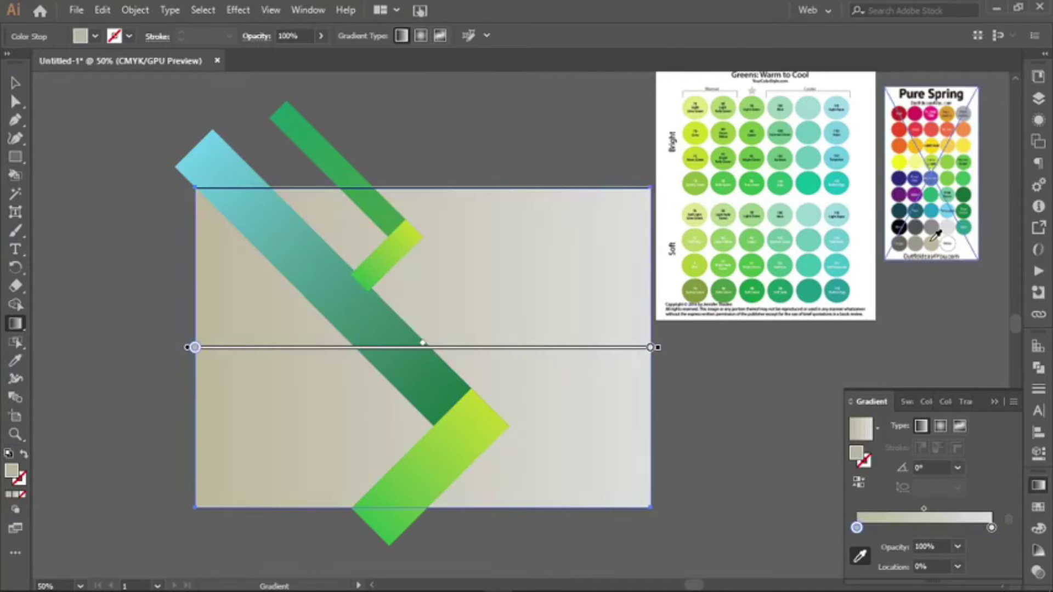
key(b)
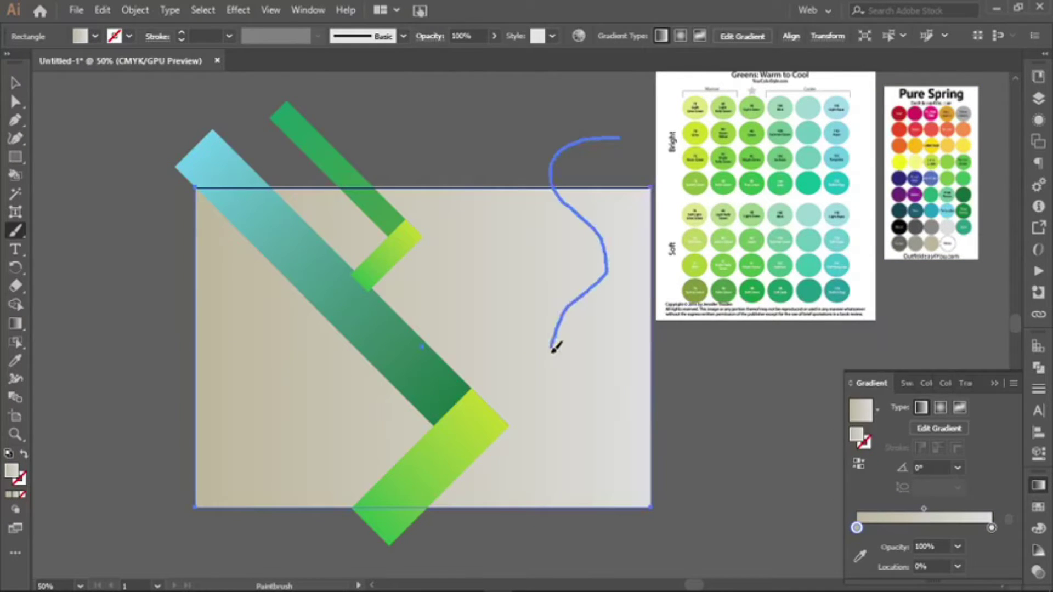
drag(554, 347, 600, 542)
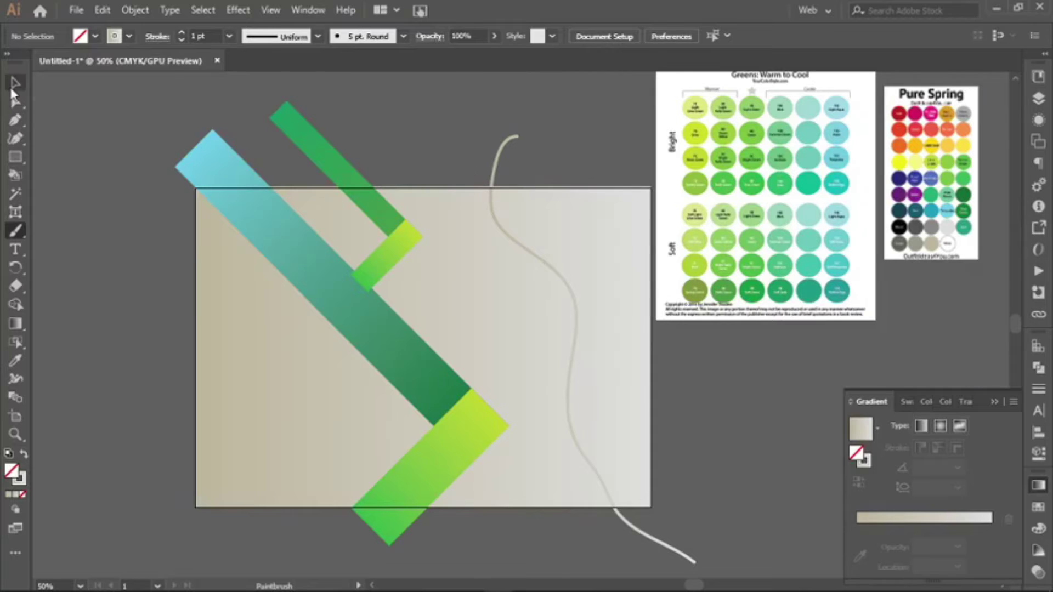
click(15, 82)
key(ctrl+a)
click(15, 323)
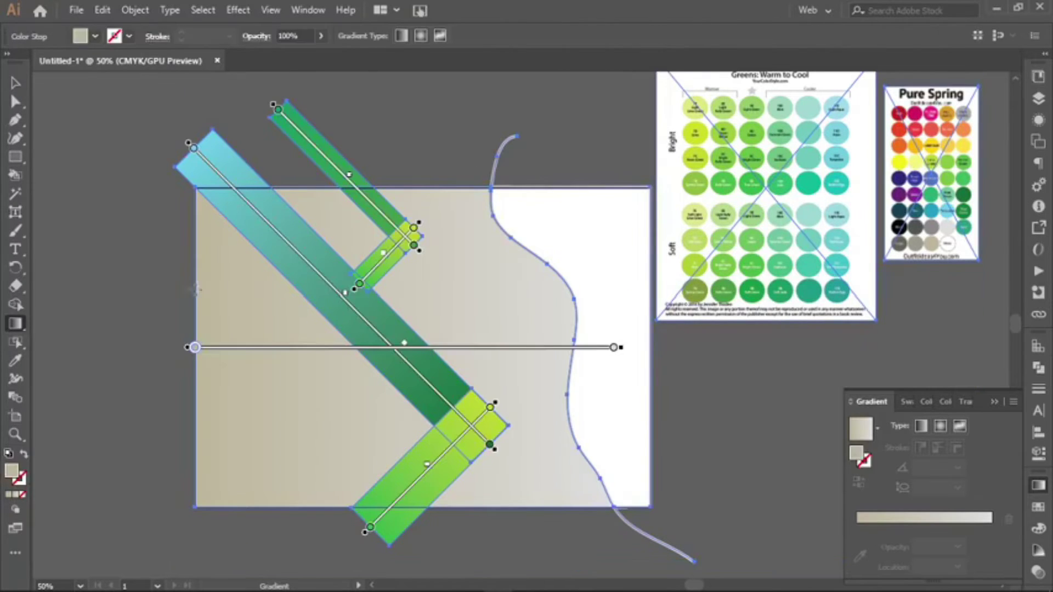
Fill the right wavy section with a yellow-to-green gradient sampled from the Pure Spring chart.
click(502, 205)
click(95, 36)
click(32, 95)
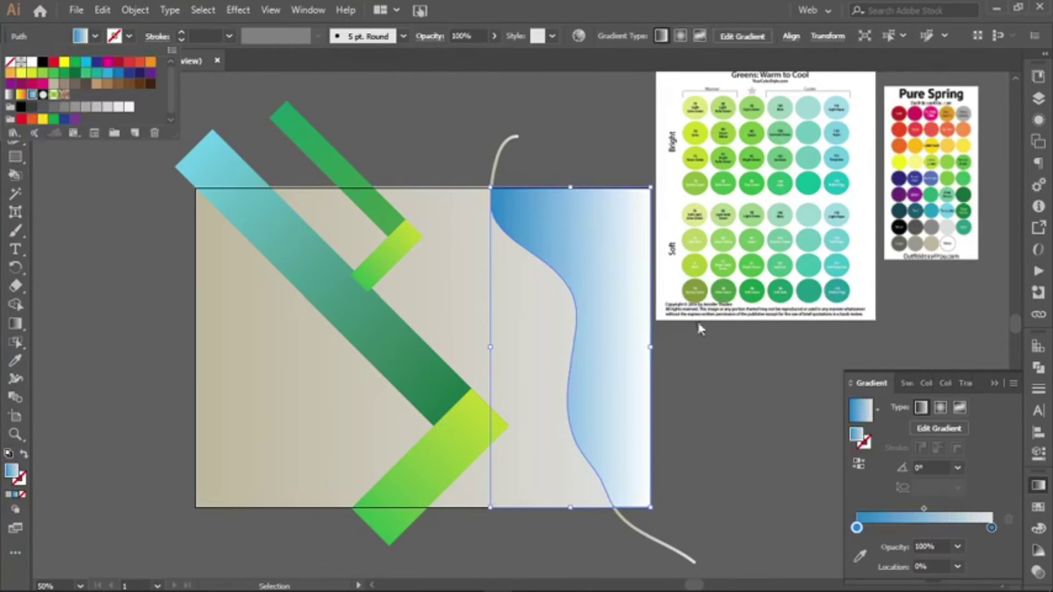
click(860, 558)
click(900, 160)
click(992, 528)
click(950, 165)
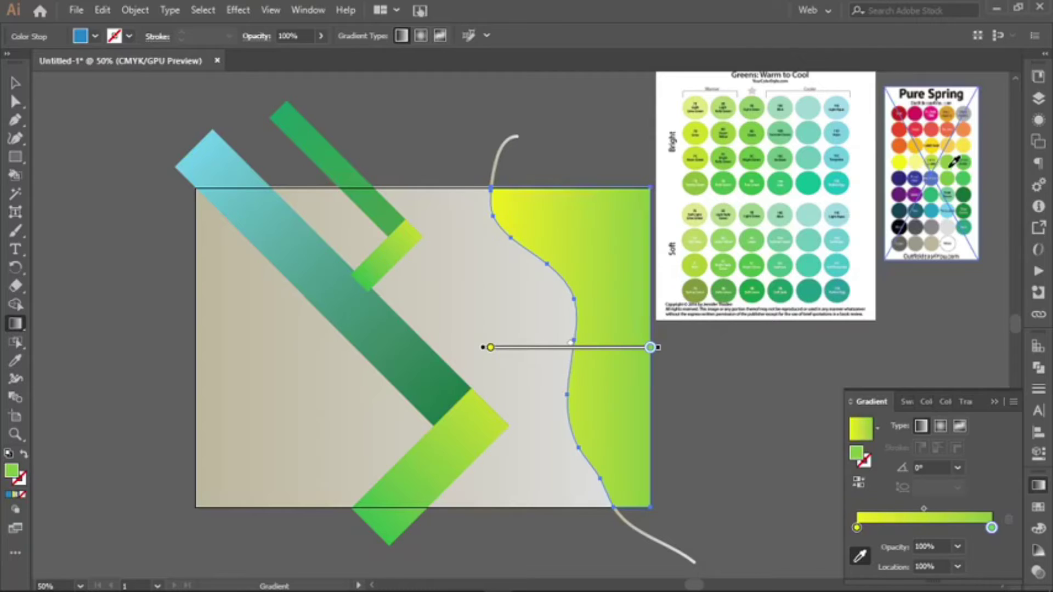
Run the right section's gradient diagonally, yellow at top to green at lower right.
key(F7)
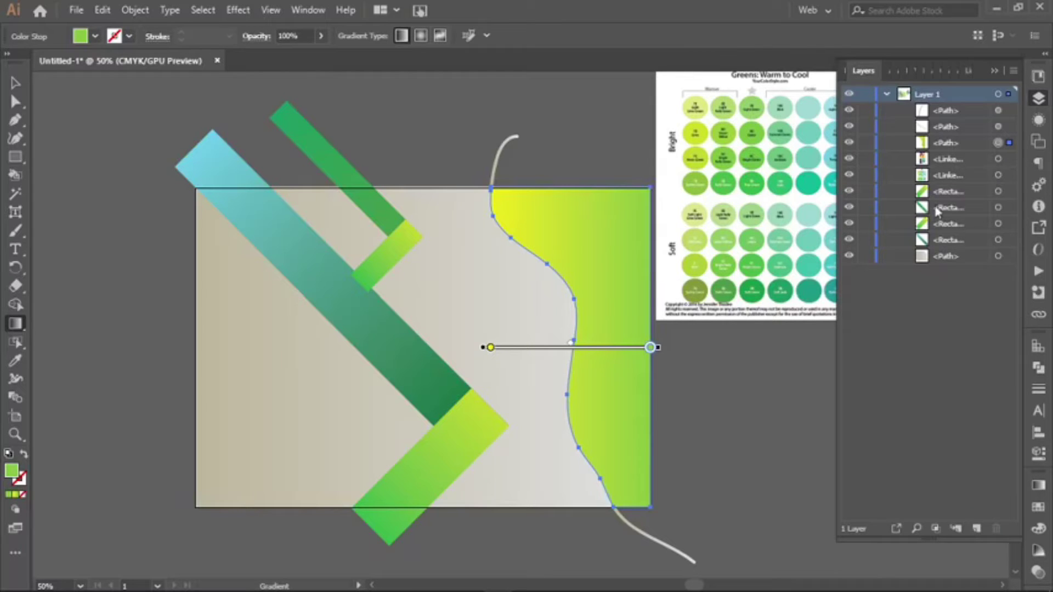
key(F7)
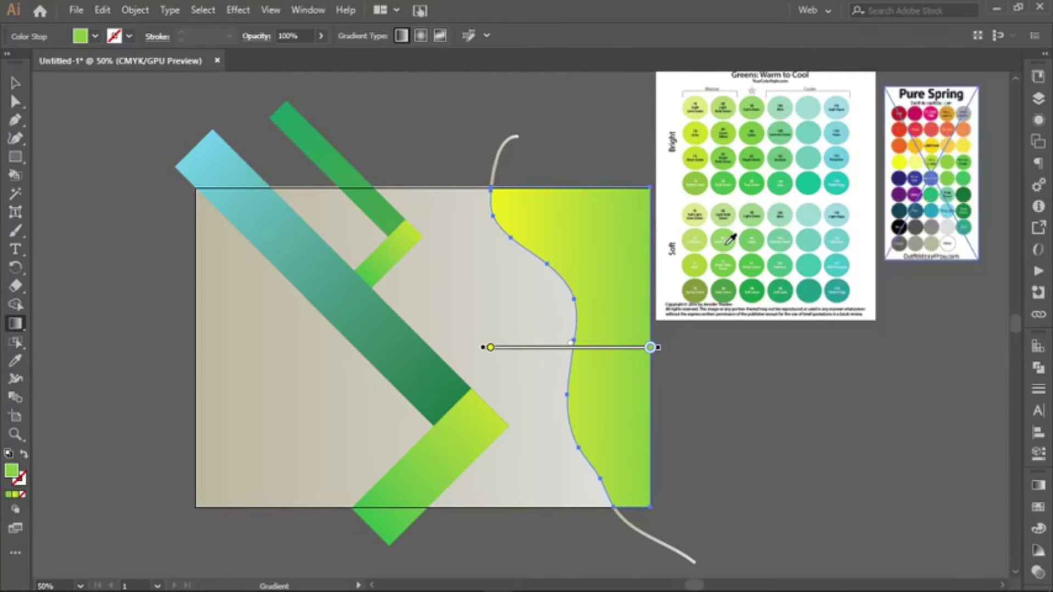
drag(569, 270, 677, 400)
key(v)
click(176, 545)
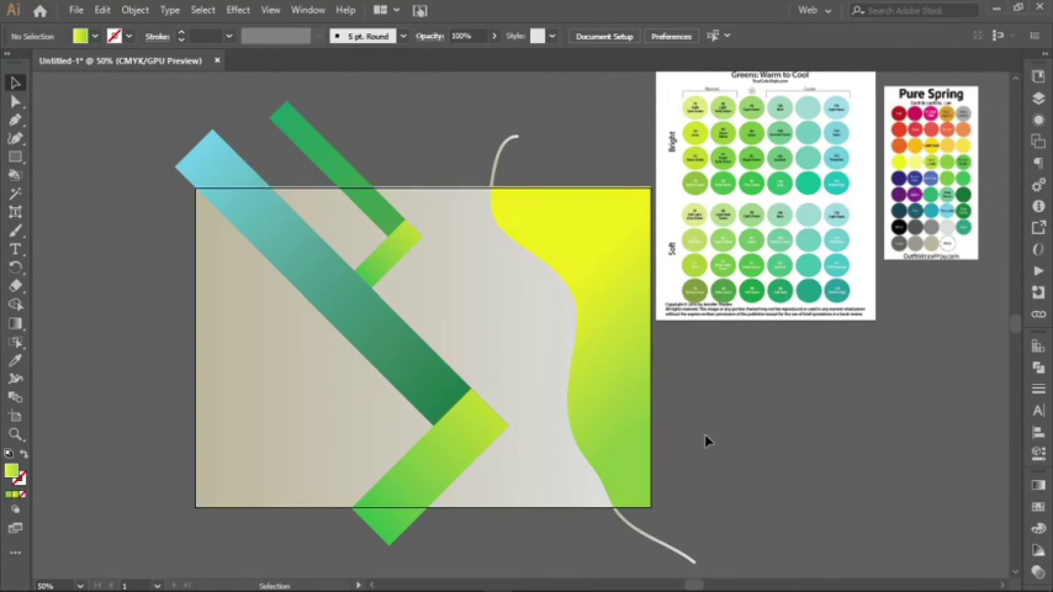
Trim all the artwork to the artboard edges.
click(497, 157)
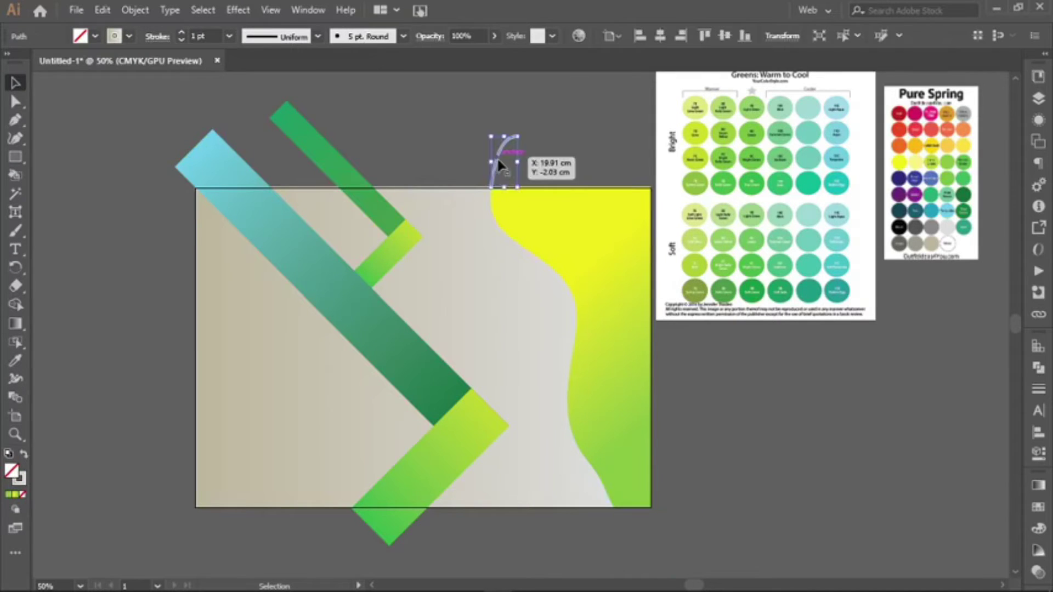
key(ctrl+a)
key(shift+m)
scroll(778, 481, down, 1)
scroll(778, 482, up, 1)
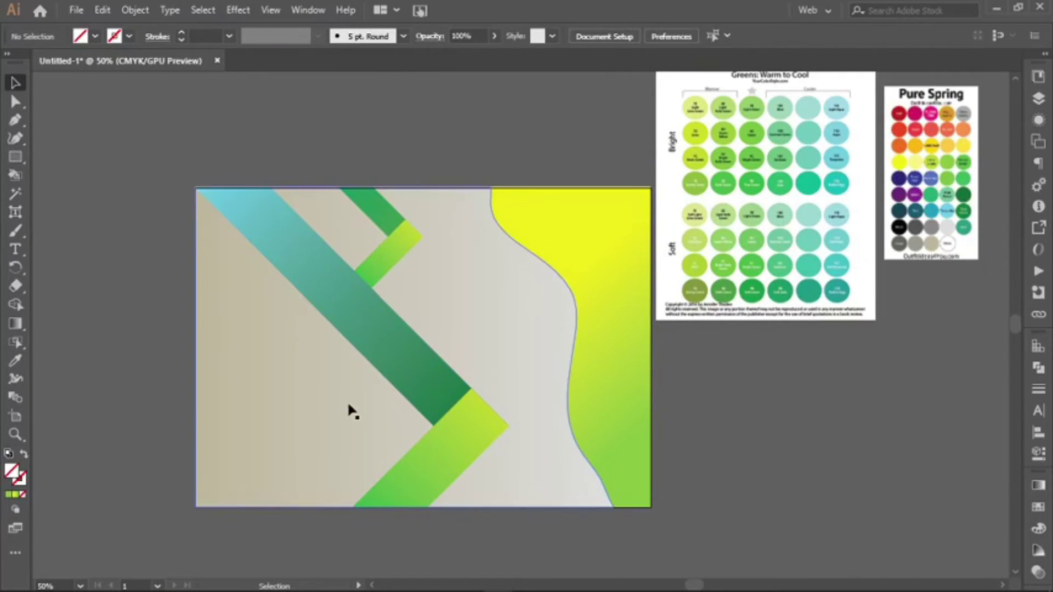
Paint a curve across the lower-left corner and build a quarter-circle shape from it.
click(16, 230)
drag(112, 280, 334, 560)
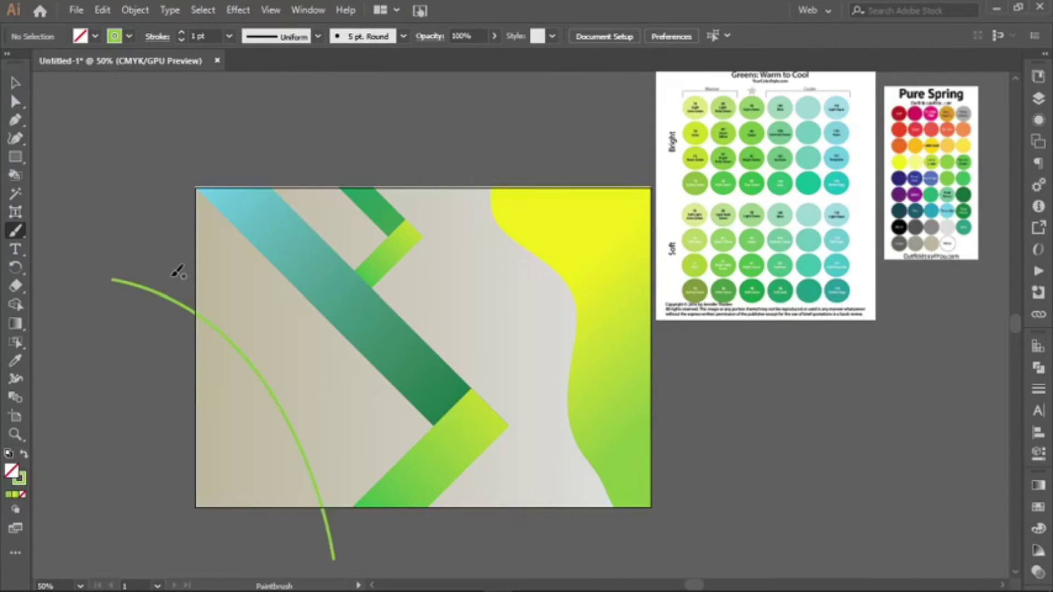
key(ctrl+a)
key(shift+m)
click(236, 417)
click(153, 272)
key(Delete)
scroll(192, 428, down, 1)
click(193, 427)
Remove the quarter-circle's green outline and fill it with a tan shade.
click(95, 37)
click(97, 109)
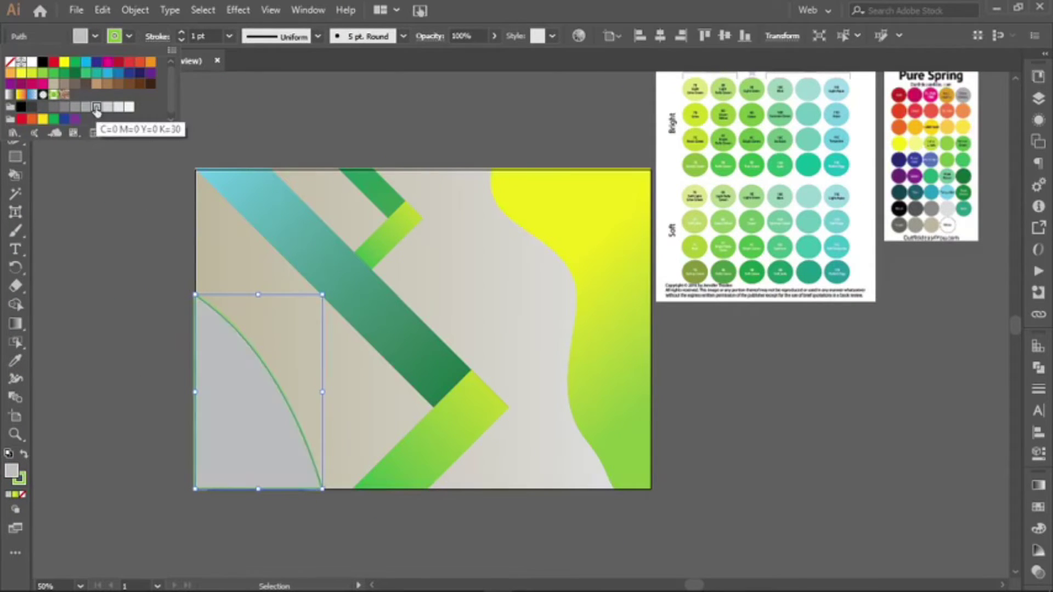
click(97, 108)
click(129, 36)
click(10, 61)
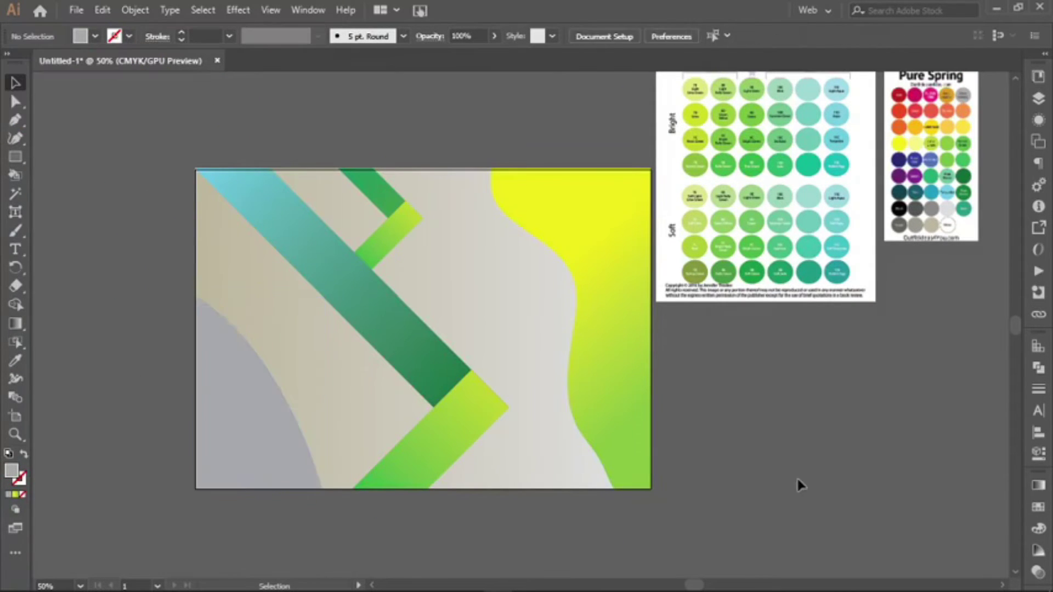
click(1039, 550)
click(896, 464)
click(933, 499)
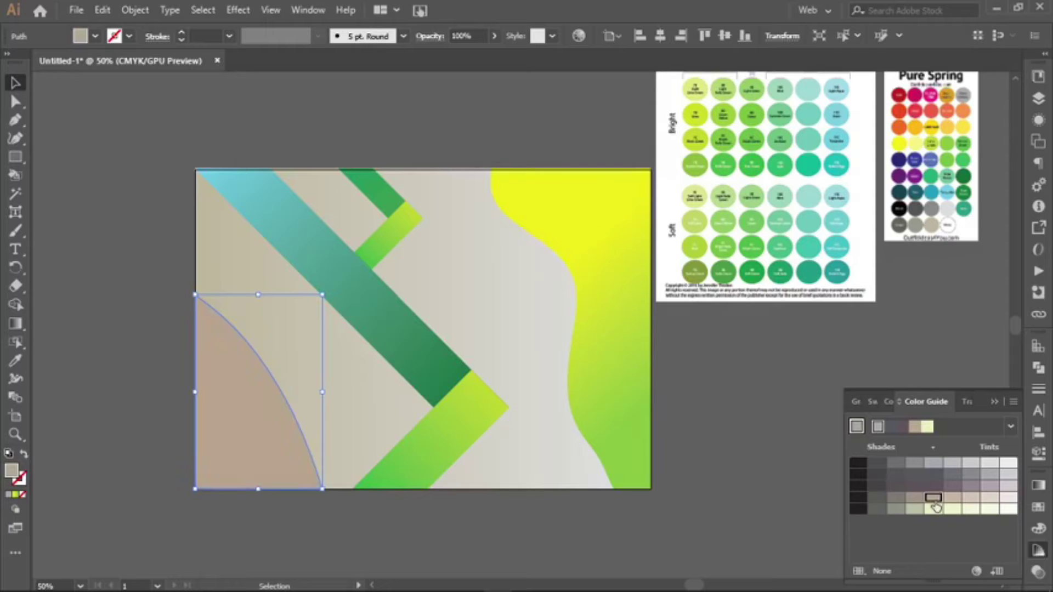
Give the quarter-circle a gradient fill with a sampled beige left stop.
click(95, 37)
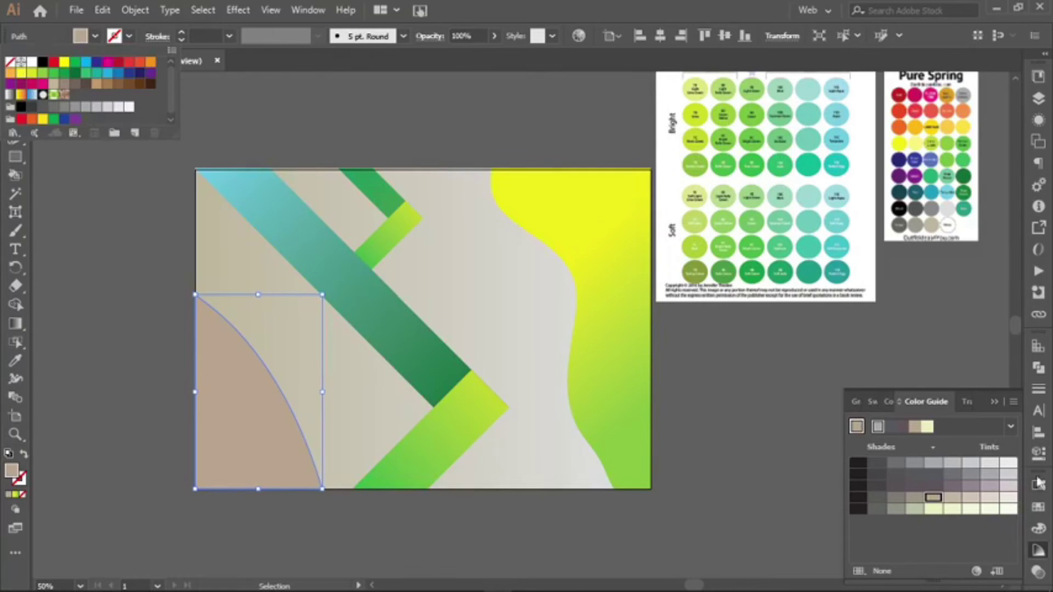
click(1038, 528)
click(95, 36)
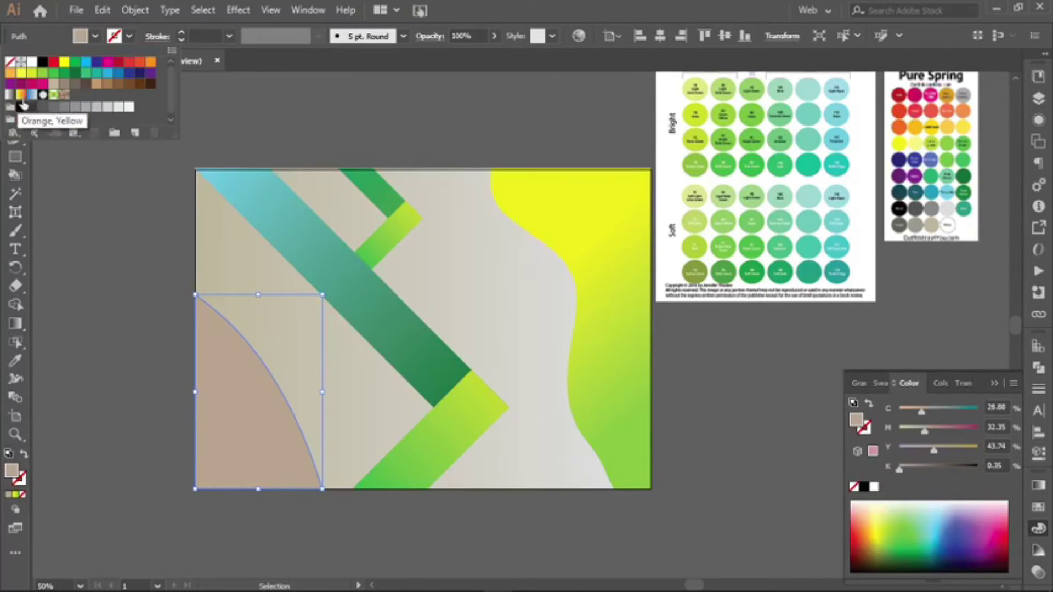
click(17, 110)
key(g)
click(857, 528)
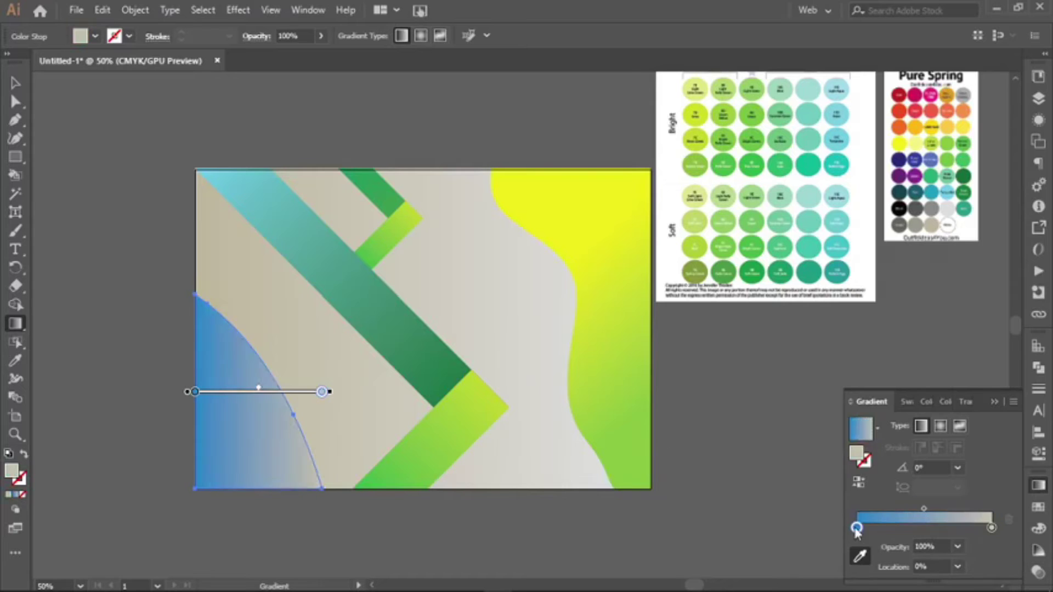
click(860, 556)
key(v)
click(706, 426)
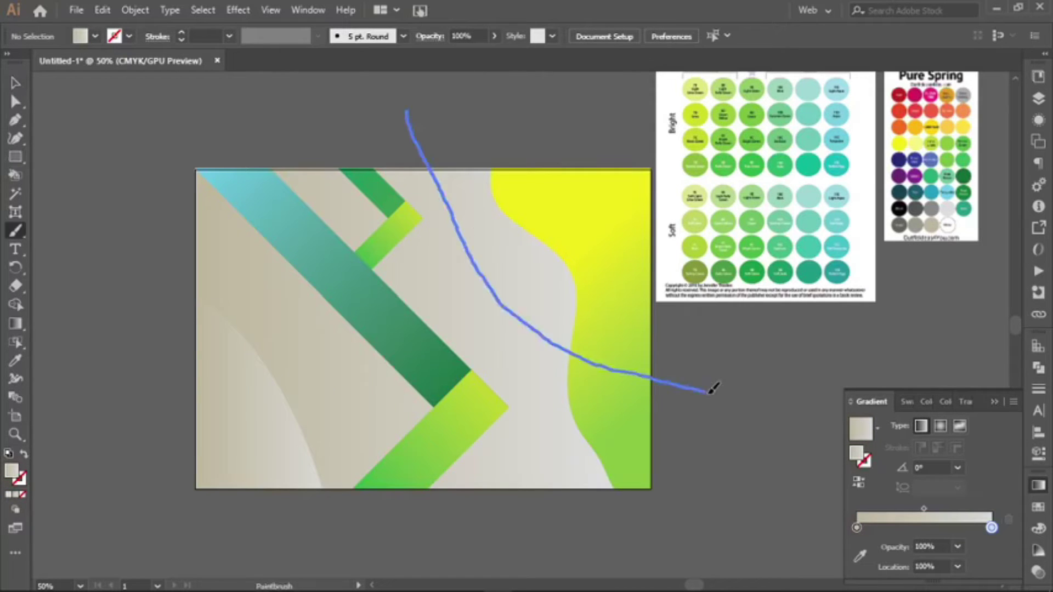
Draw a curve through the page middle and give the resulting region a beige gradient.
drag(712, 389, 708, 391)
drag(141, 132, 134, 244)
key(v)
key(ctrl+z)
key(ctrl+a)
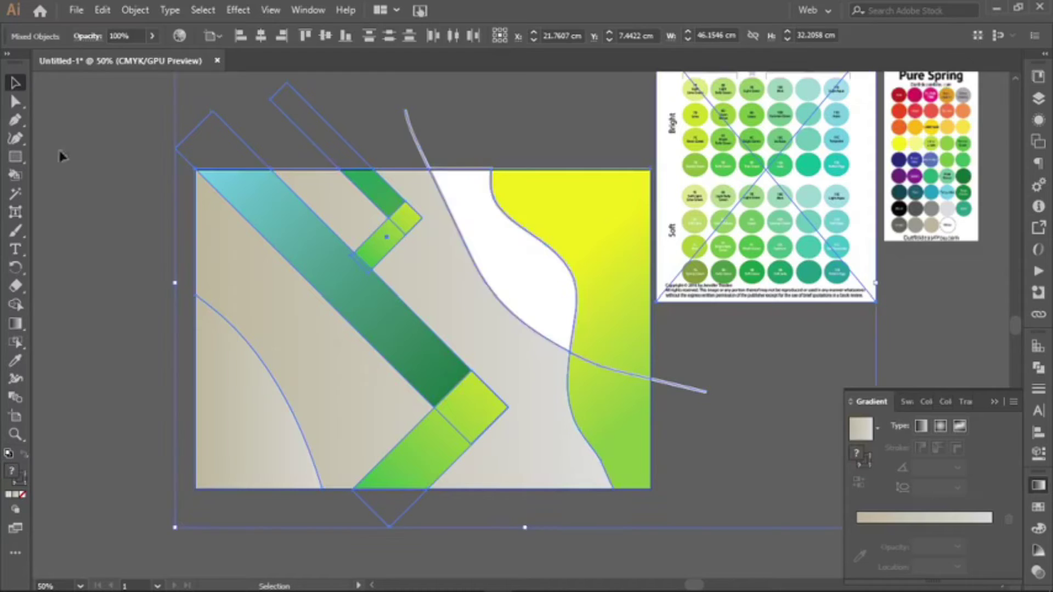
click(527, 258)
click(95, 36)
click(65, 102)
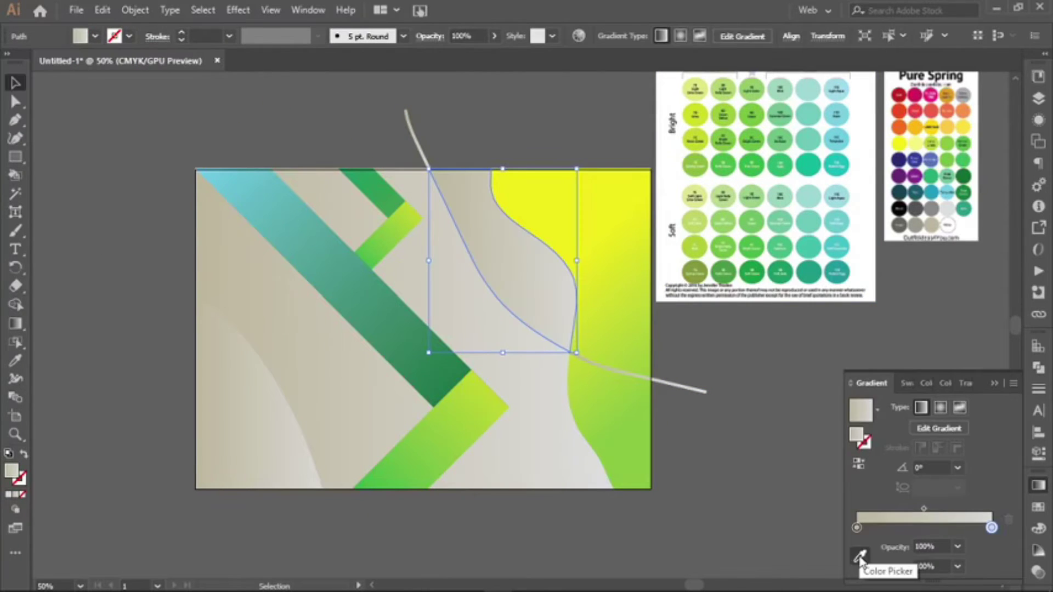
key(g)
key(v)
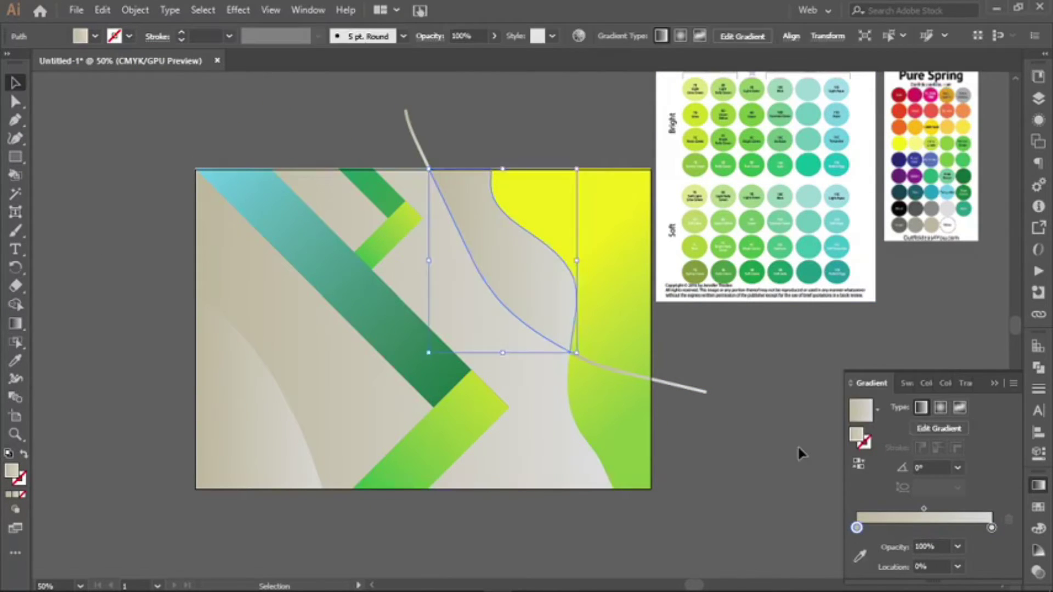
key(ctrl+shift+a)
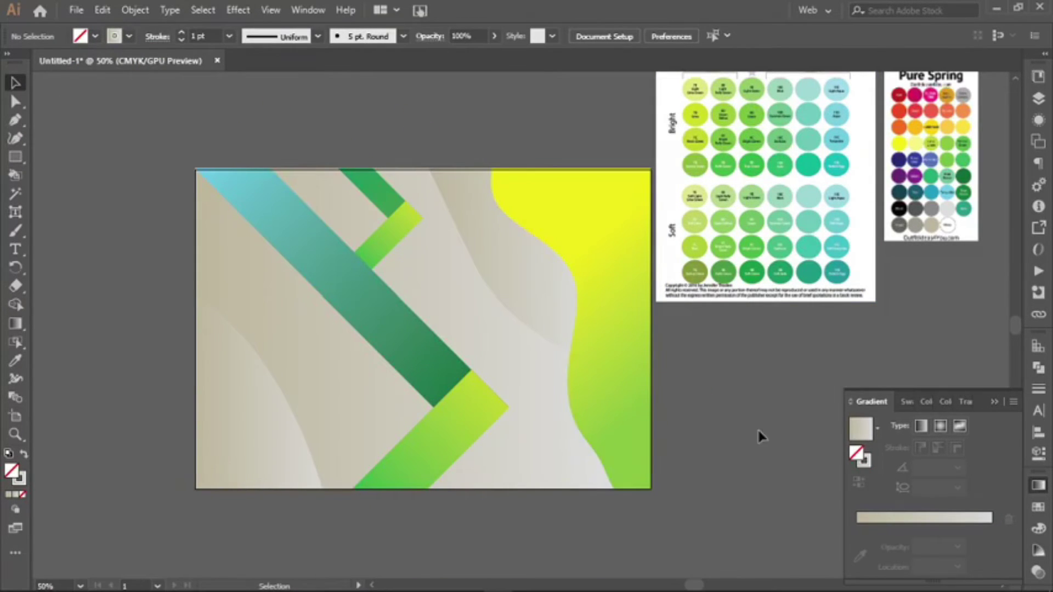
key(b)
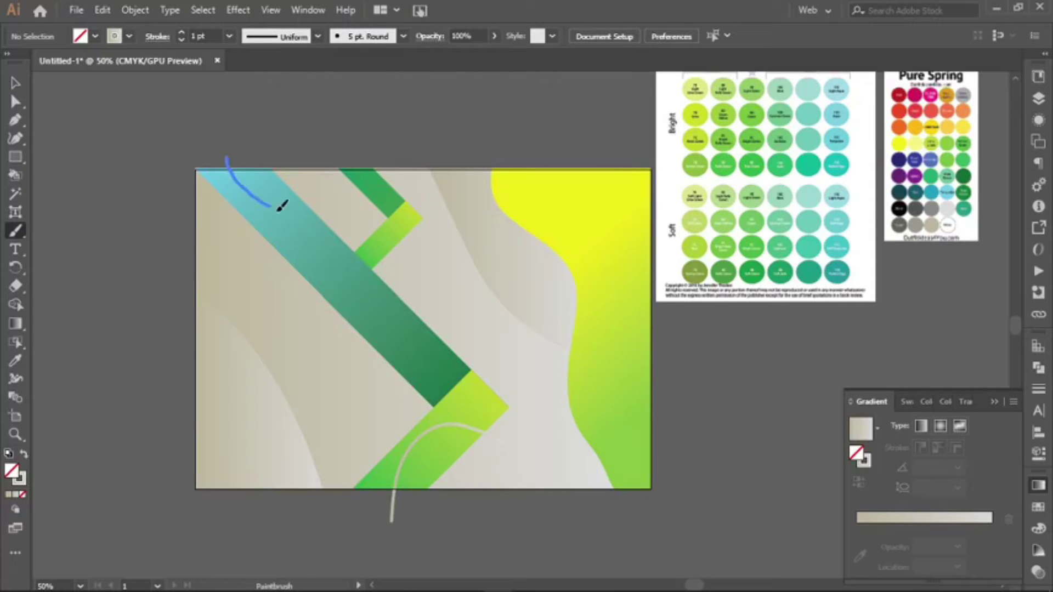
Select all the artwork and split it into regions with Shape Builder.
key(v)
key(ctrl+a)
key(shift+m)
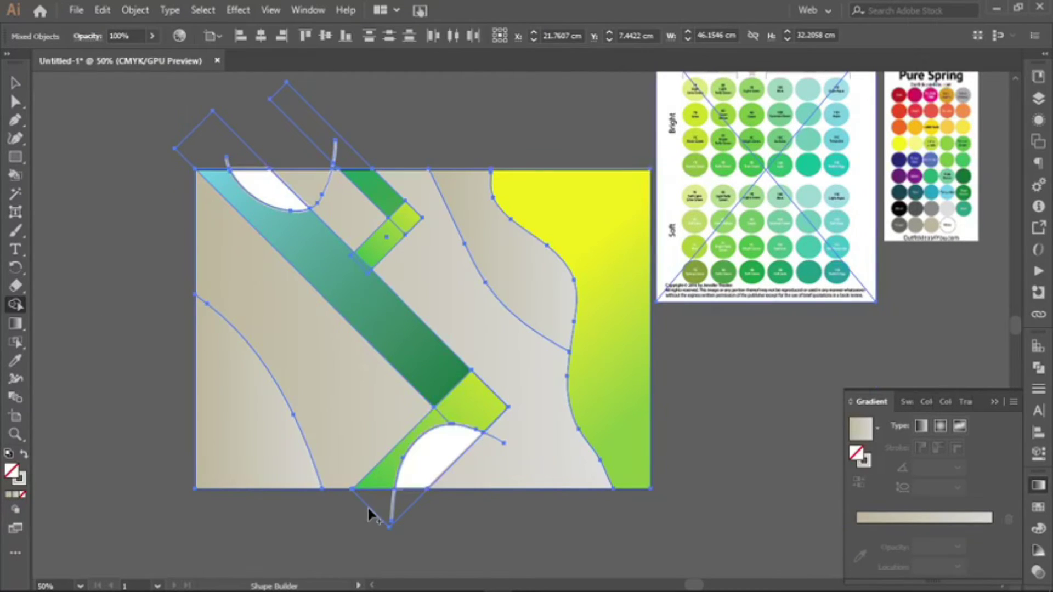
key(v)
key(ctrl+shift+a)
Apply a gradient to the lower lens shape, sliding its colour stop to the far end.
click(447, 460)
click(126, 36)
click(347, 399)
click(461, 421)
key(g)
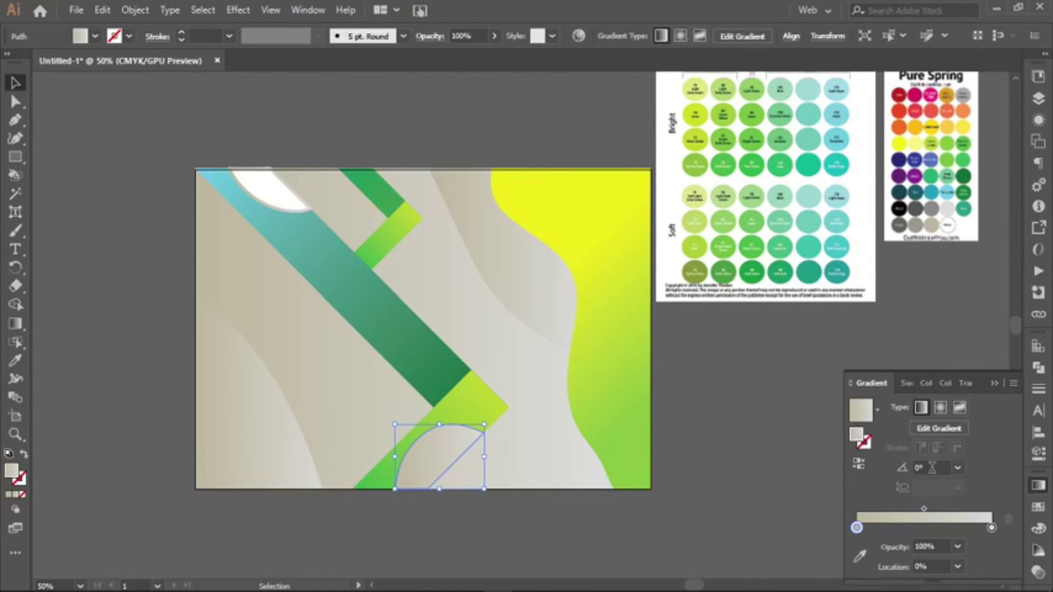
drag(856, 513, 990, 526)
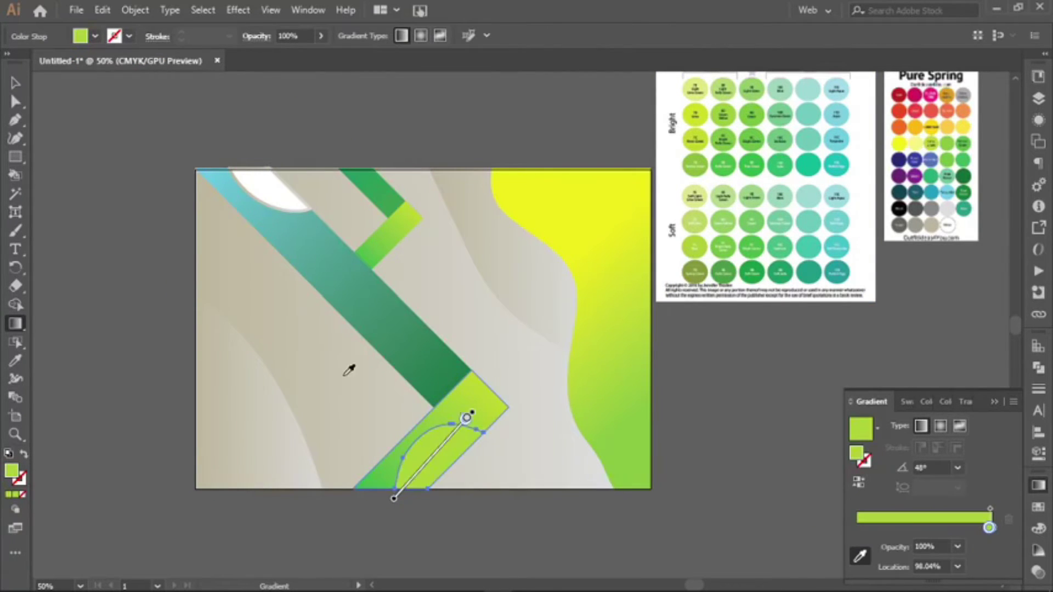
key(v)
key(ctrl+shift+a)
Apply a green gradient to the top-left lens shape.
scroll(267, 283, up, 3)
click(266, 263)
click(95, 37)
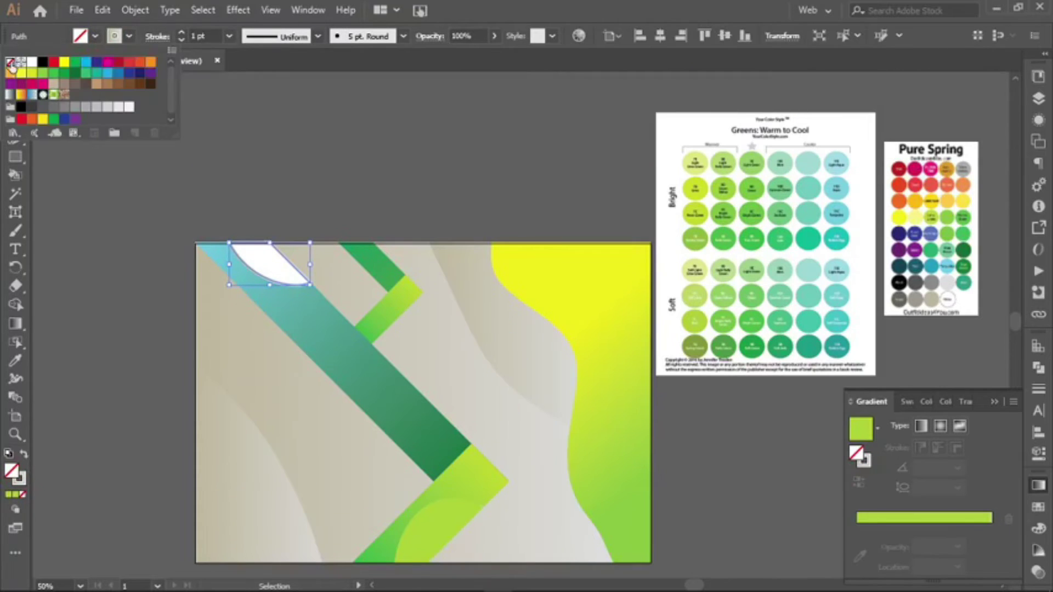
click(872, 518)
key(g)
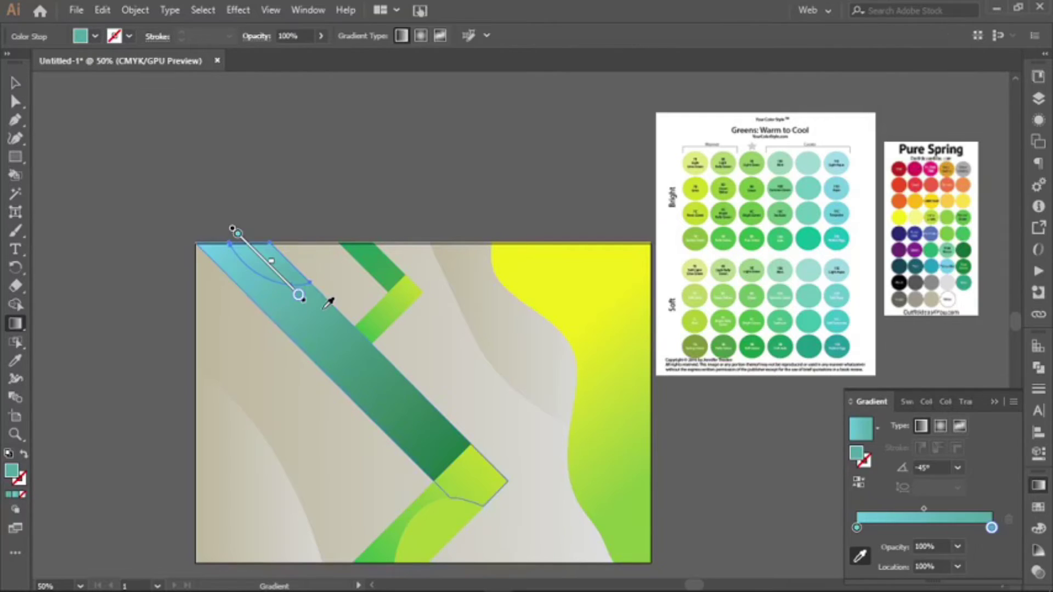
Recolour the lower lens gradient stops with teal and yellow sampled from the artwork.
scroll(291, 428, down, 2)
click(434, 463)
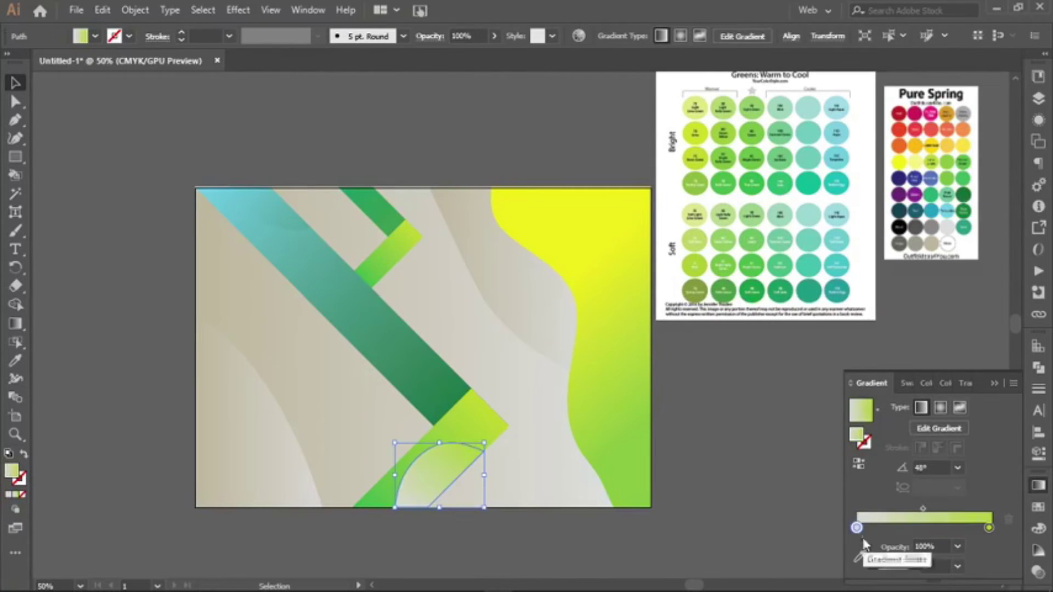
click(274, 522)
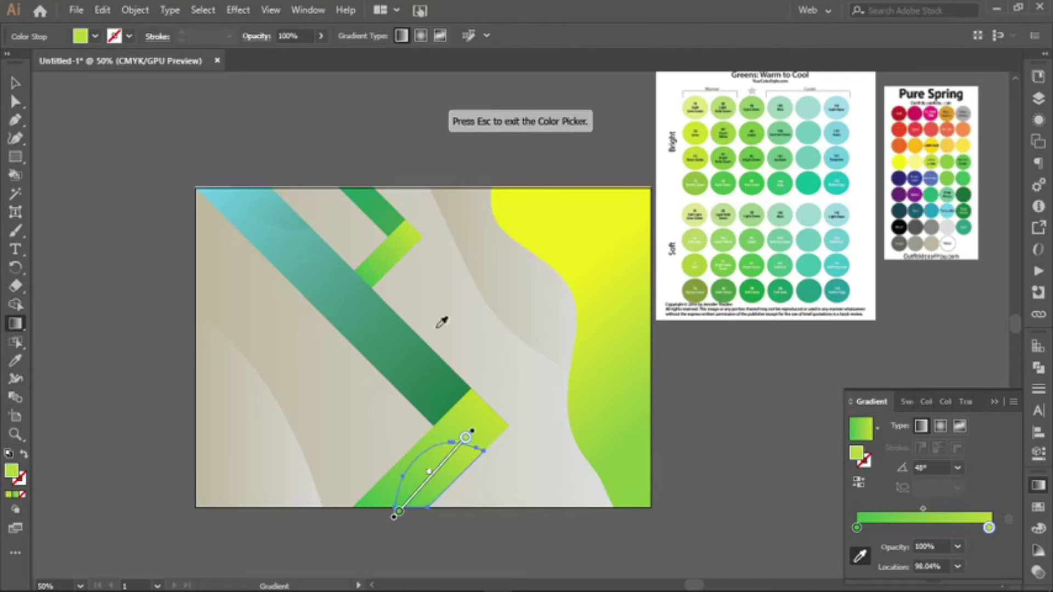
click(387, 339)
click(623, 329)
key(v)
click(483, 433)
click(165, 388)
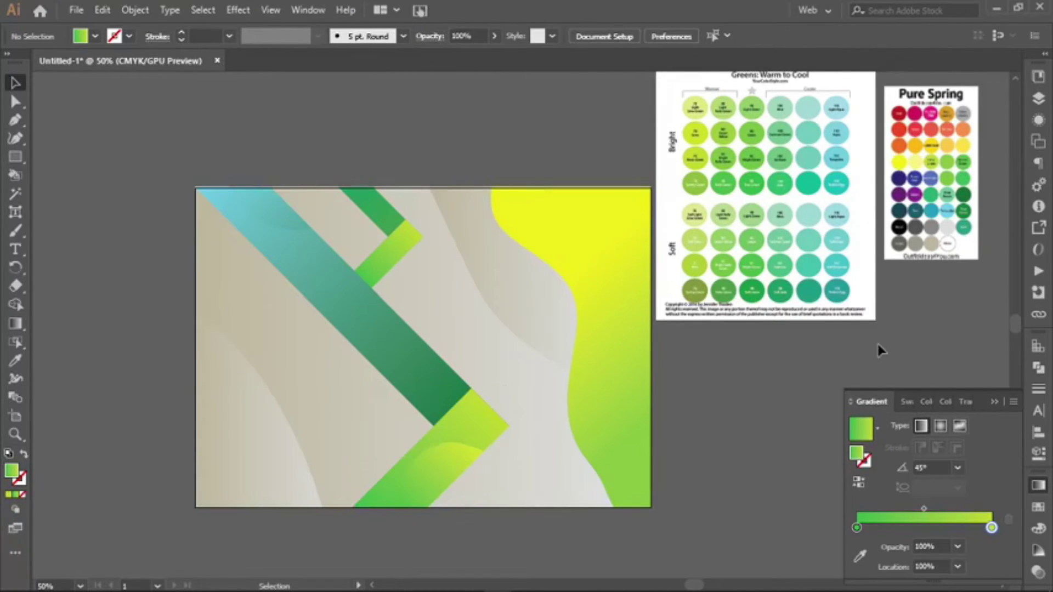
click(16, 157)
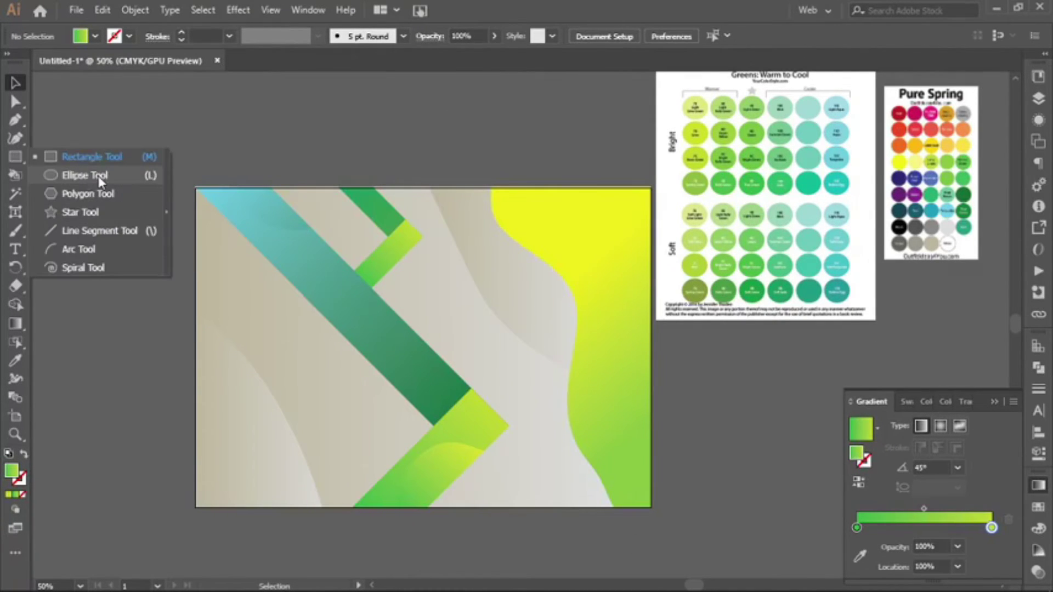
Draw a large circle, remove its fill, and position it half below the cover's bottom edge.
click(85, 175)
drag(319, 351, 439, 466)
click(95, 37)
click(8, 61)
key(v)
mouse_move(420, 200)
mouse_down()
mouse_move(435, 302)
mouse_move(149, 338)
mouse_up()
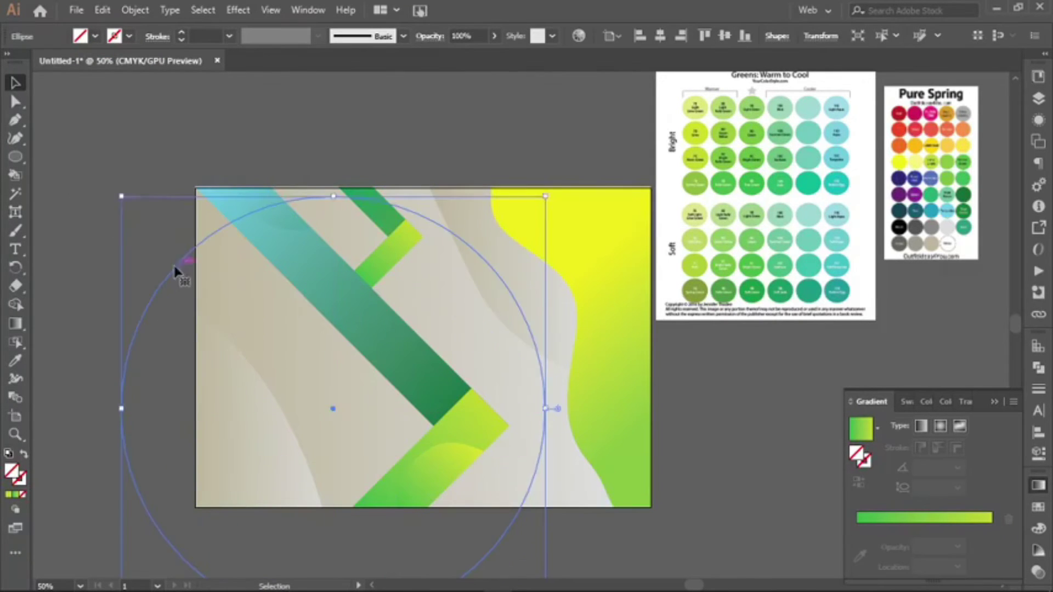
key(Delete)
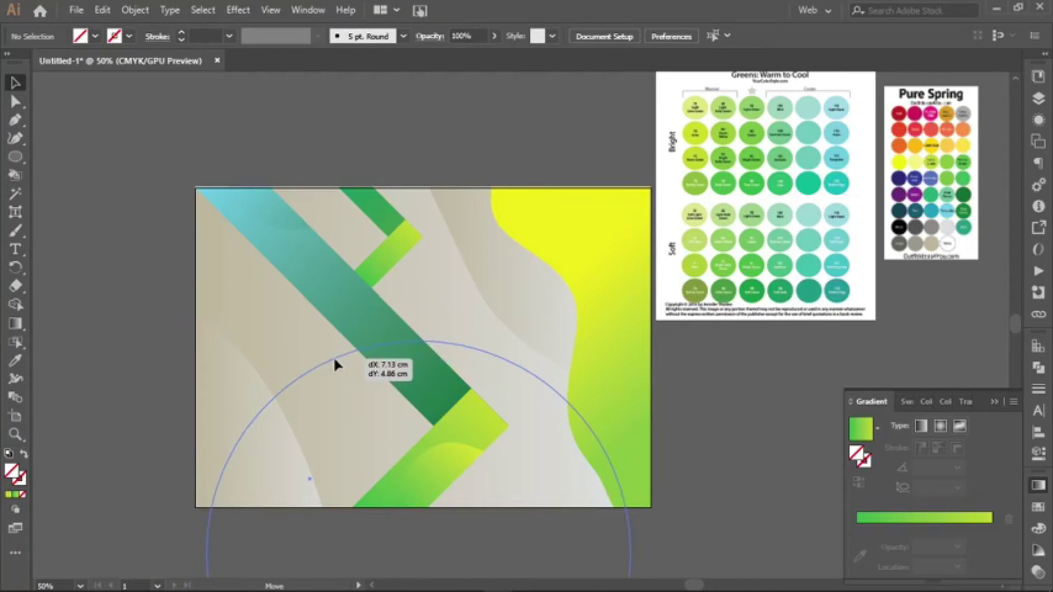
drag(230, 291, 342, 365)
Fill the circle with the green gradient.
click(1038, 99)
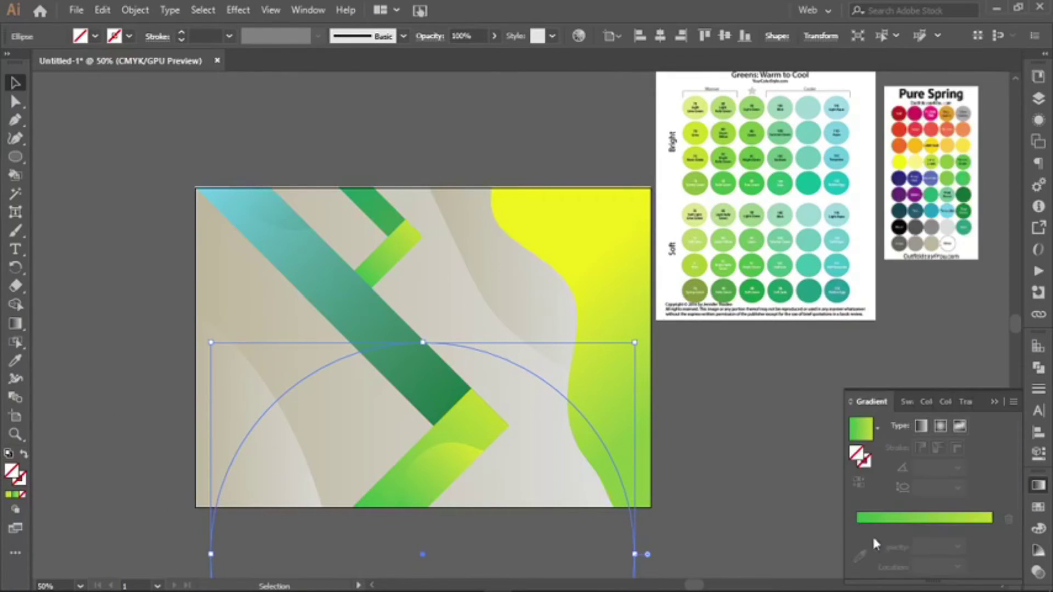
click(861, 556)
drag(418, 557, 583, 404)
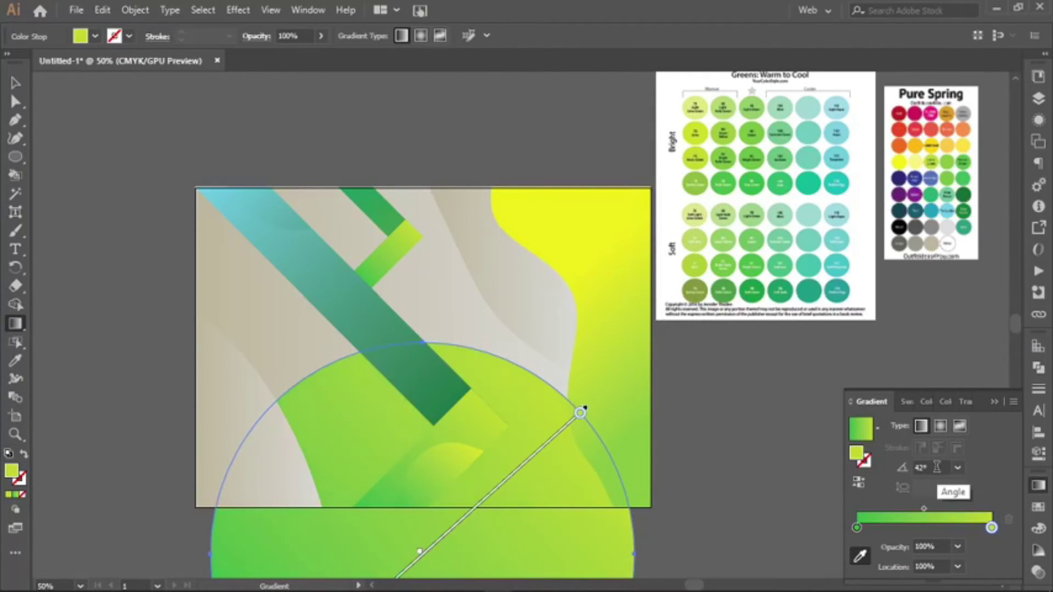
key(v)
click(87, 141)
scroll(213, 529, down, 1)
Recolour both semicircle gradient stops with light grey sampled from the cover background.
drag(214, 529, 524, 498)
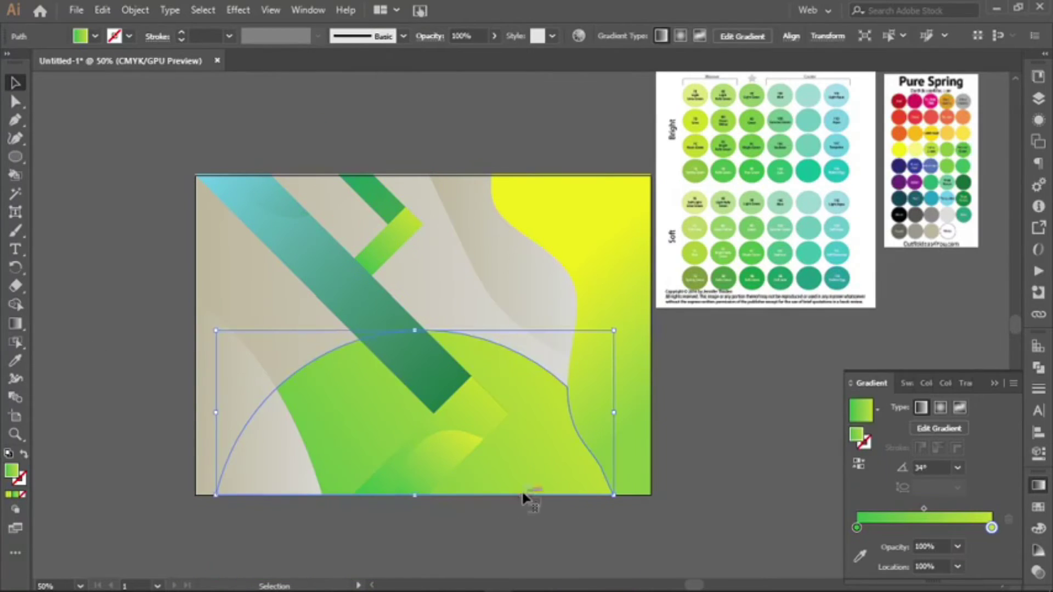
click(860, 557)
click(553, 322)
click(856, 528)
click(219, 381)
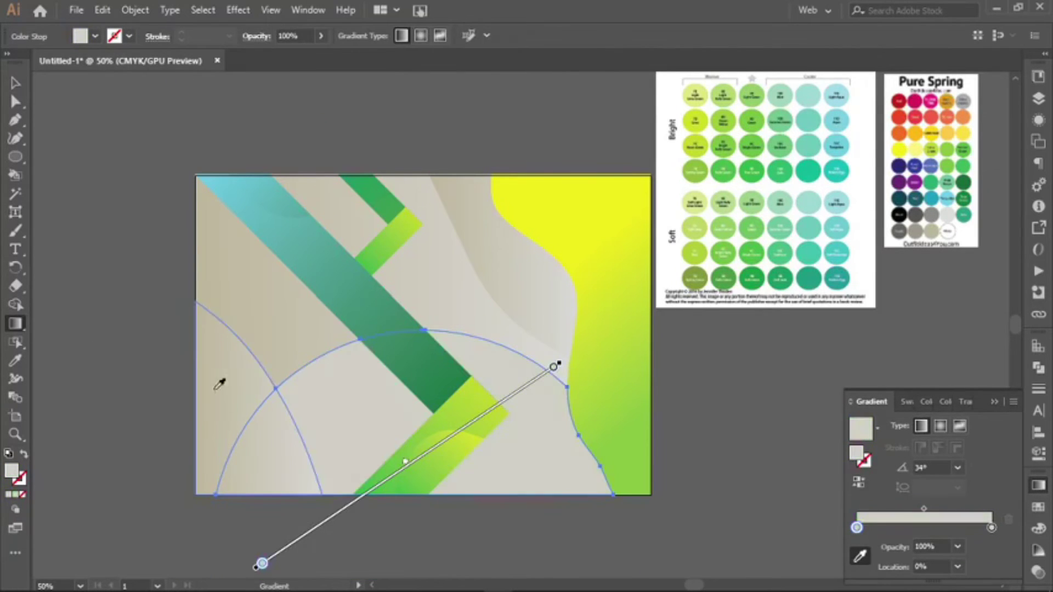
key(ctrl+shift+a)
click(1038, 98)
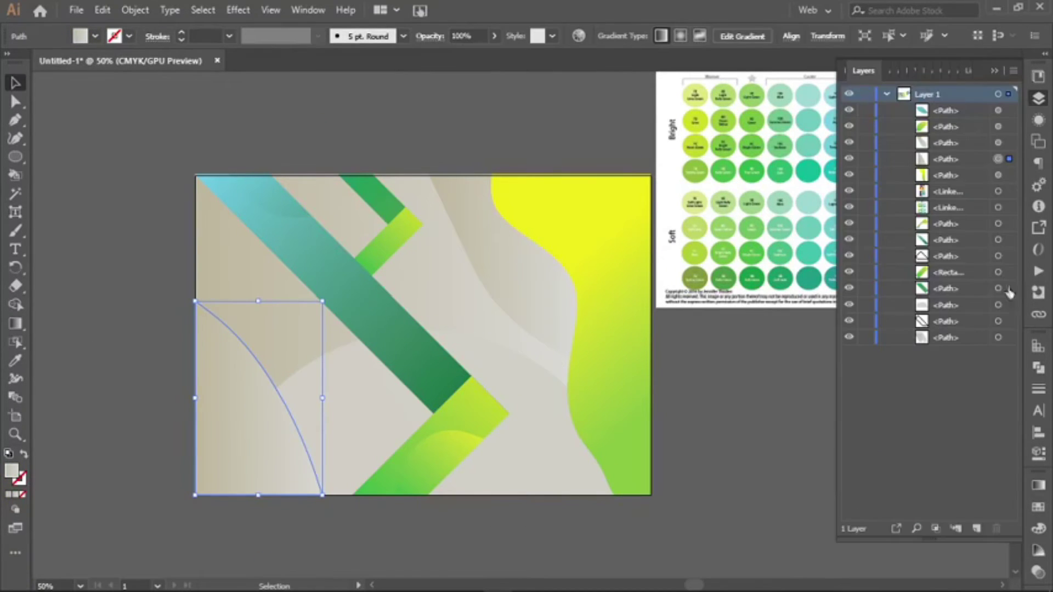
click(757, 352)
Place a BRAND text line at the cover's top right at 48 pt.
scroll(705, 426, down, 1)
scroll(706, 426, up, 3)
key(t)
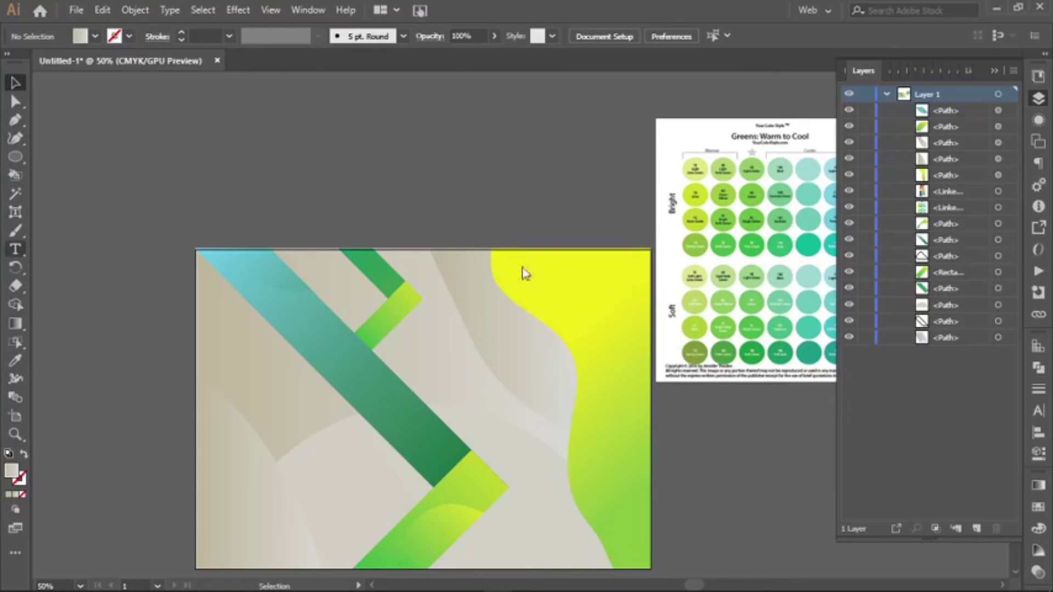
click(518, 264)
click(740, 35)
click(752, 271)
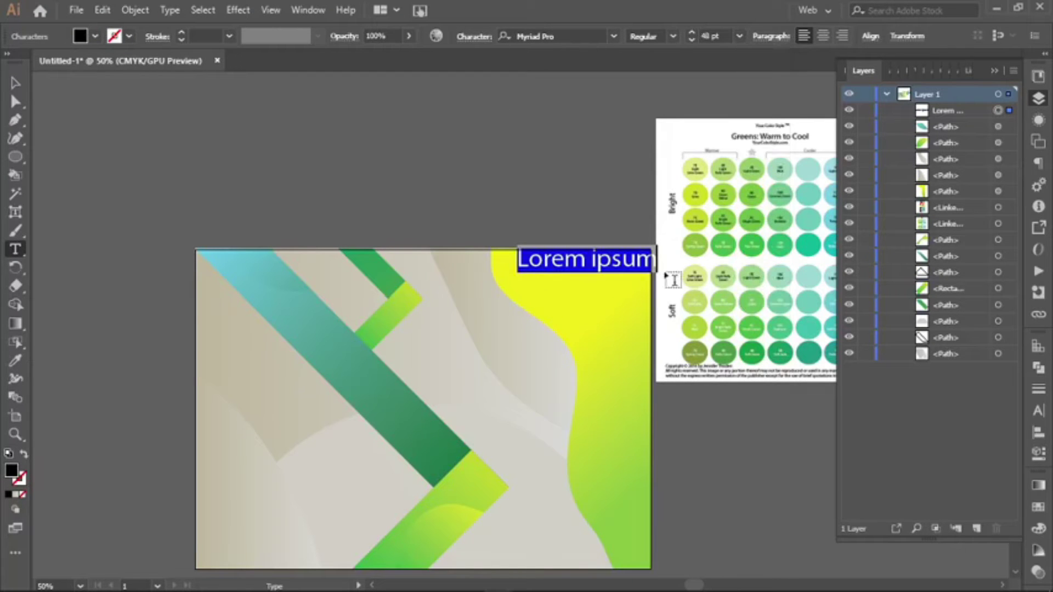
Set BRAND in Kh BL LazySmooth and nudge it slightly down.
key(ctrl+a)
click(618, 37)
click(554, 96)
click(16, 82)
click(426, 207)
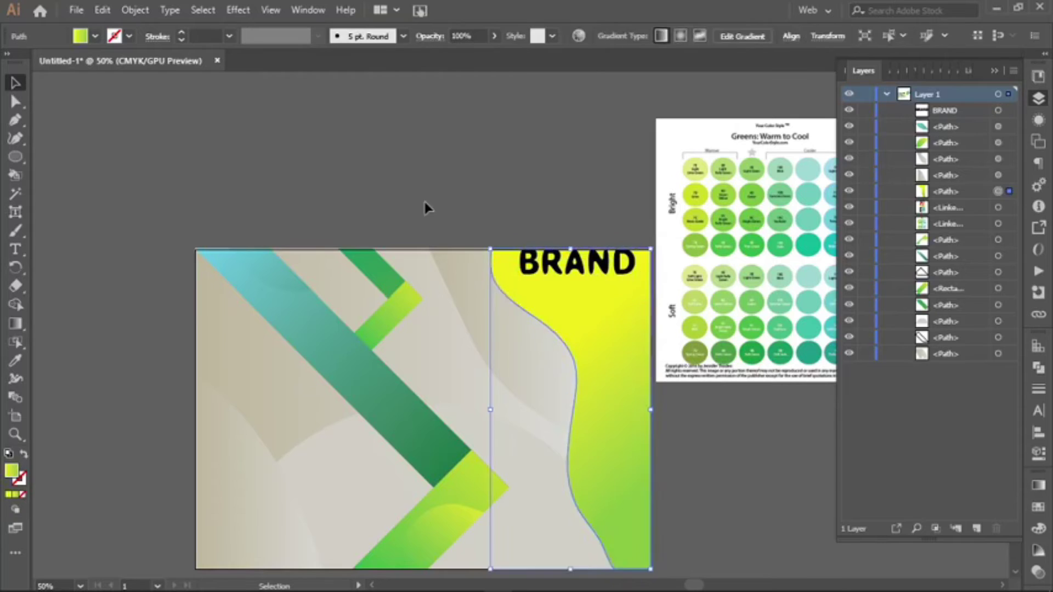
key(F7)
drag(589, 279, 590, 292)
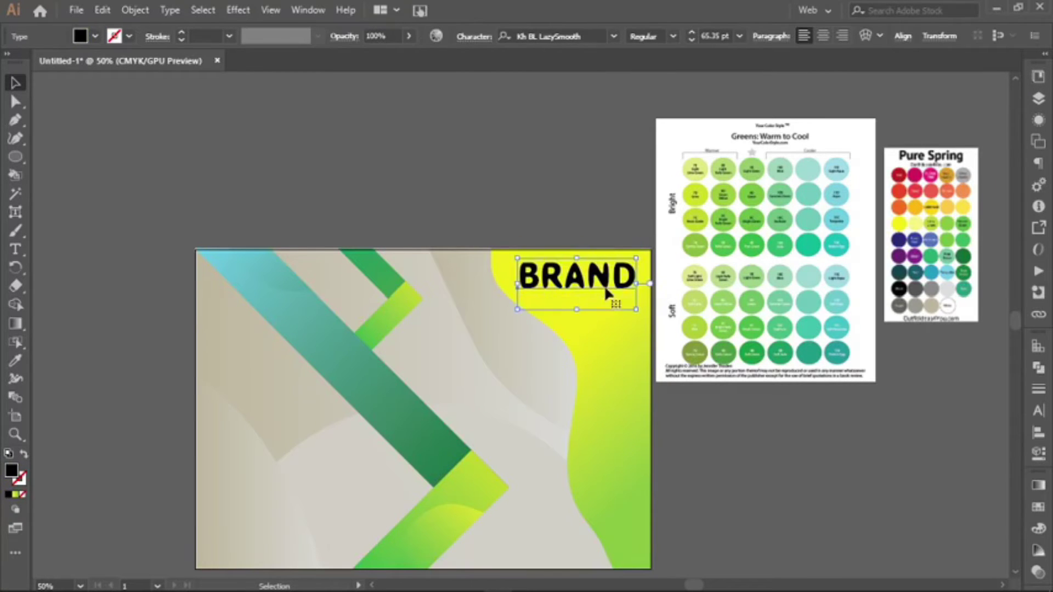
Try a teal-to-green gradient on BRAND, then colour it cyan instead.
key(ctrl+F9)
key(g)
click(872, 439)
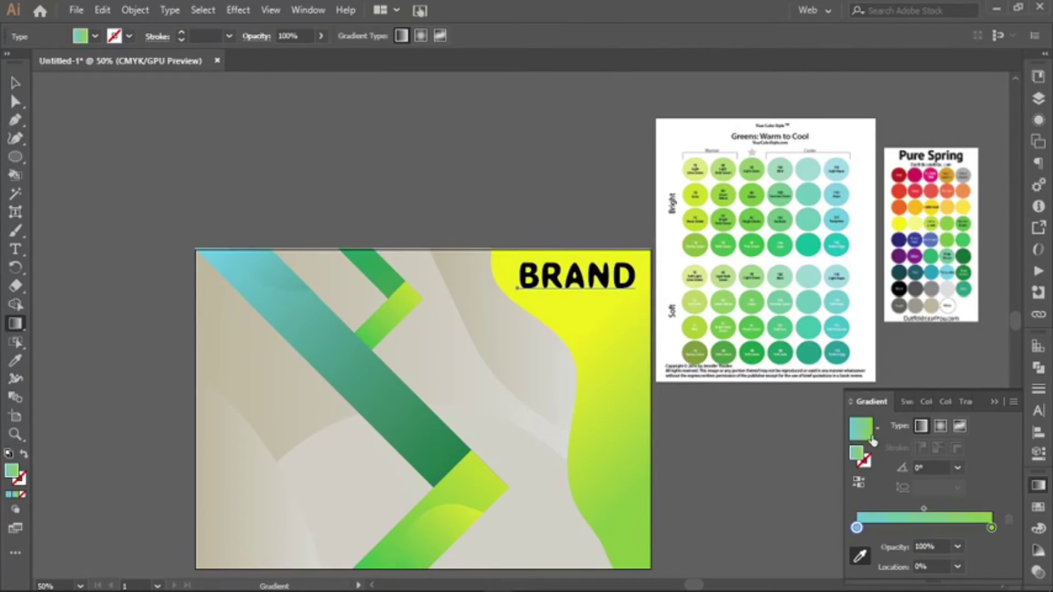
key(v)
click(600, 282)
click(587, 119)
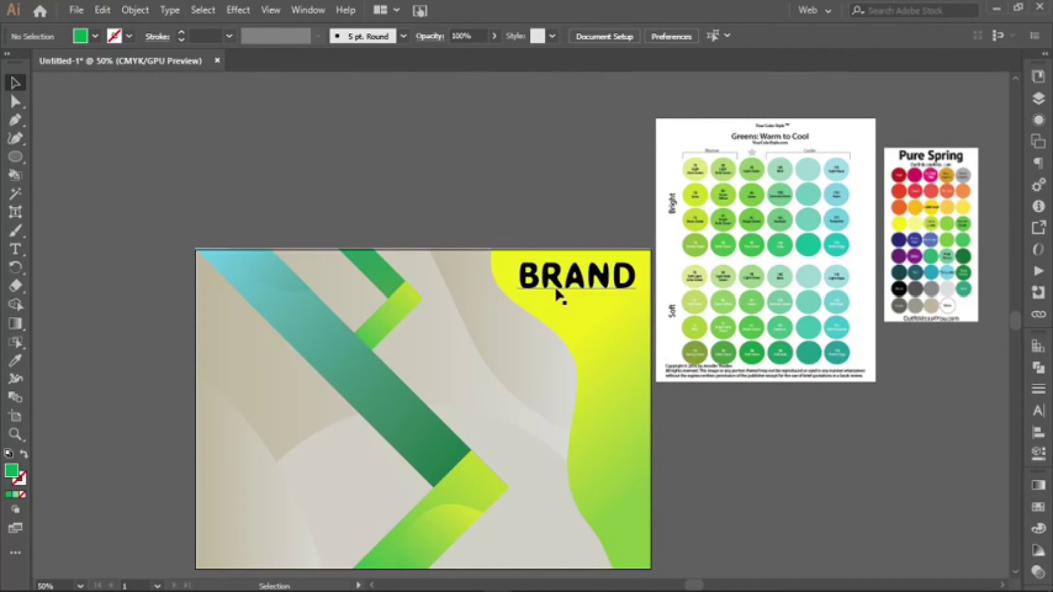
click(95, 37)
click(82, 91)
key(Escape)
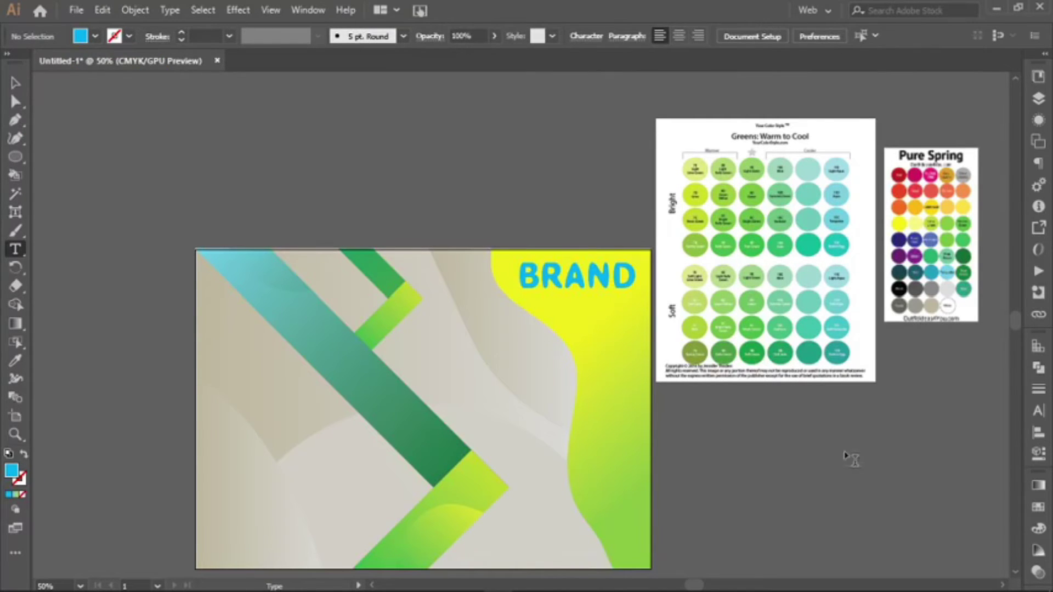
Type 2021 at the cover's lower right and centre-align it.
key(v)
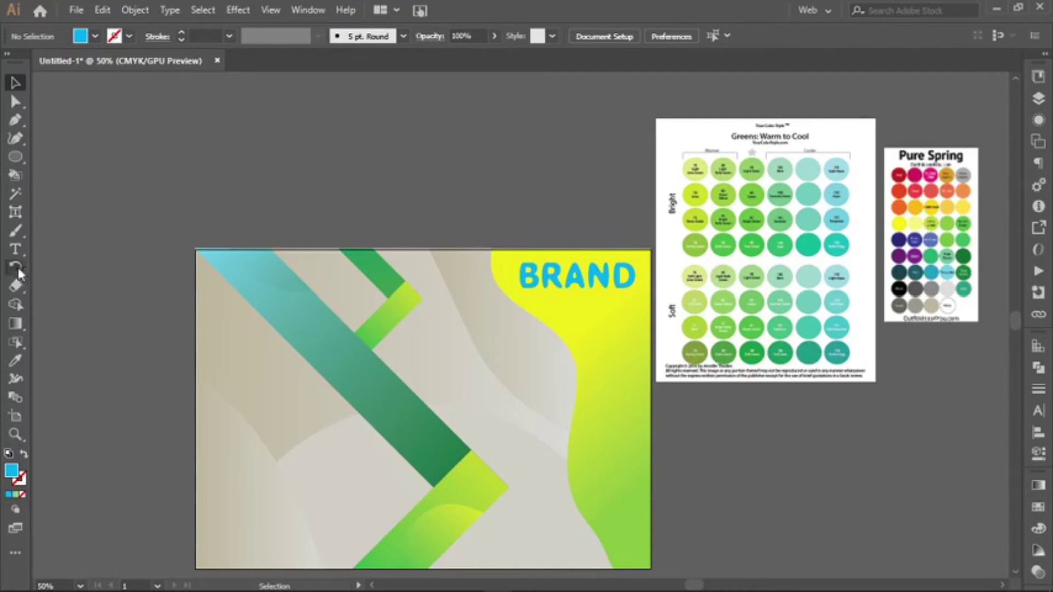
key(t)
click(580, 477)
text(2021)
key(ctrl+a)
click(565, 36)
key(Escape)
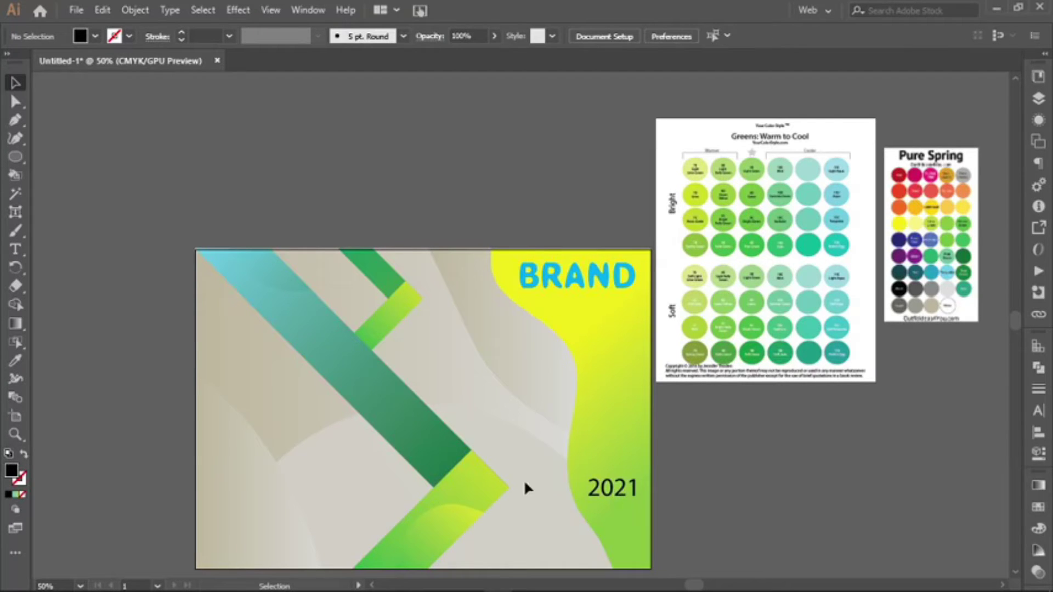
Colour the 2021 text white.
double_click(620, 490)
click(95, 36)
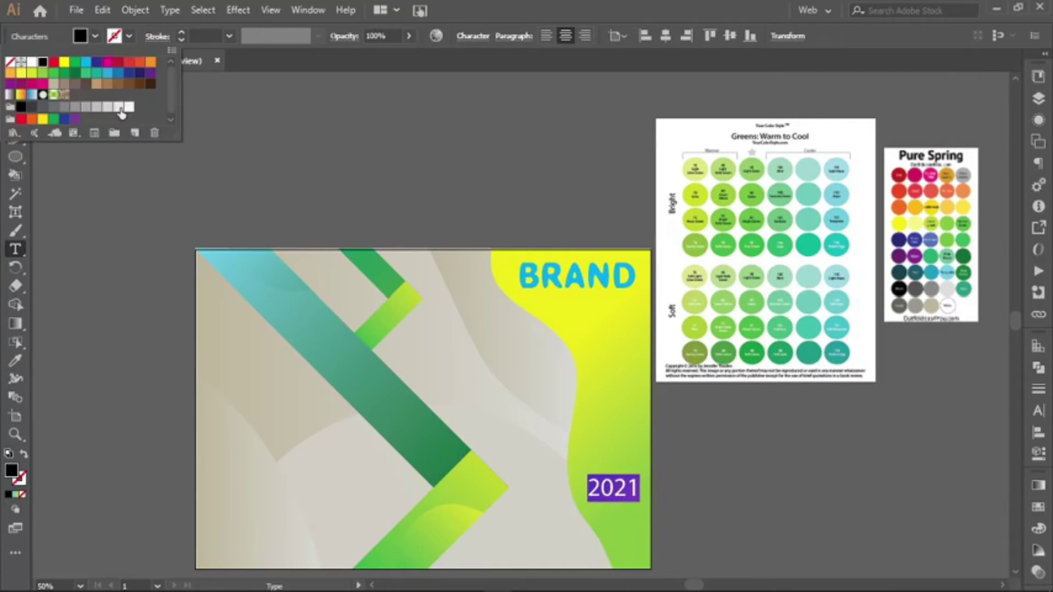
click(121, 108)
key(Escape)
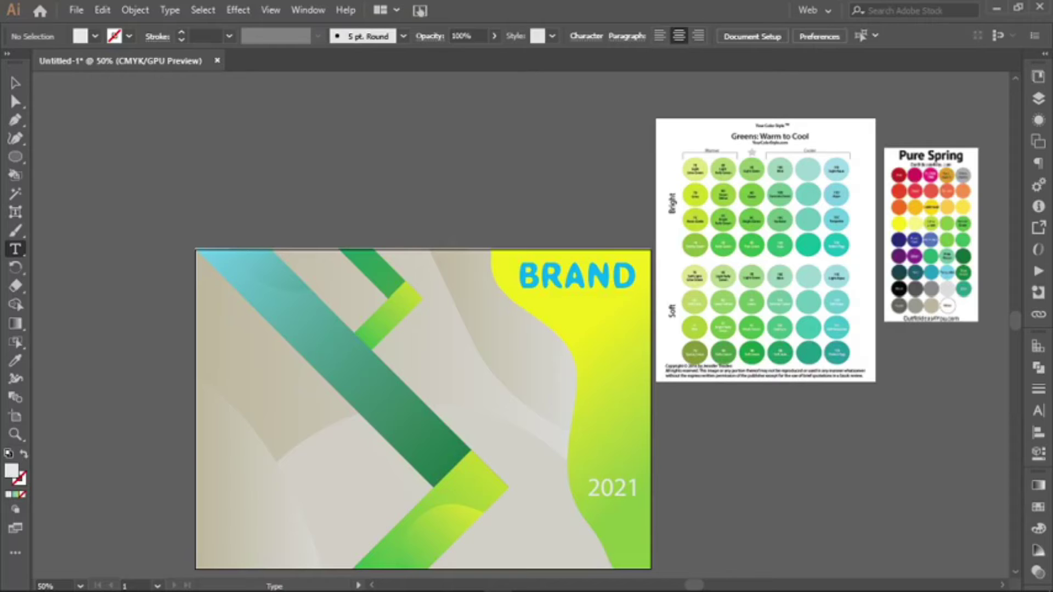
Add a green CREATIVE text line at the lower left and enlarge it.
click(274, 442)
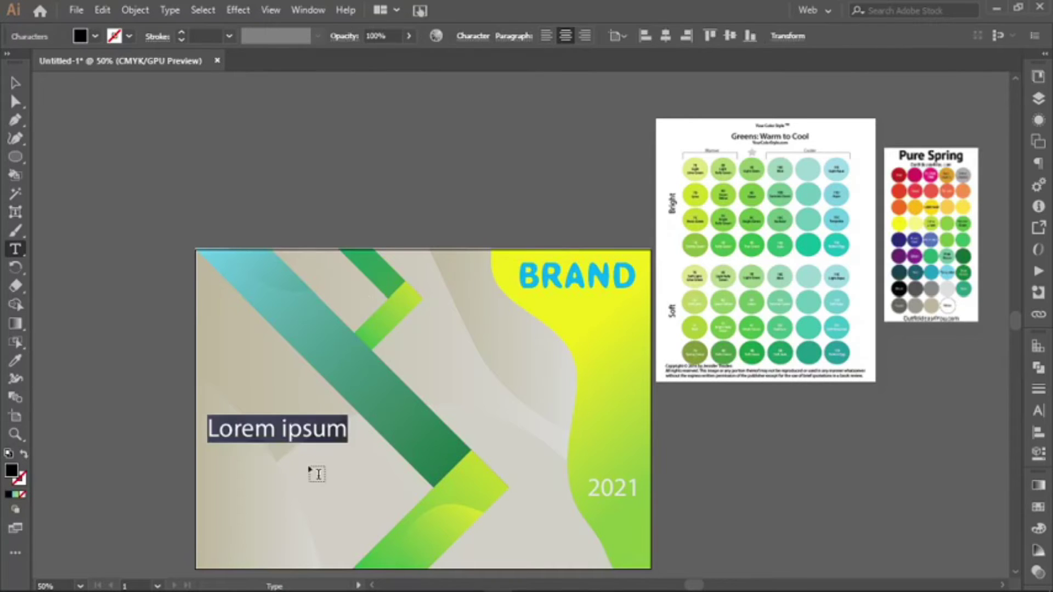
text(CREATIVE)
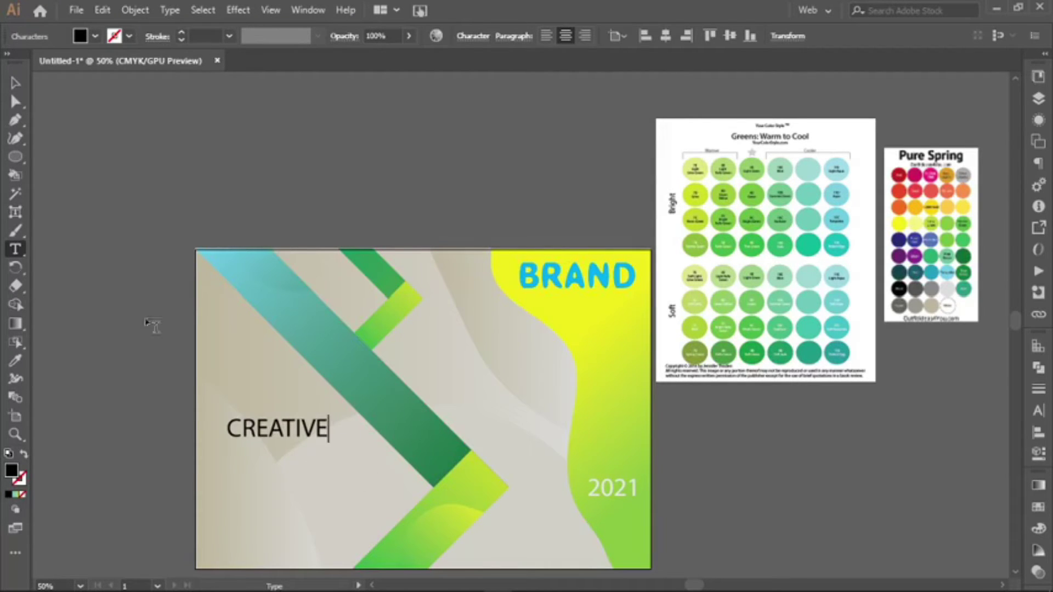
key(ctrl+a)
click(95, 36)
click(79, 79)
key(Escape)
click(308, 434)
drag(329, 447, 348, 460)
drag(278, 443, 303, 468)
click(64, 327)
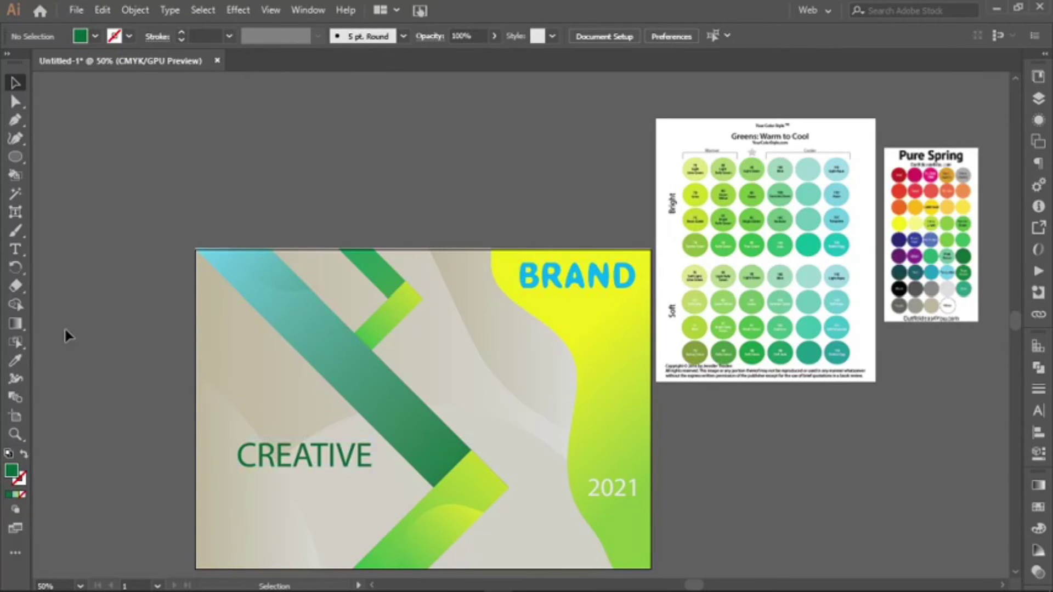
Switch the BRAND text to the Minion serif font.
click(632, 269)
click(554, 35)
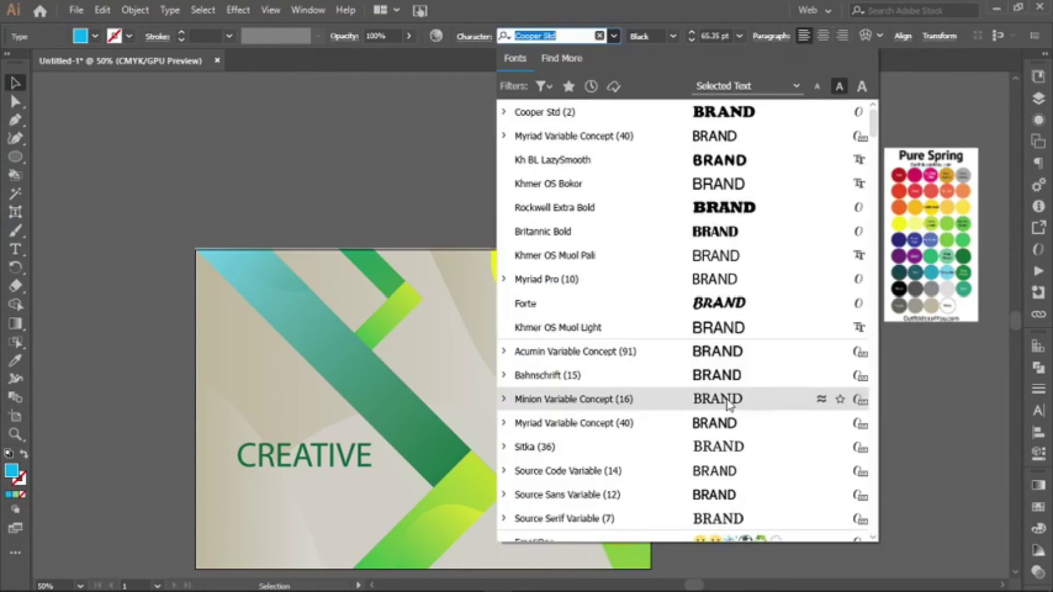
click(713, 400)
click(283, 473)
Duplicate CREATIVE below itself and retype the copy as BROCHURE at 36 pt.
drag(243, 465, 233, 466)
mouse_move(346, 477)
mouse_down()
mouse_move(345, 501)
mouse_move(231, 485)
mouse_up()
double_click(344, 486)
text(BROCHURE)
drag(384, 483, 217, 487)
click(814, 36)
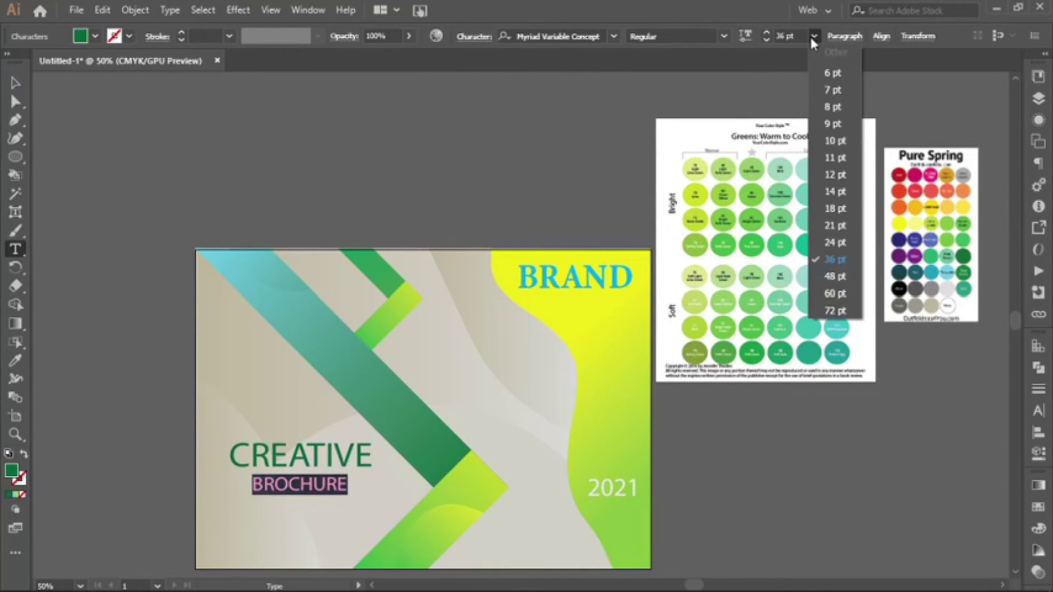
click(835, 259)
click(614, 36)
click(735, 253)
key(Escape)
Enlarge BROCHURE, tuck it under CREATIVE, and select all its letters.
drag(257, 485, 267, 487)
mouse_move(334, 487)
mouse_down()
mouse_move(384, 483)
mouse_move(299, 479)
mouse_up()
click(265, 505)
click(277, 480)
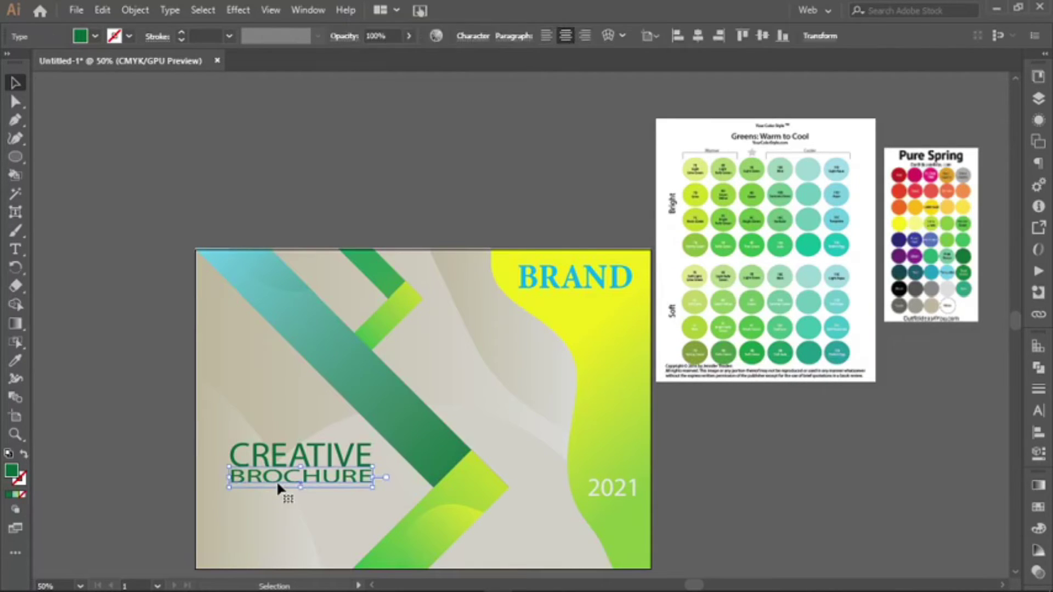
double_click(301, 476)
key(ctrl+a)
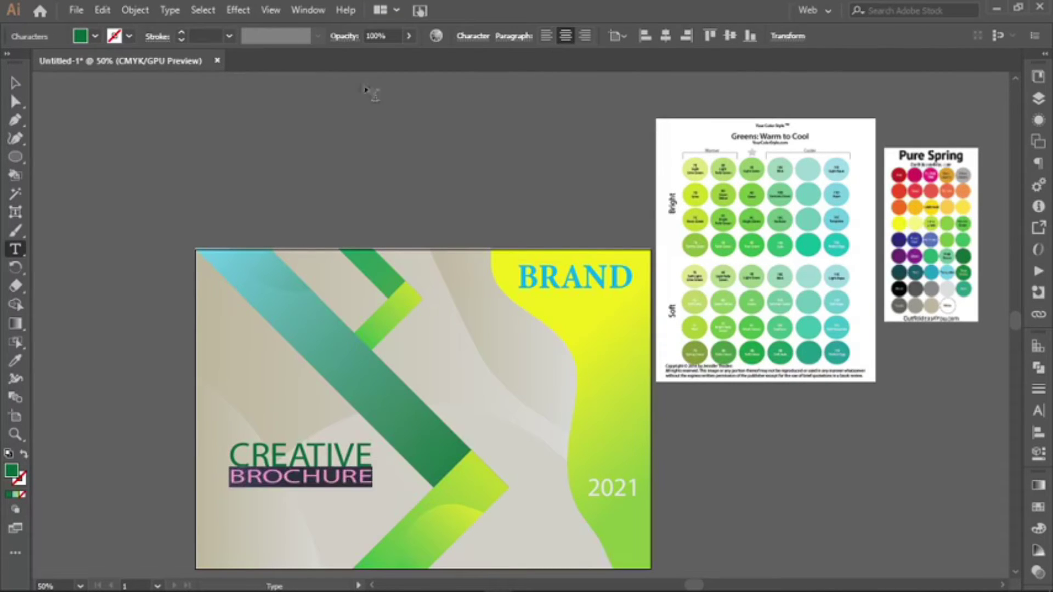
Colour the BROCHURE text dark green.
click(95, 36)
click(21, 62)
click(76, 78)
click(199, 473)
key(ctrl+z)
click(266, 475)
double_click(266, 475)
click(1038, 528)
click(916, 551)
Make CREATIVE teal and set BROCHURE in Rockwell Extra Bold.
double_click(300, 455)
click(928, 538)
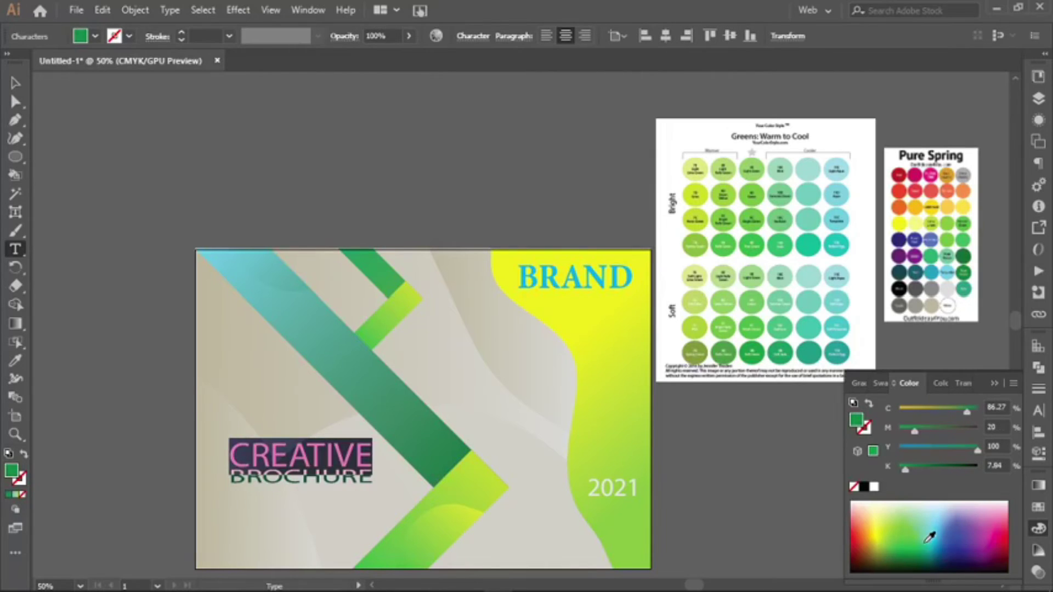
key(Escape)
click(1039, 448)
click(997, 413)
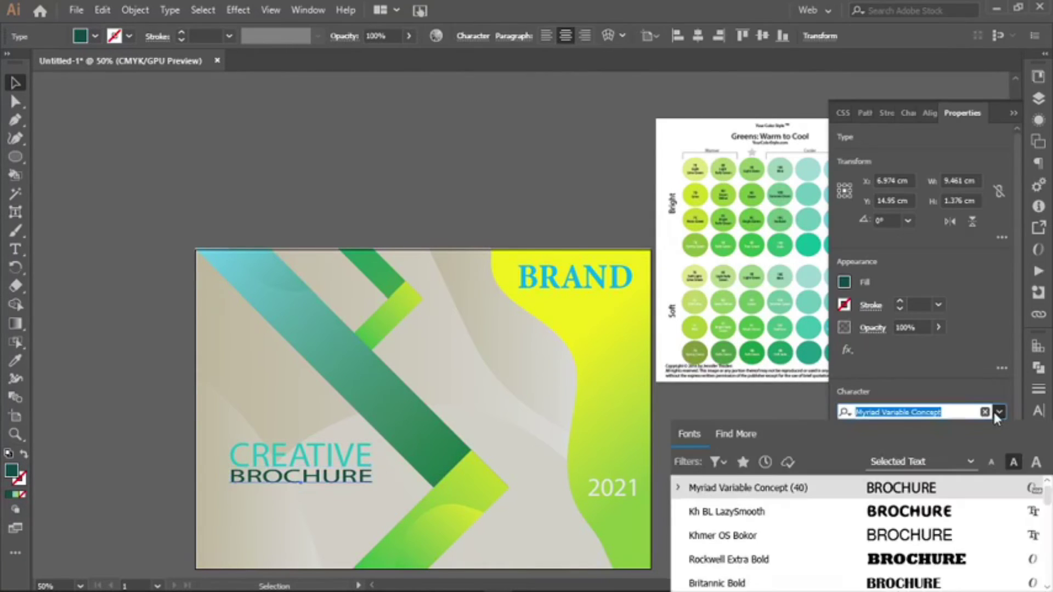
click(729, 559)
scroll(398, 321, down, 2)
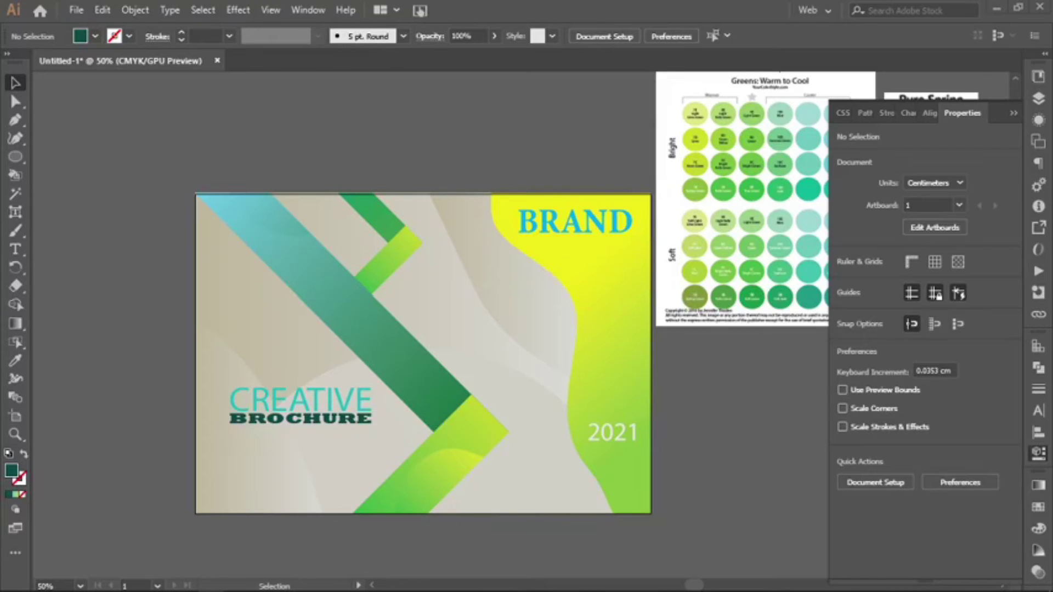
Copy BROCHURE to just below BRAND and retype it as COMOANY NAME.
drag(250, 422, 535, 260)
double_click(622, 262)
key(ctrl+a)
text(CO)
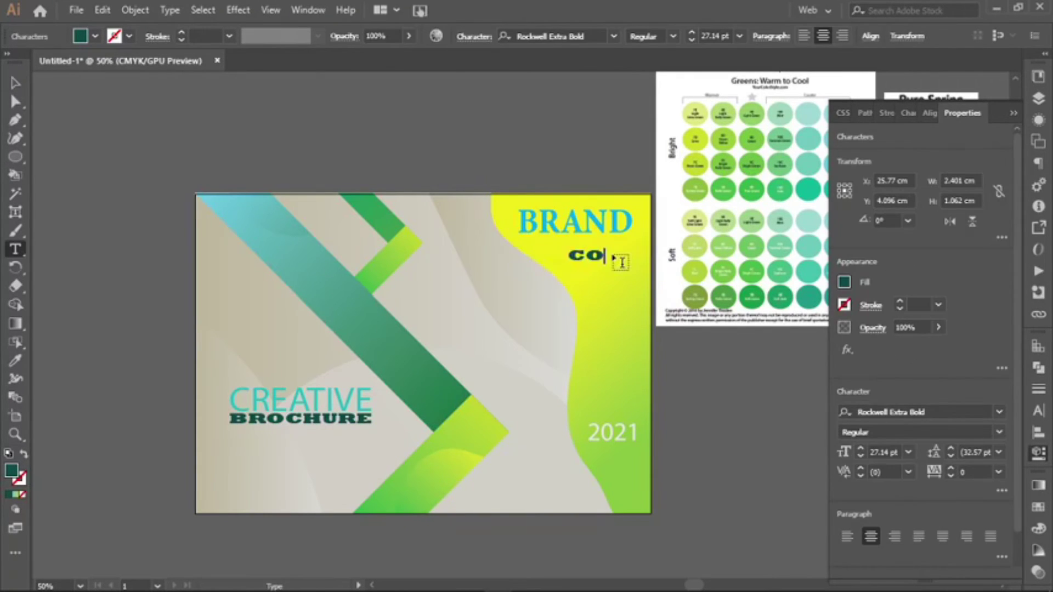
text(MOANY NAME)
key(Escape)
click(1039, 99)
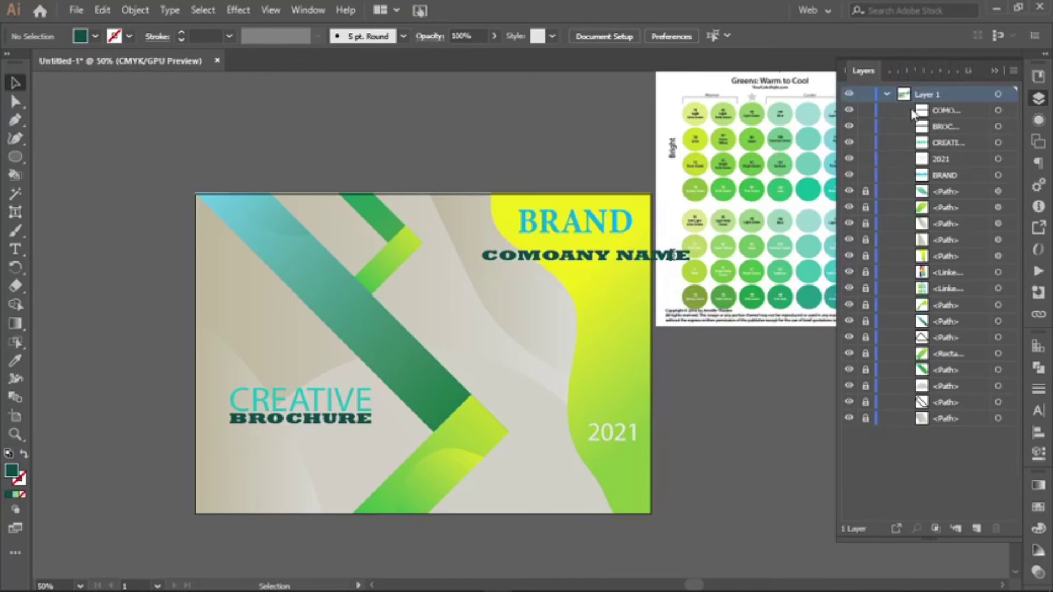
Narrow COMOANY NAME to BRAND's width and move it up under BRAND.
click(849, 288)
click(1039, 99)
click(503, 265)
drag(482, 256, 517, 256)
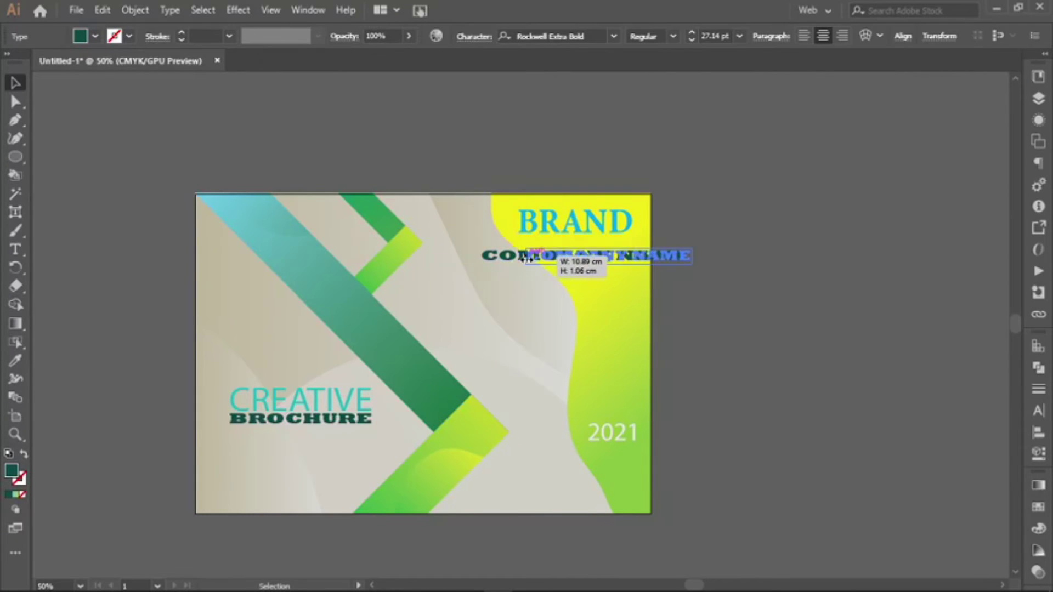
drag(692, 255, 659, 254)
drag(576, 255, 576, 244)
click(766, 426)
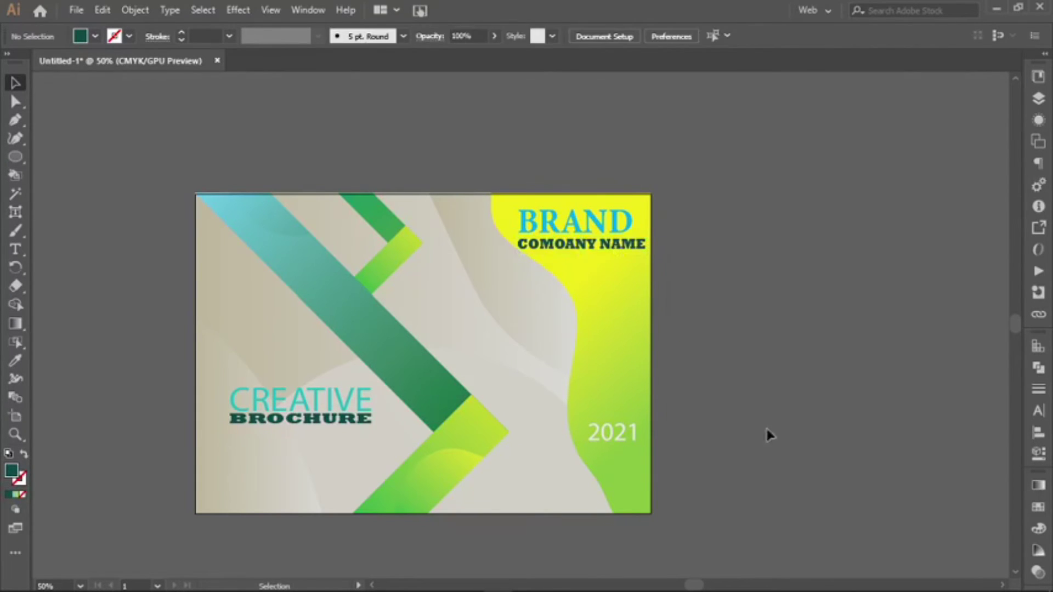
Search Google Images for 'logo facebook png' in Chrome and preview the blue Facebook logo.
click(213, 580)
click(143, 504)
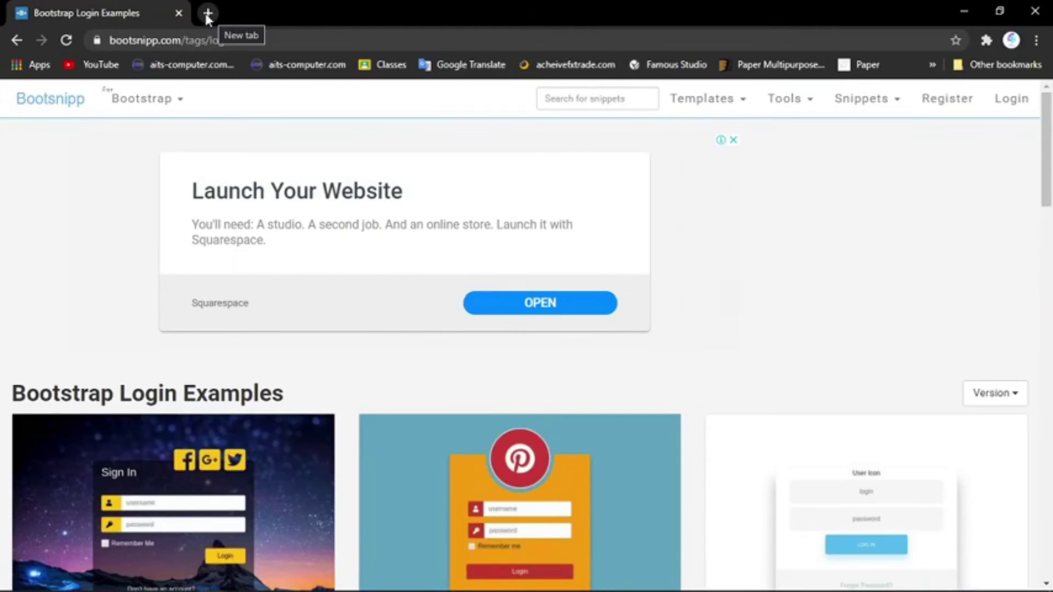
click(207, 12)
click(385, 313)
text(logo facebook png)
key(Return)
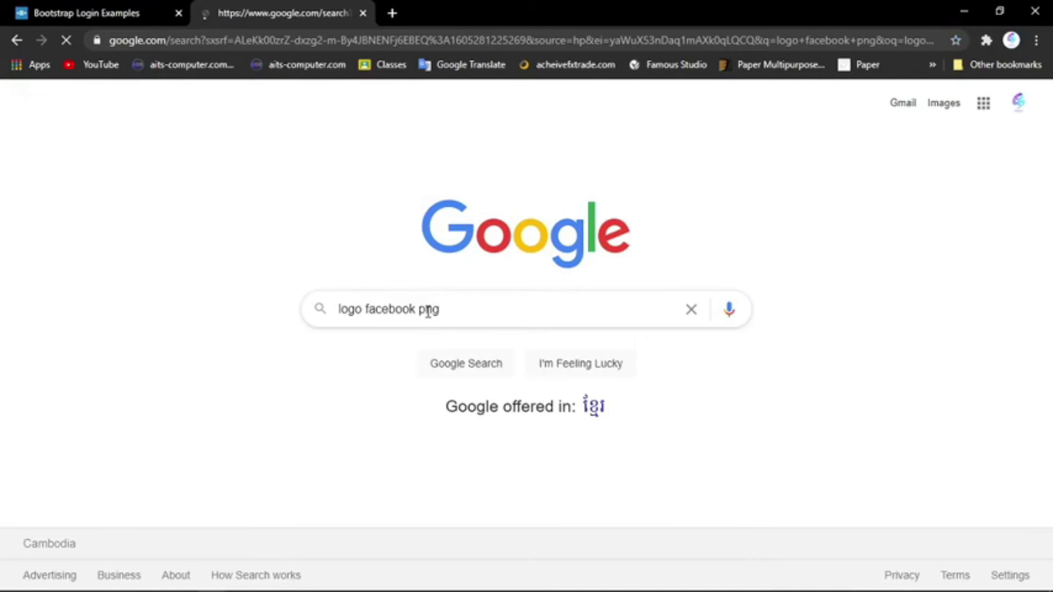
click(363, 327)
click(545, 235)
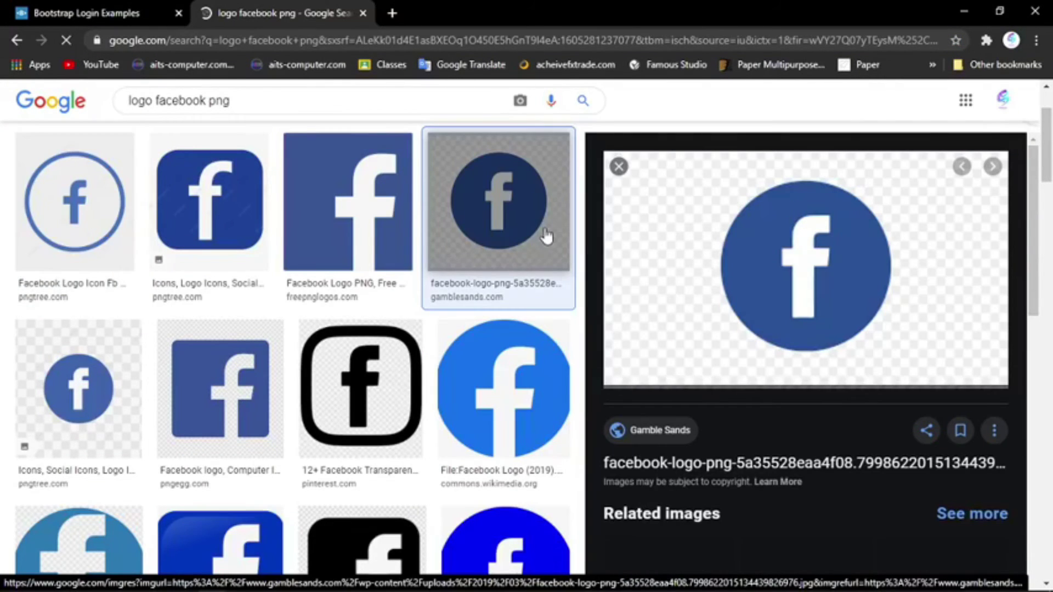
scroll(126, 419, down, 5)
scroll(126, 420, down, 5)
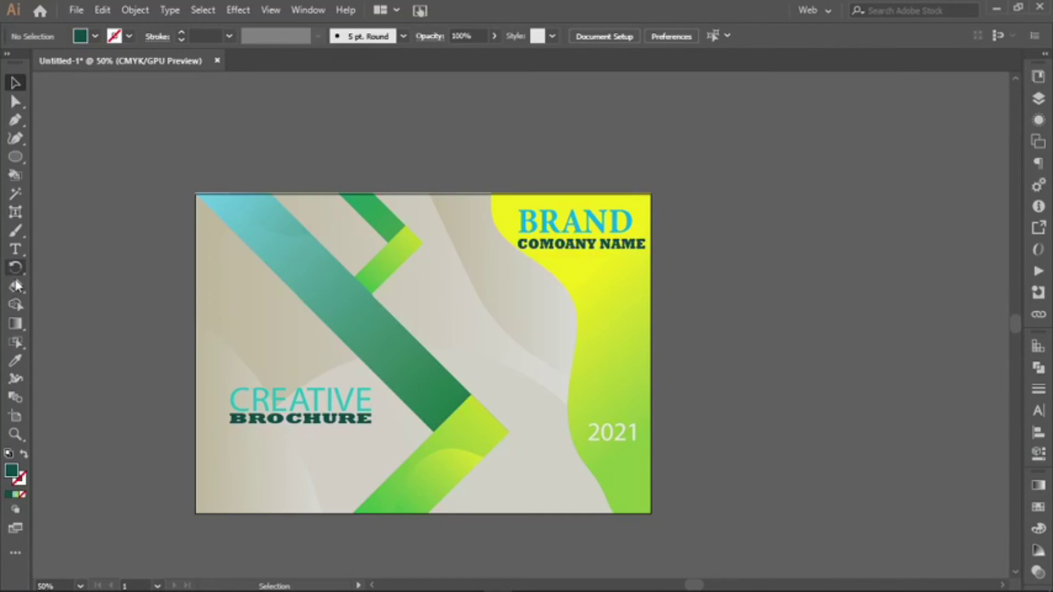
Draw a dark-stroked horizontal rule under COMOANY NAME.
drag(642, 262, 598, 263)
click(130, 36)
key(v)
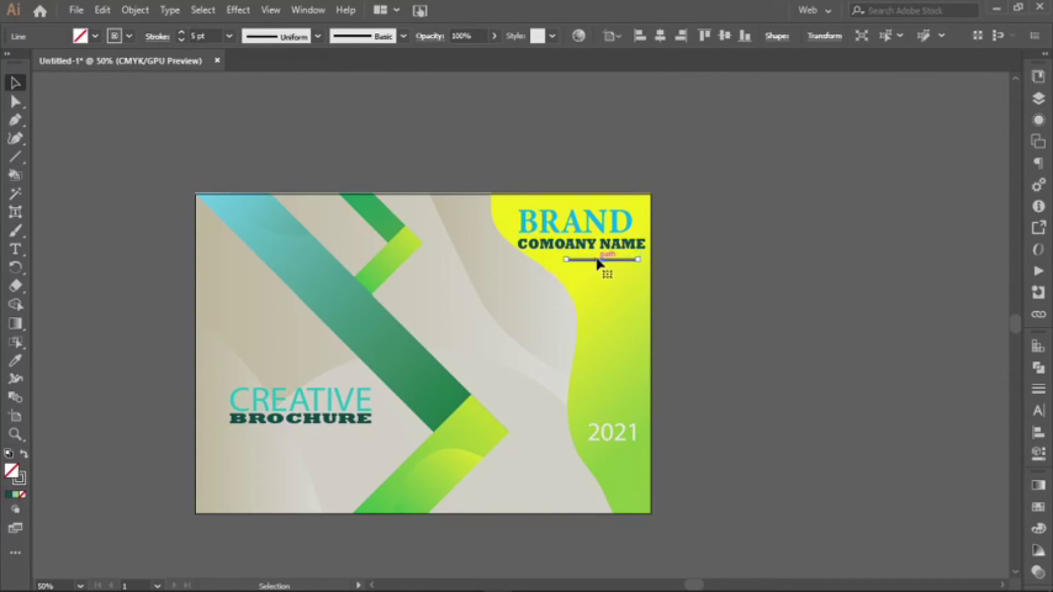
click(692, 269)
Zoom and scroll around the artboard to inspect the new rule.
key(ctrl+equal)
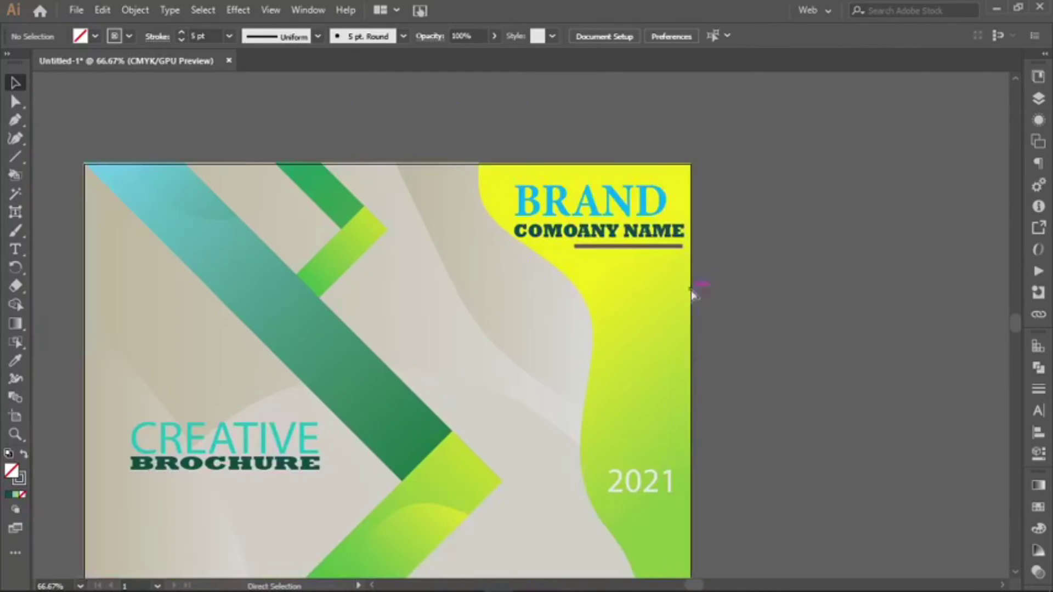
scroll(692, 294, down, 2)
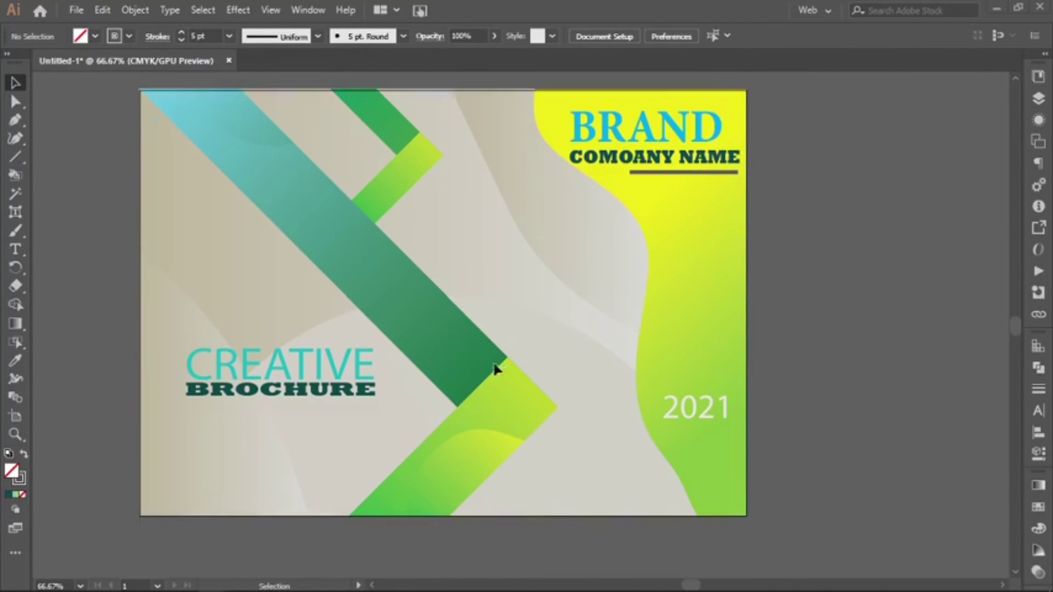
scroll(320, 275, up, 1)
scroll(320, 276, up, 1)
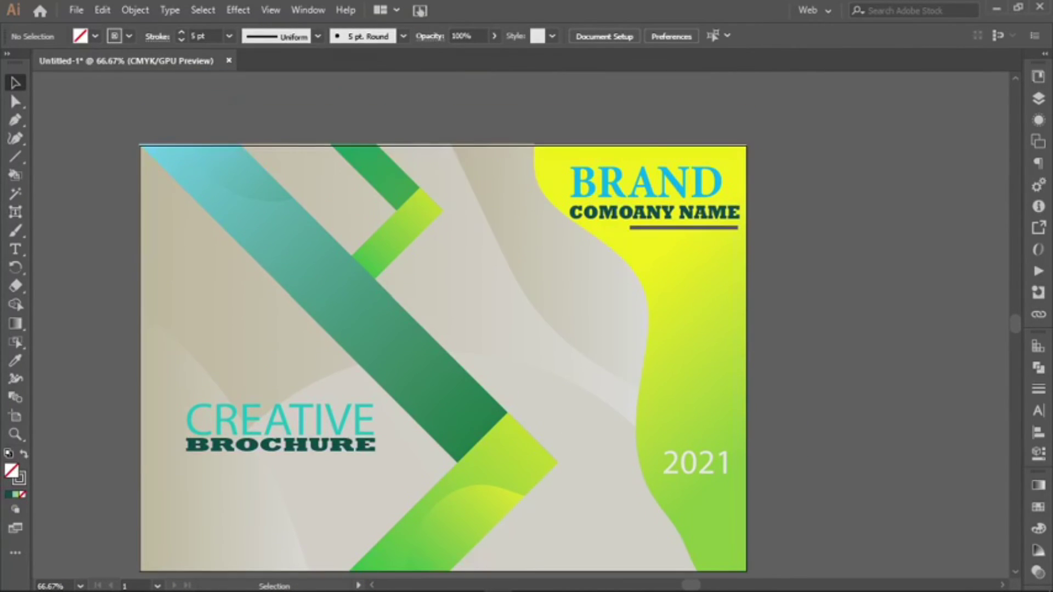
scroll(434, 296, down, 1)
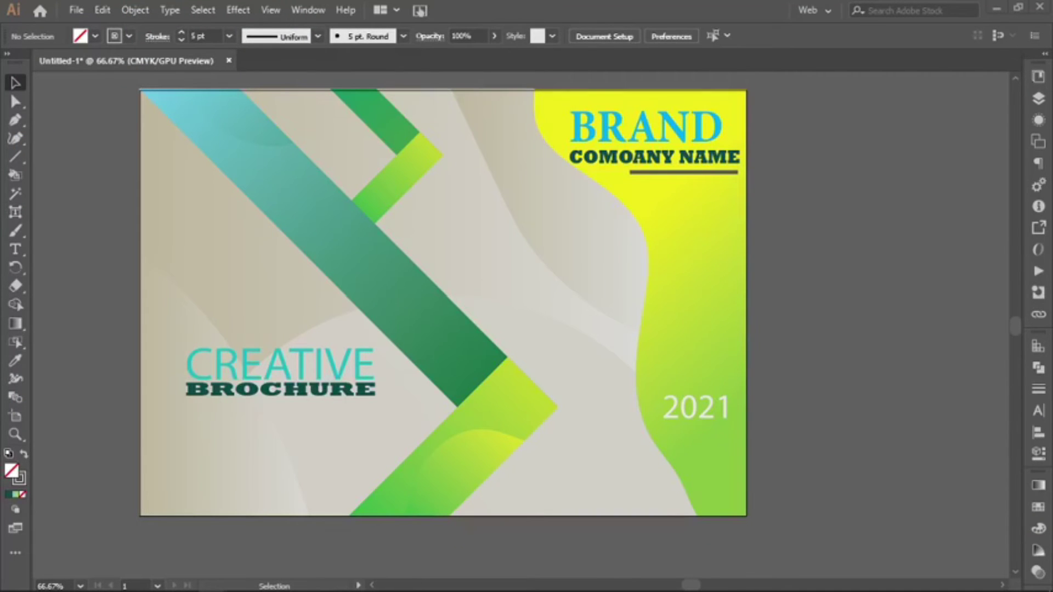
scroll(834, 350, up, 1)
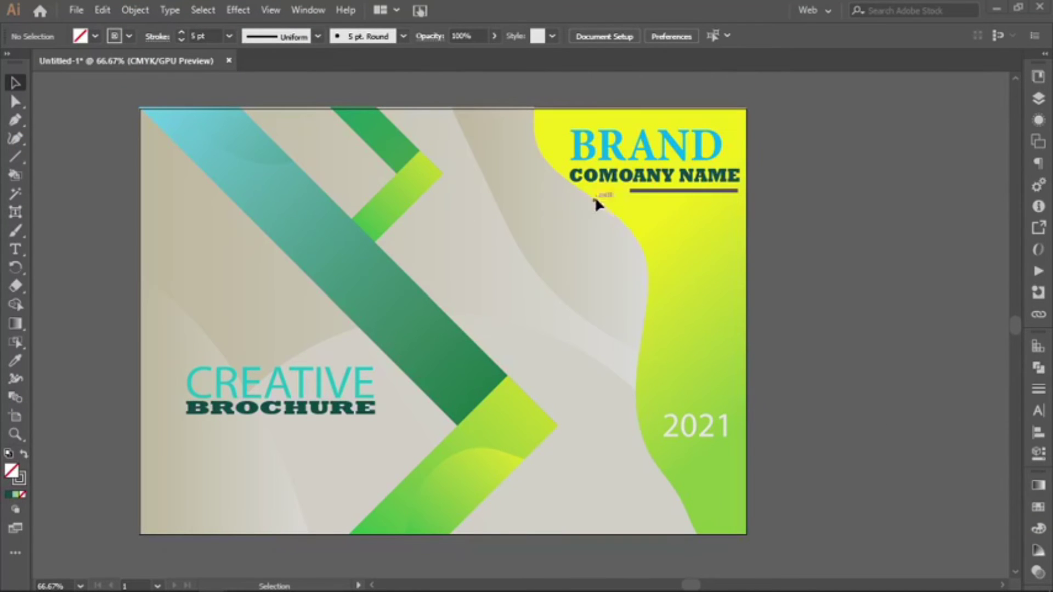
Add a blue YOUR HEADLINE text object and move it to mid-cover.
key(t)
click(380, 196)
text(YOUR HEADLINE)
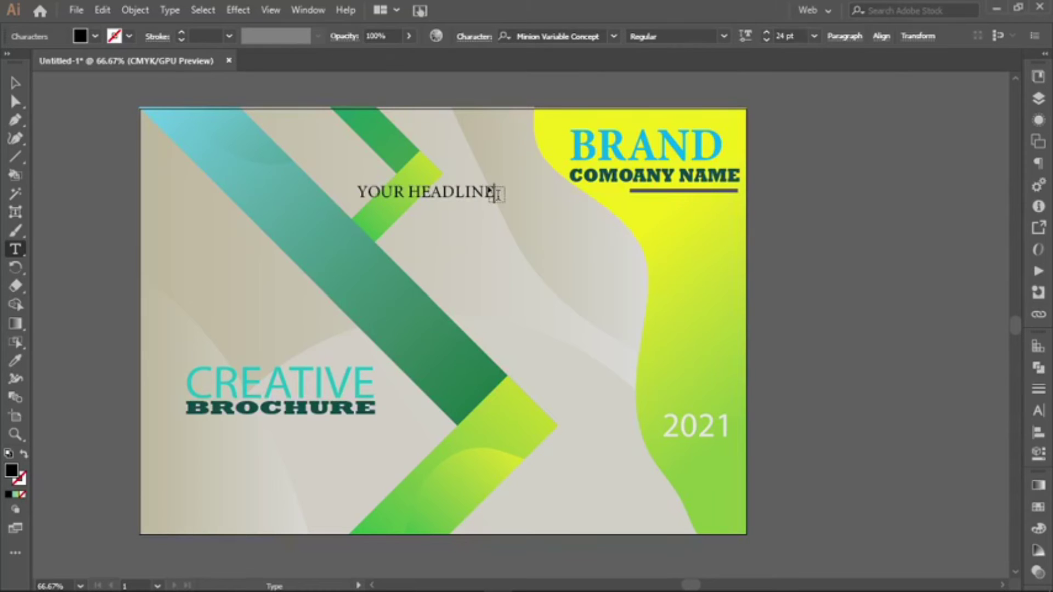
key(ctrl+a)
click(95, 36)
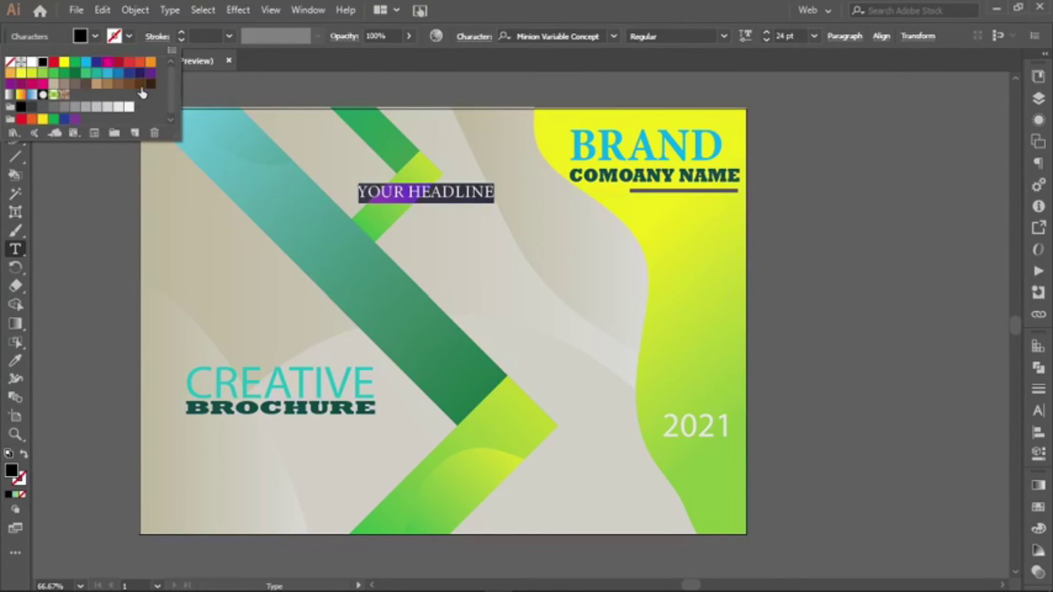
click(1039, 528)
click(933, 540)
key(Escape)
drag(462, 198, 533, 209)
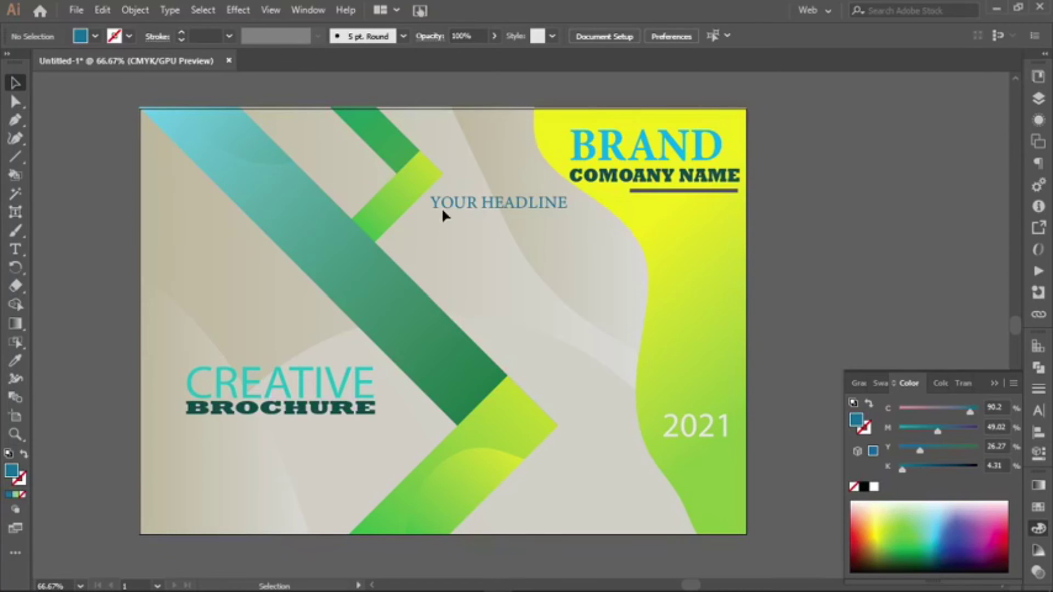
drag(502, 248, 502, 220)
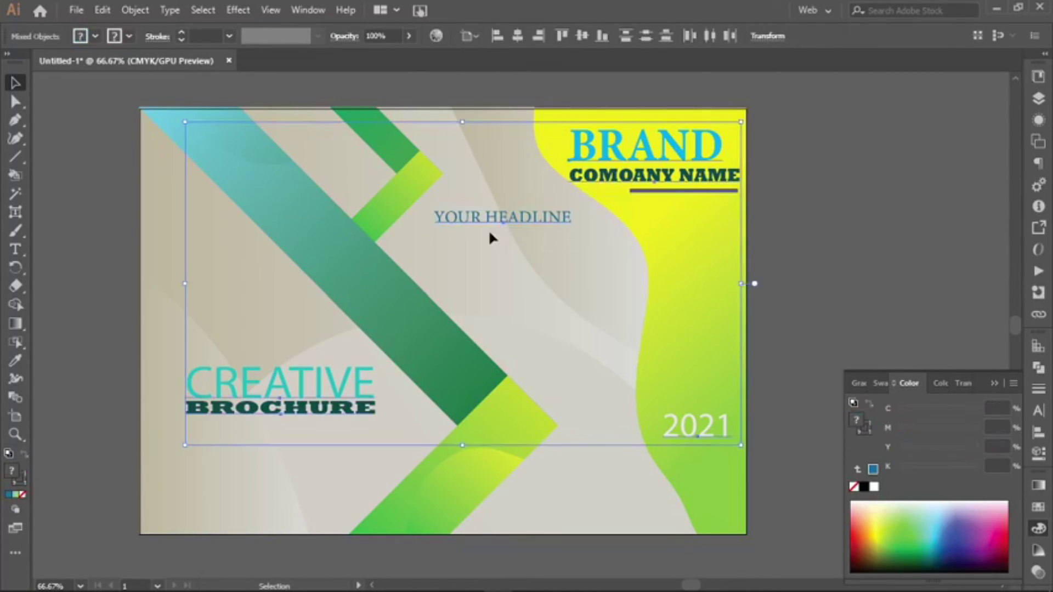
Set YOUR HEADLINE to Bold and leave BROCHURE in Rockwell Extra Bold.
double_click(520, 218)
click(724, 36)
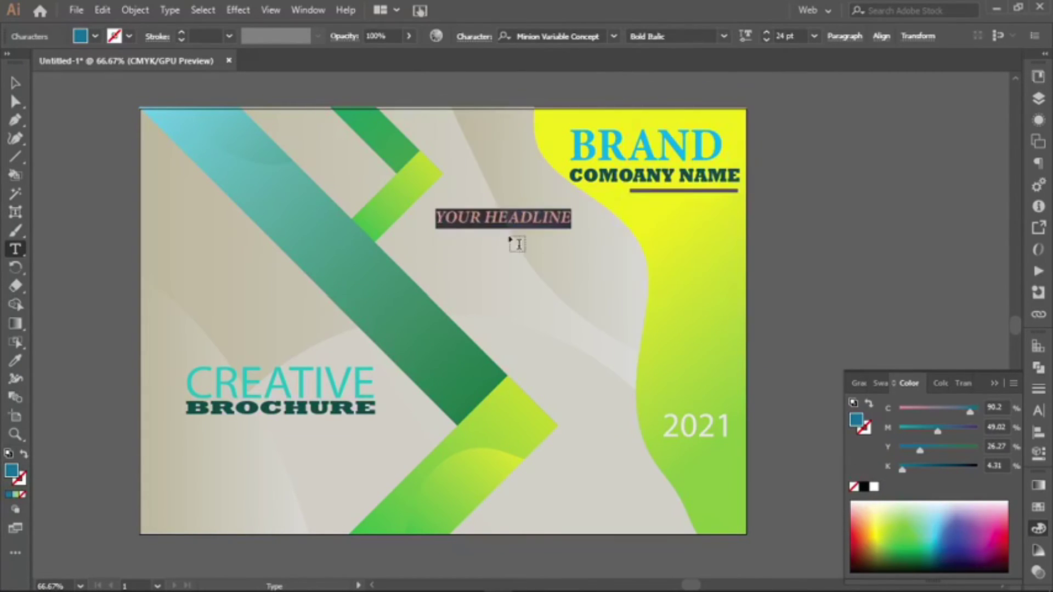
click(724, 36)
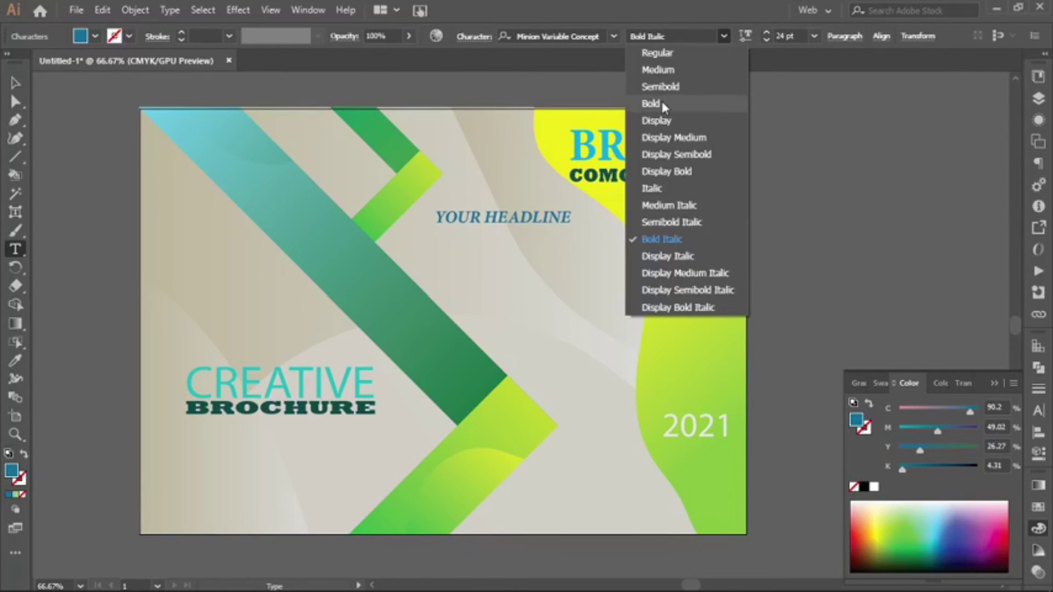
key(Escape)
click(15, 83)
click(357, 409)
click(614, 37)
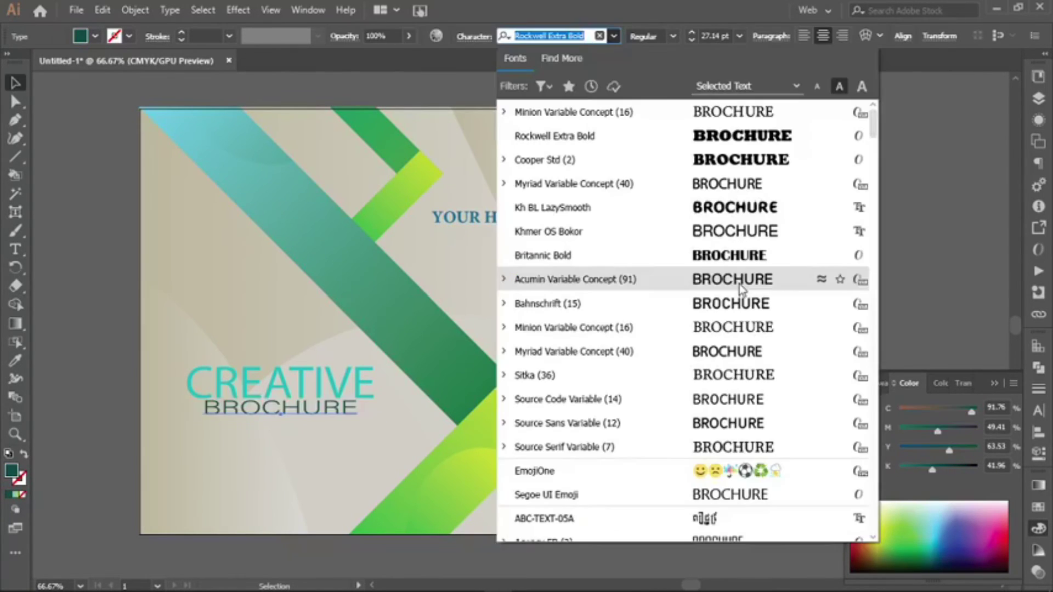
key(Escape)
Set COMOANY NAME in Khmer OS Bokor and resize it to fit under BRAND.
click(682, 181)
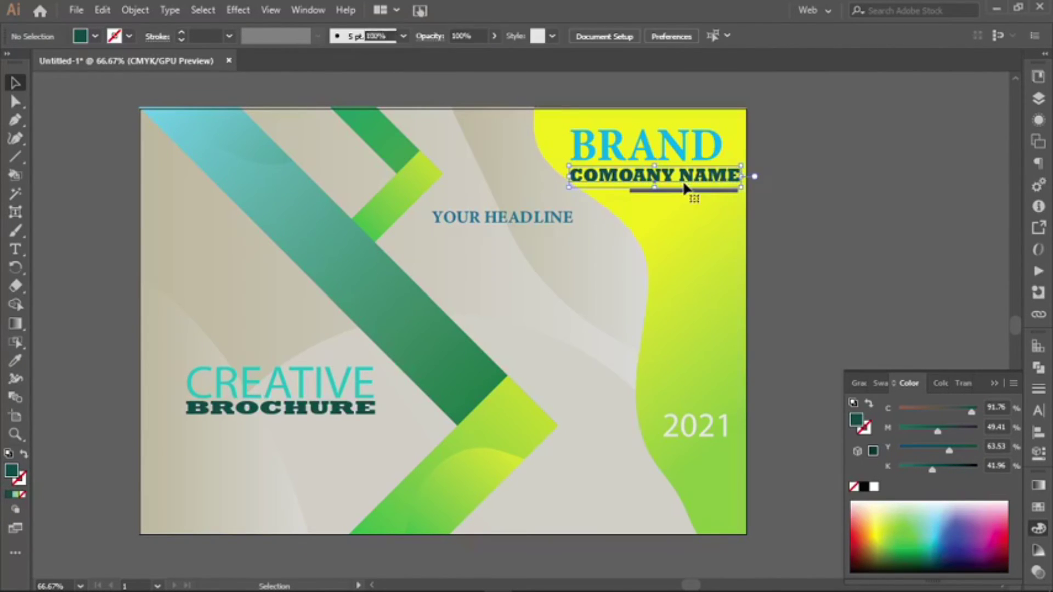
click(614, 36)
click(549, 232)
mouse_move(670, 193)
mouse_down()
mouse_move(740, 219)
mouse_move(730, 191)
mouse_up()
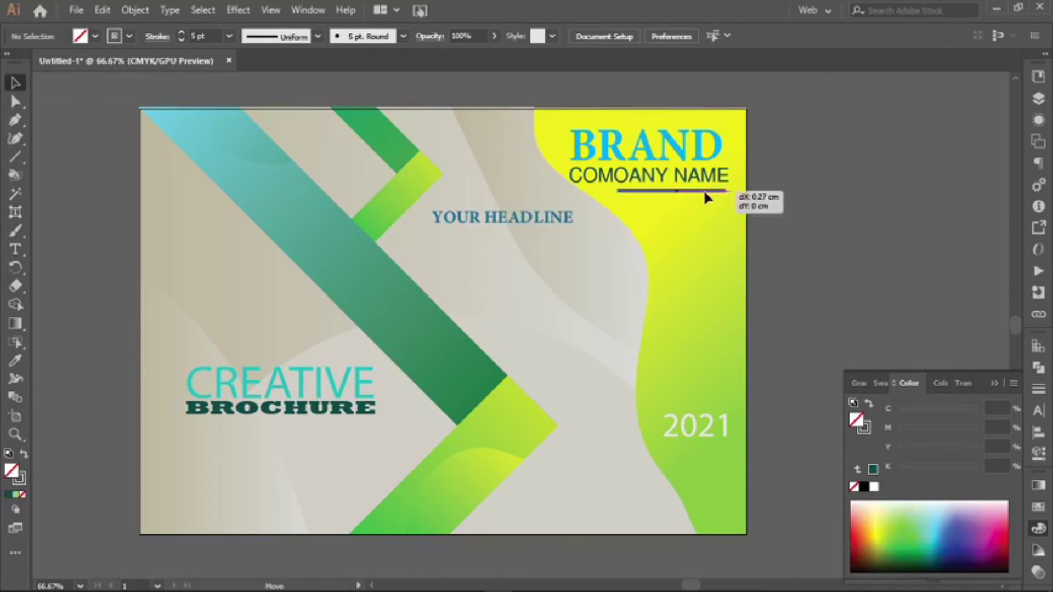
Apply the teal-green Fading Sky gradient to the 5 pt rule under COMOANY NAME.
click(95, 36)
click(1039, 485)
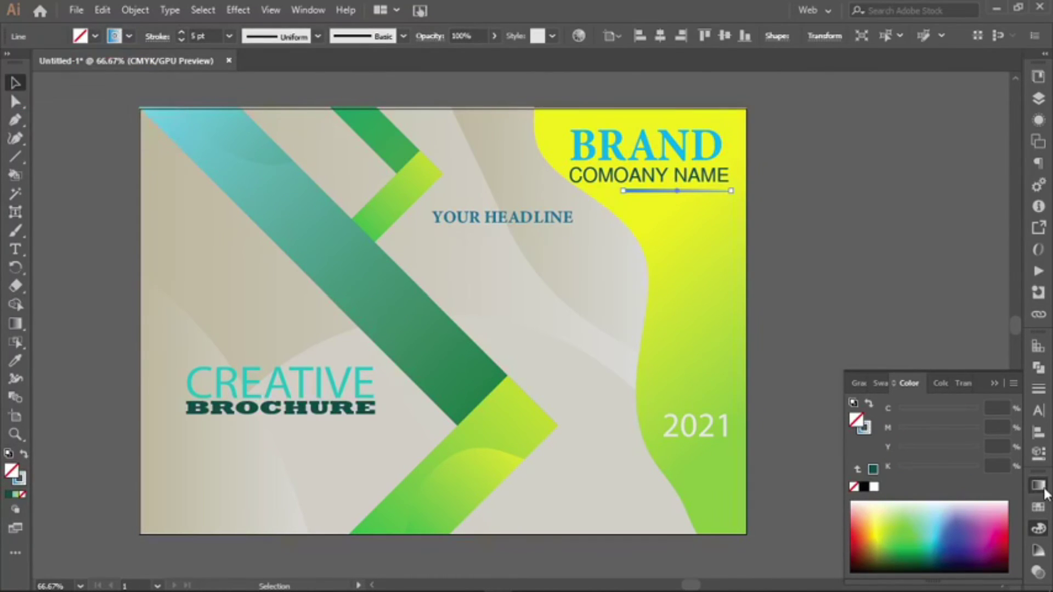
click(861, 428)
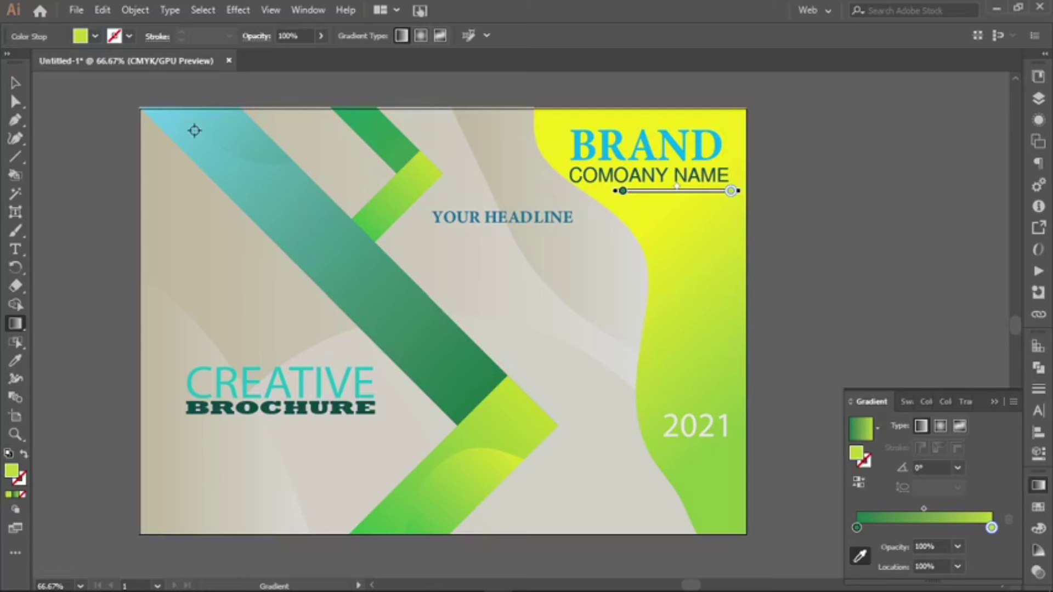
key(v)
click(95, 36)
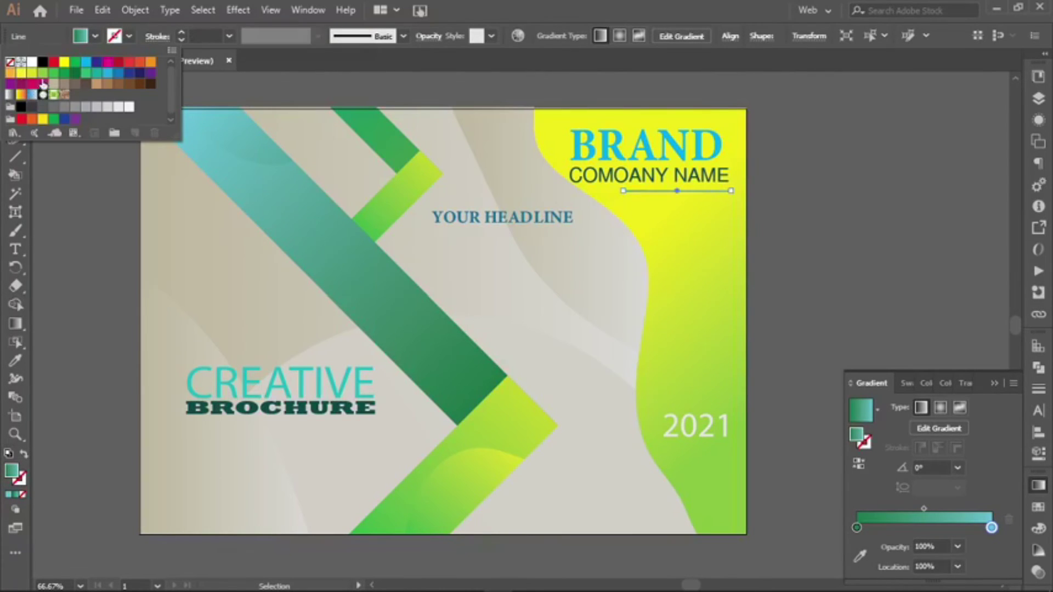
click(33, 98)
click(229, 36)
click(247, 164)
click(691, 236)
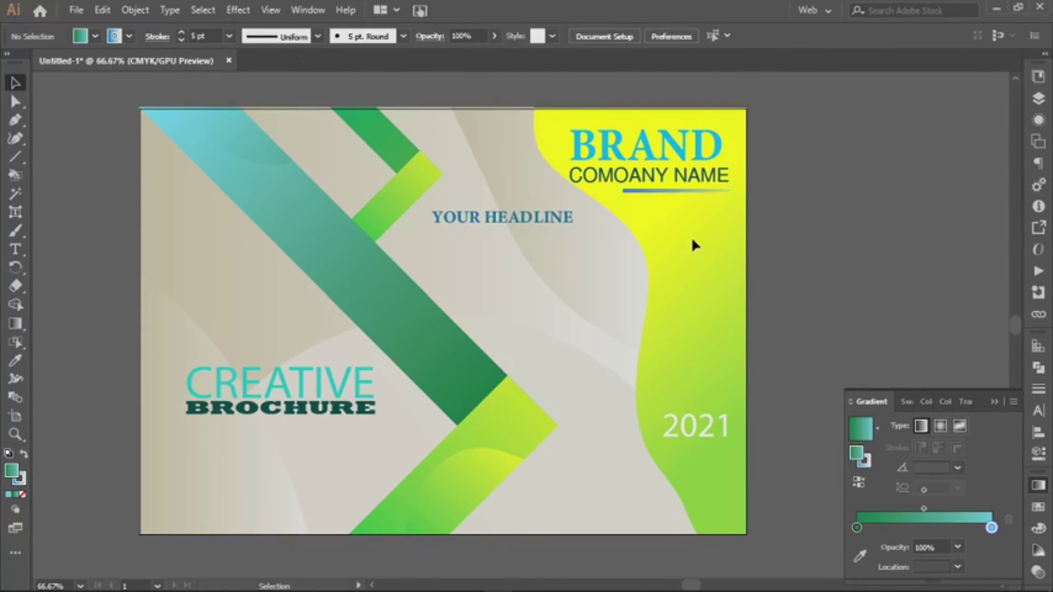
scroll(692, 236, up, 5)
scroll(666, 271, down, 5)
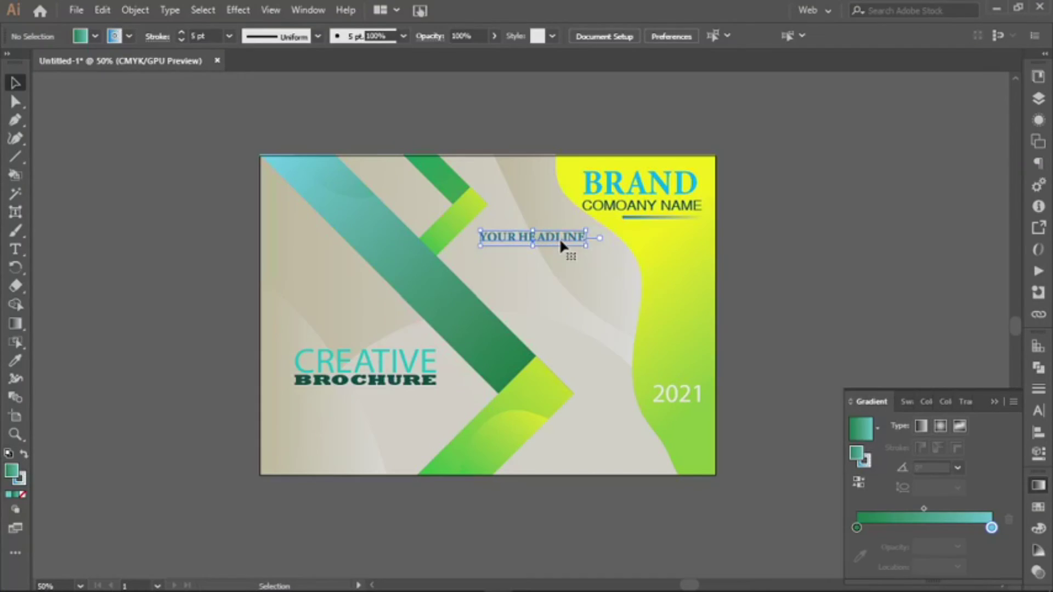
Copy the YOUR HEADLINE words and search them in the web browser.
double_click(558, 238)
key(ctrl+c)
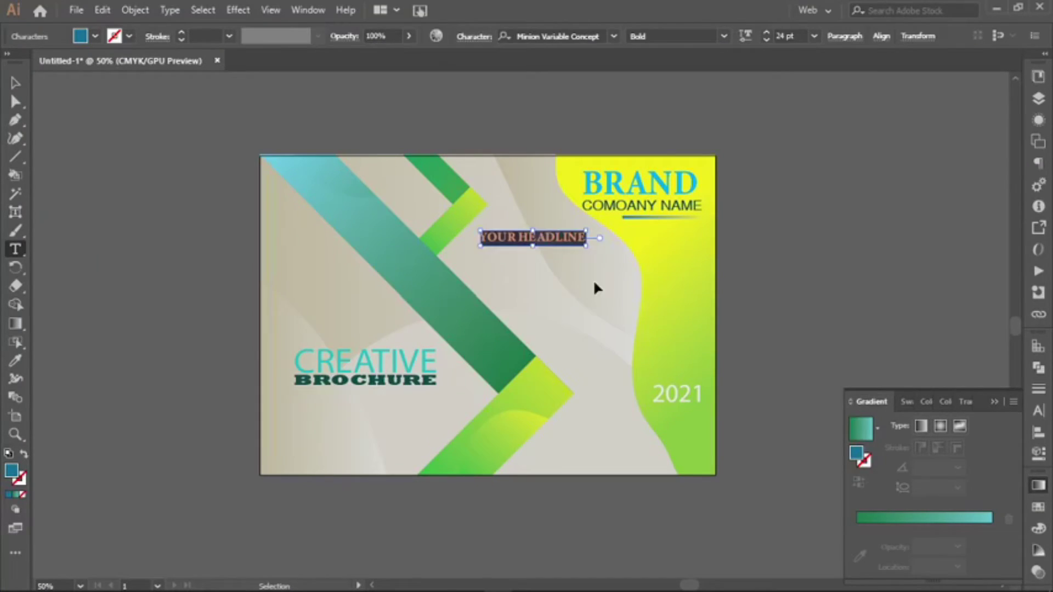
key(alt+Tab)
key(ctrl+v)
key(Return)
Copy the resume headline article's intro paragraph and start a text object below YOUR HEADLINE.
scroll(388, 409, down, 5)
scroll(388, 405, up, 10)
scroll(387, 404, up, 3)
click(219, 251)
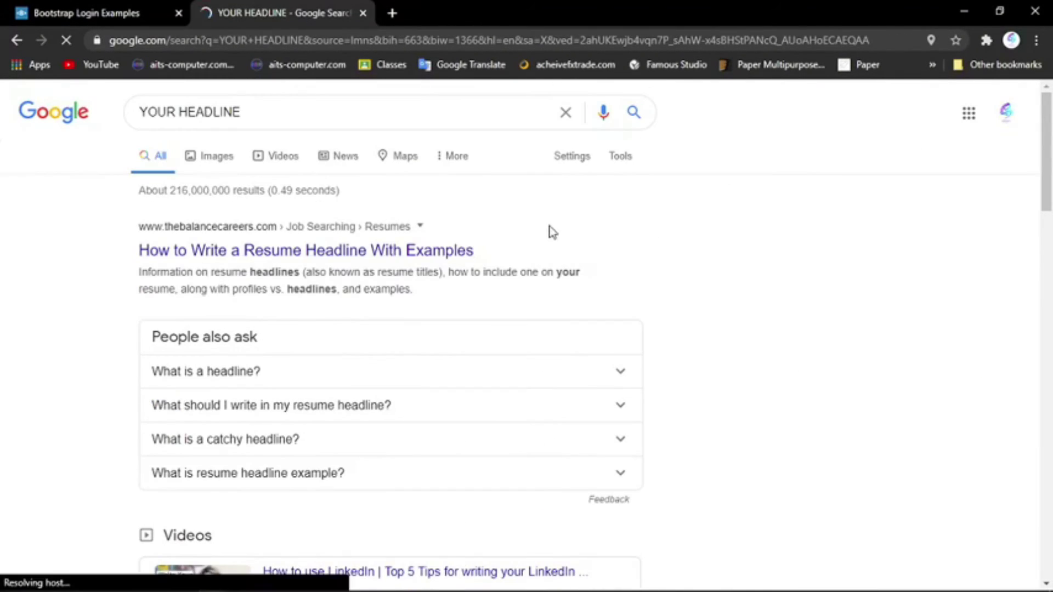
scroll(591, 365, down, 10)
drag(40, 241, 392, 285)
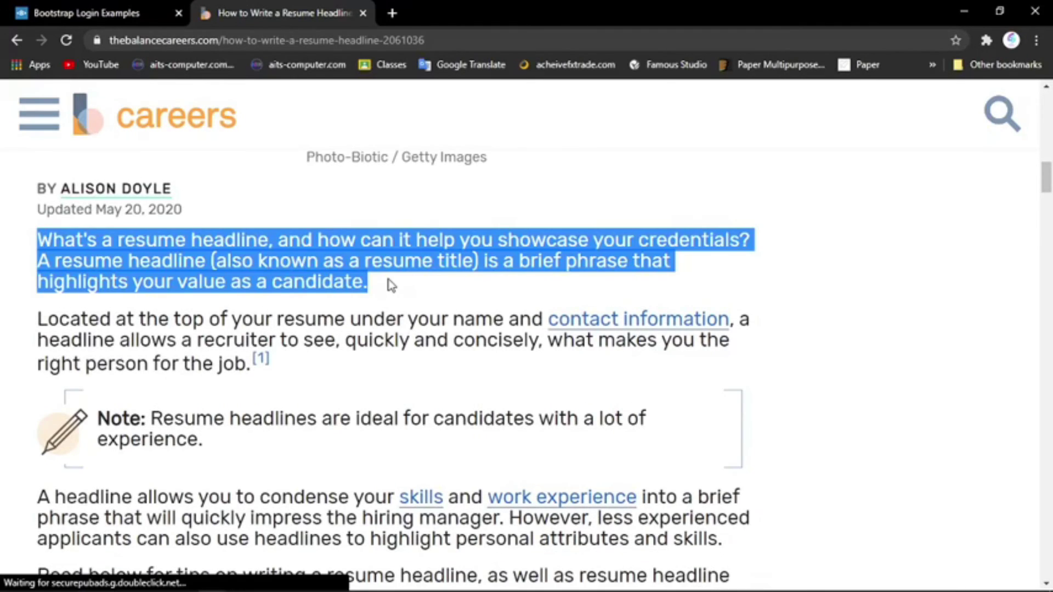
key(alt+Tab)
click(499, 262)
Paste the copied body paragraph, add line breaks, and left-align it.
key(ctrl+v)
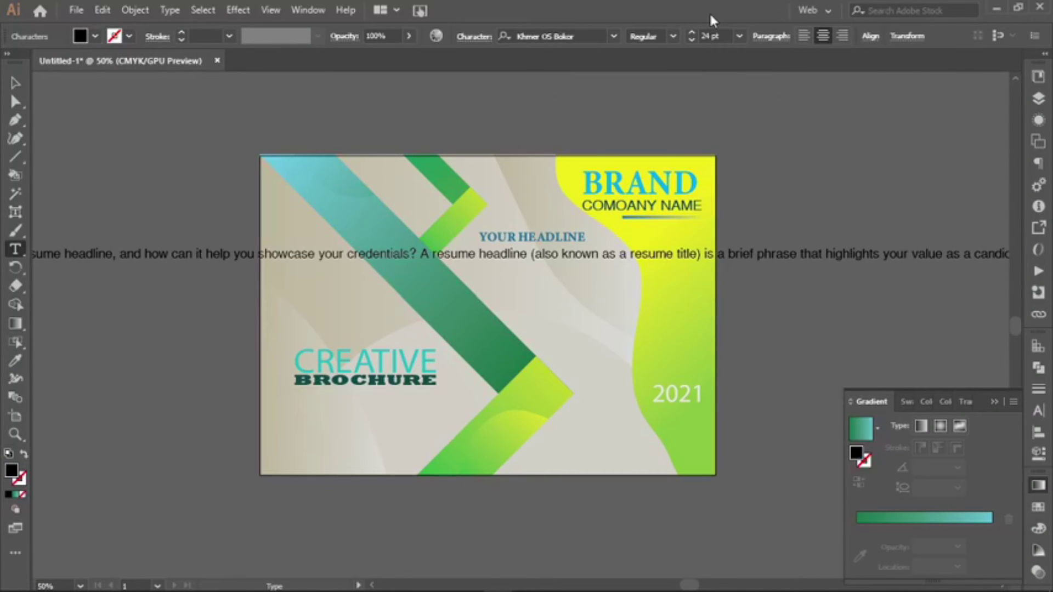
key(Escape)
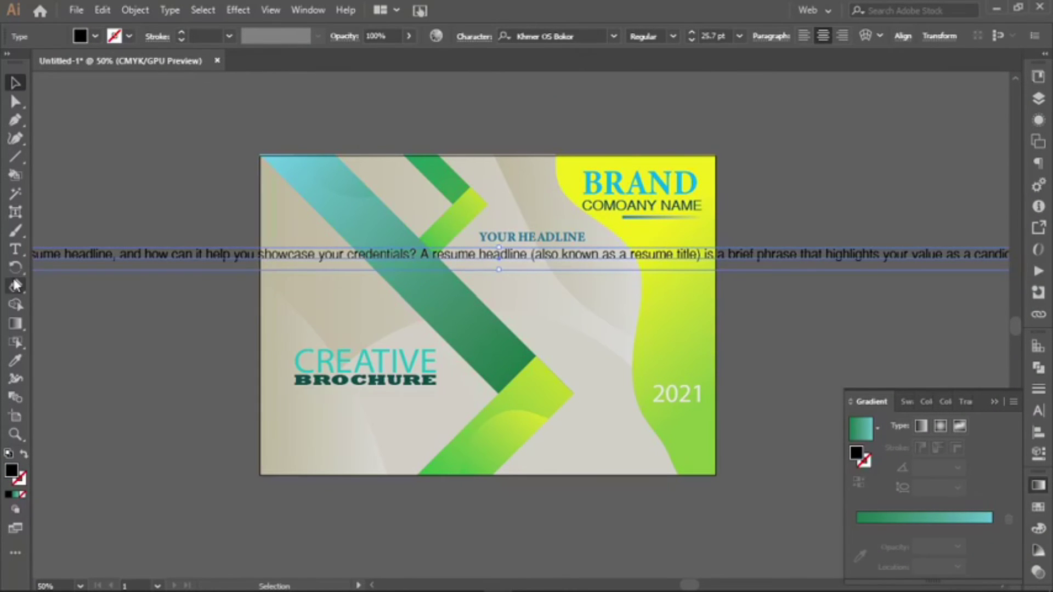
double_click(422, 255)
key(Return)
click(477, 271)
key(Return)
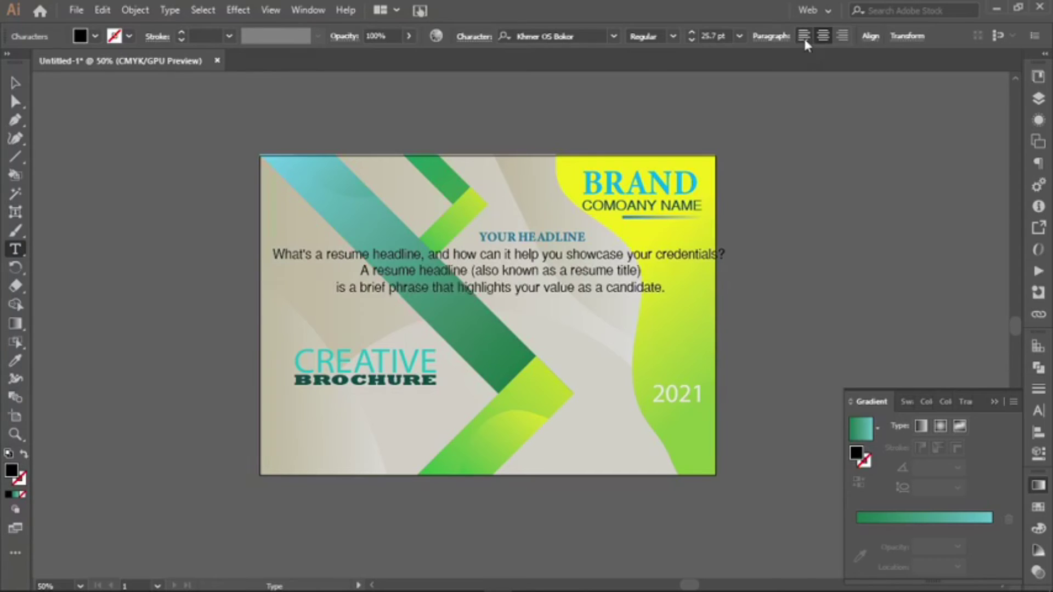
key(ctrl+a)
click(804, 36)
key(Escape)
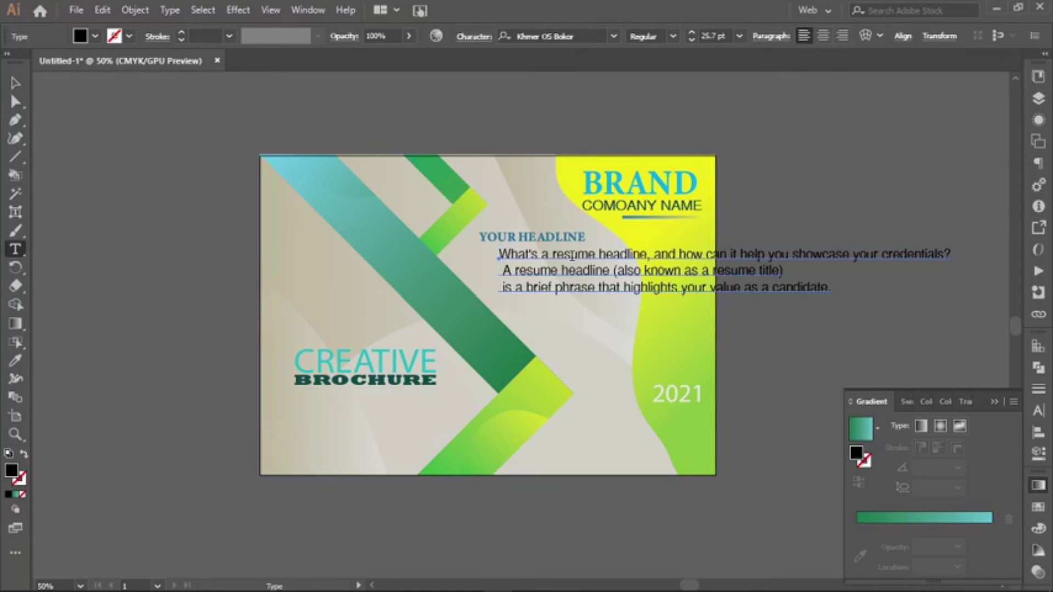
Break the paragraph's opening lines and set the whole paragraph to 14 pt.
click(676, 255)
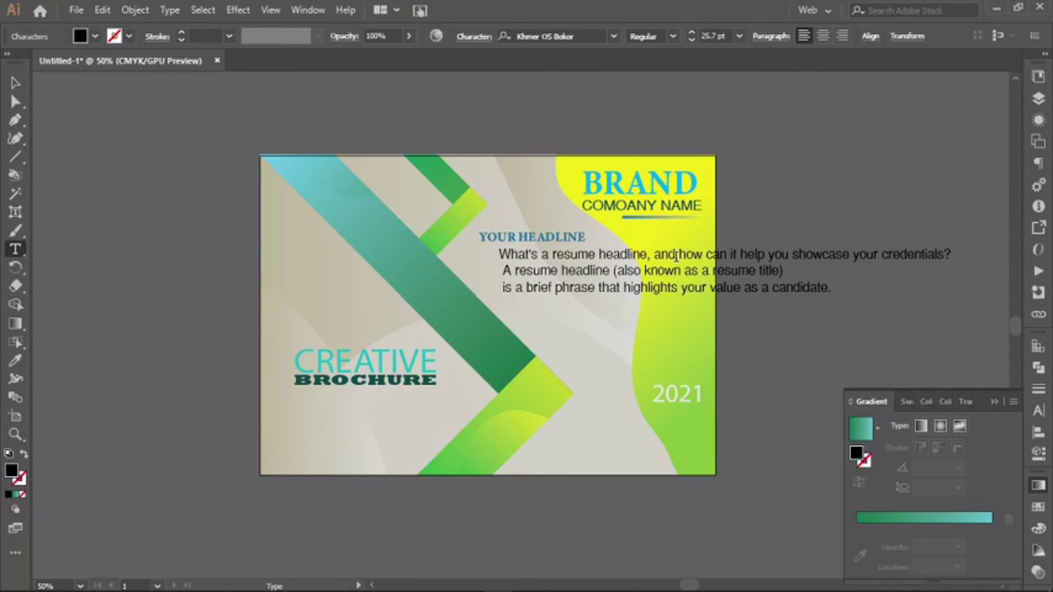
key(Return)
click(701, 271)
key(Return)
key(ctrl+a)
click(739, 36)
click(758, 172)
key(Escape)
Rejoin 'your credentials?' to the line above and move the paragraph up under the headline.
double_click(483, 271)
key(BackSpace)
click(15, 82)
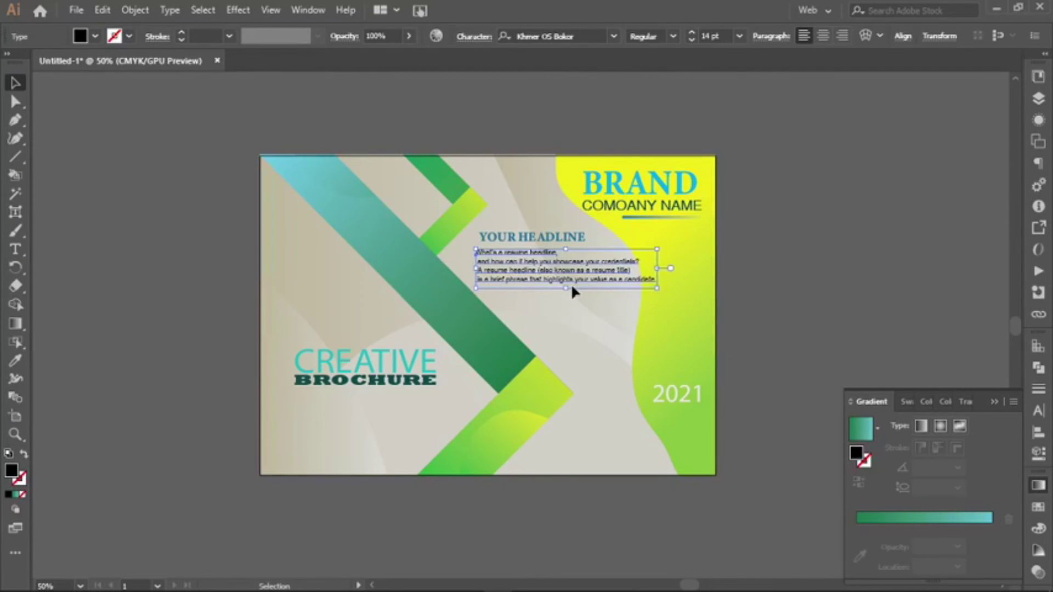
drag(571, 283, 553, 283)
click(744, 375)
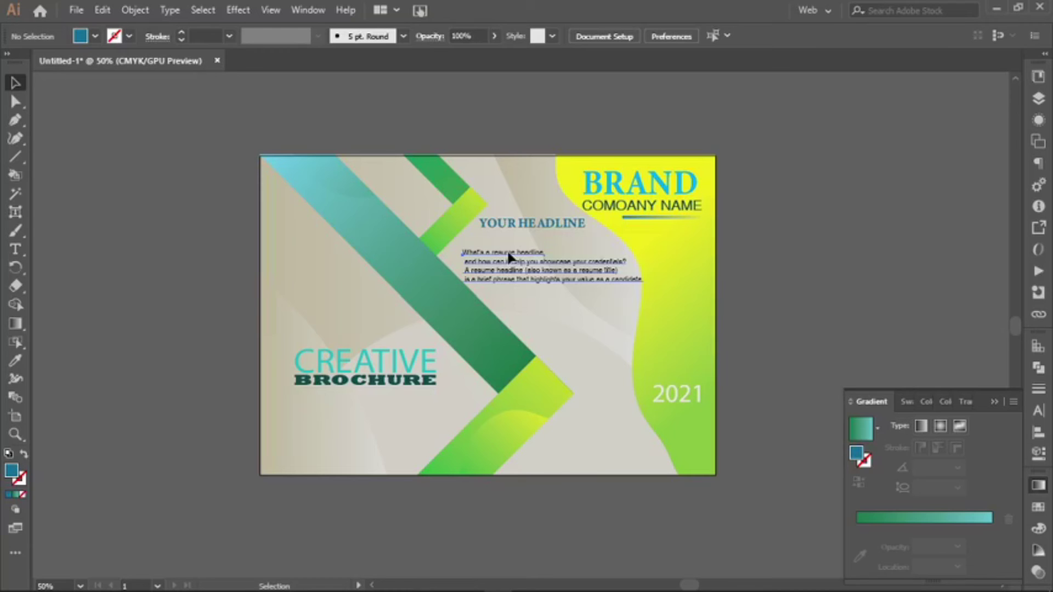
drag(555, 259, 552, 247)
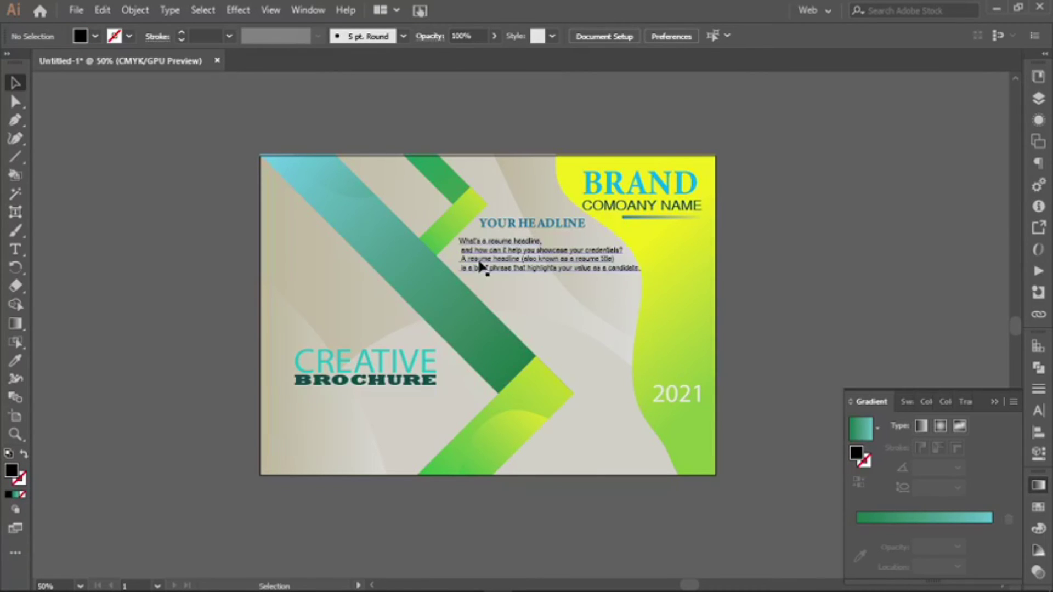
Check the paragraph's font size and fill colour swatches, then deselect it.
double_click(480, 267)
key(ctrl+a)
click(772, 36)
key(Escape)
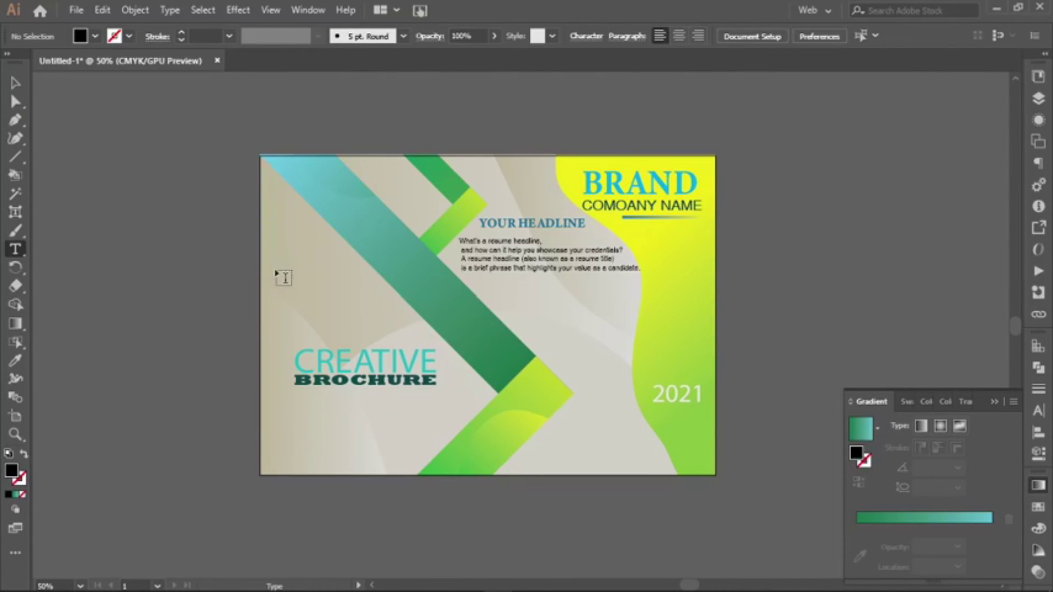
scroll(583, 357, down, 2)
scroll(583, 357, up, 1)
key(v)
click(491, 249)
click(95, 35)
click(66, 184)
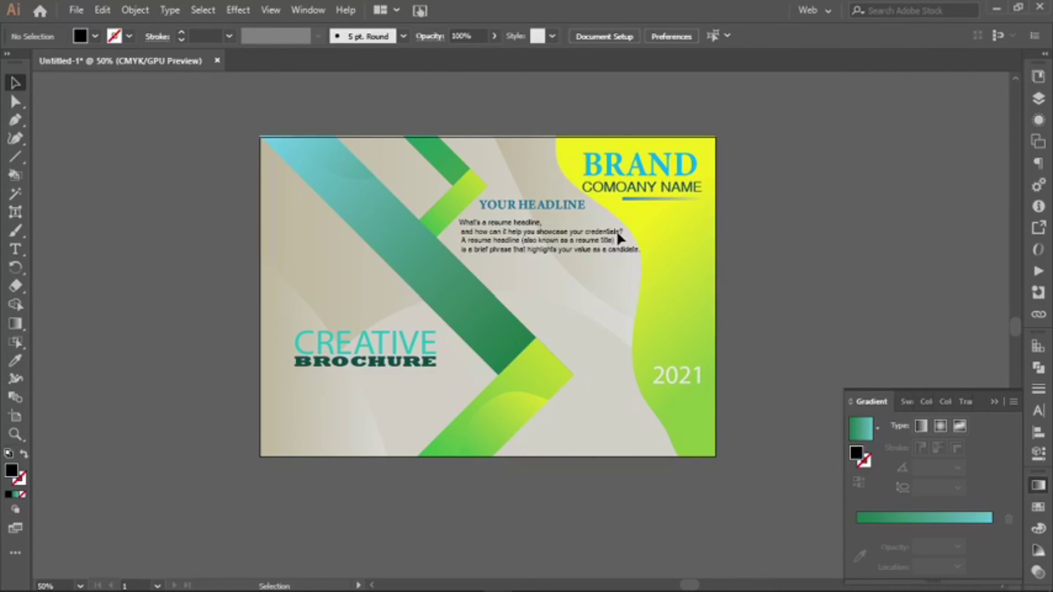
Separate the paragraph's two sentences with a blank line and hide the gradient panel.
key(t)
key(Return)
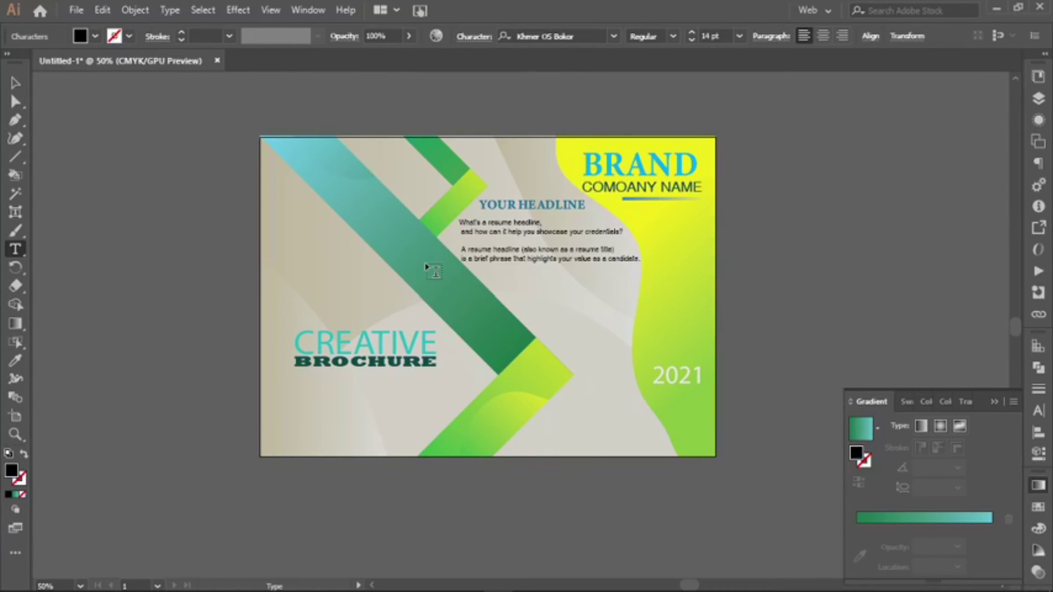
key(BackSpace)
key(Right)
key(Right)
key(Right)
key(Return)
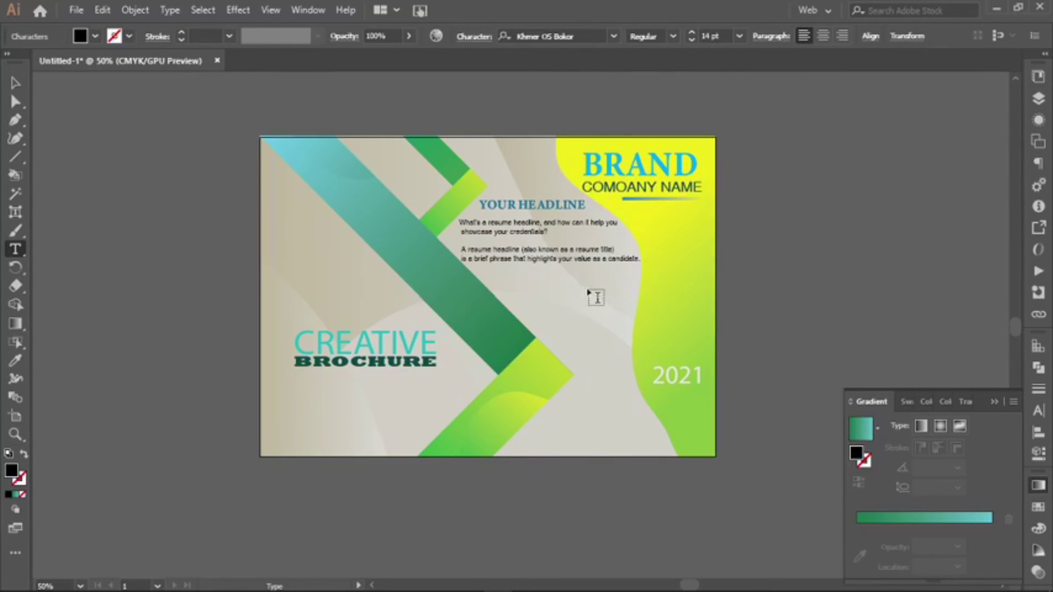
key(Escape)
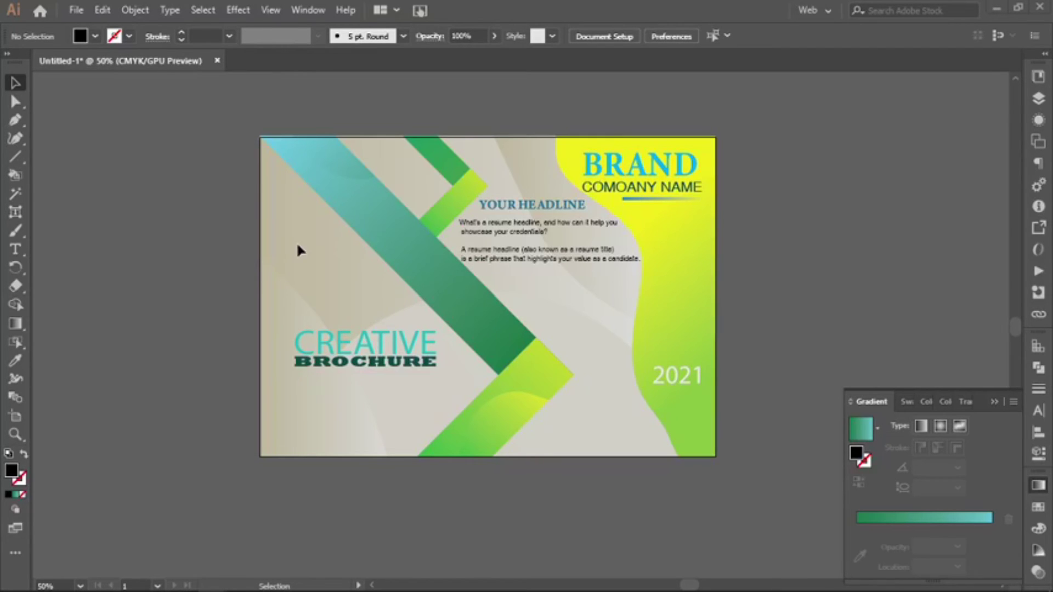
key(ctrl+F9)
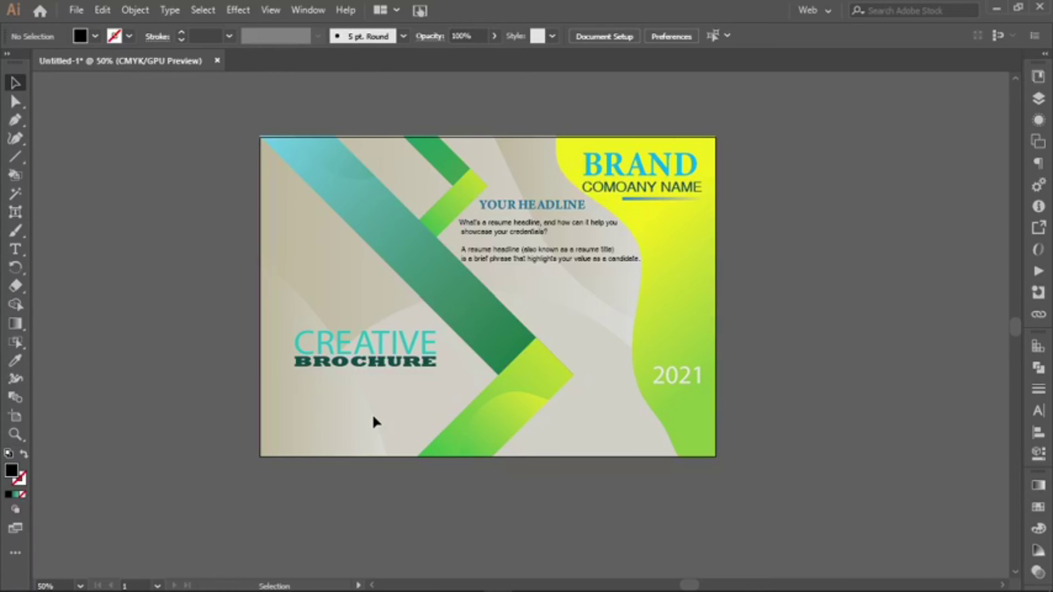
Zoom around the finished brochure, fit the artboard to the window, and bring up the File menu.
scroll(844, 317, up, 1)
scroll(662, 300, down, 4)
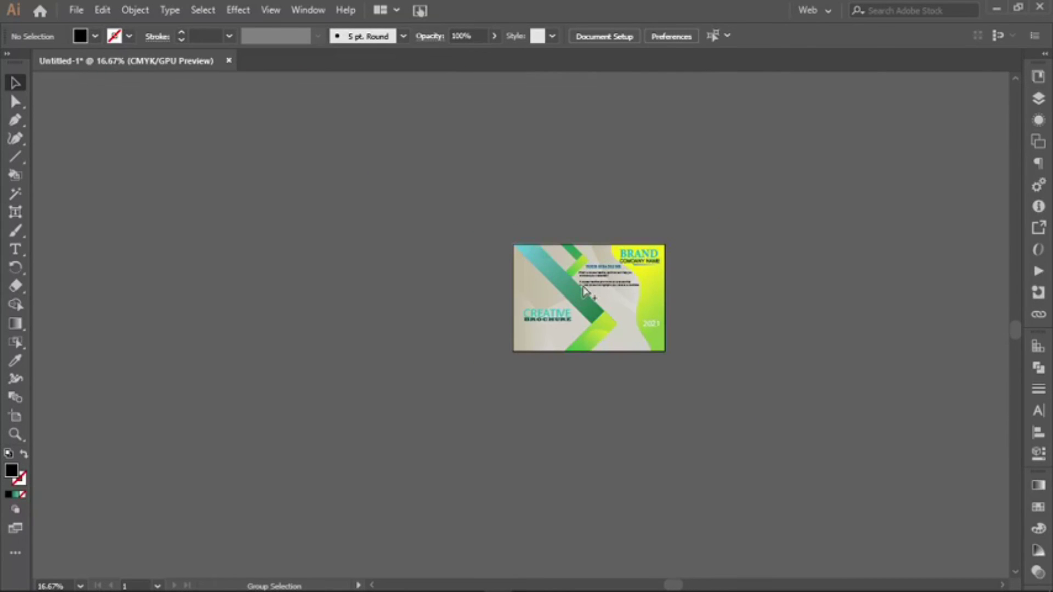
scroll(584, 290, up, 4)
scroll(615, 290, up, 2)
scroll(649, 290, down, 1)
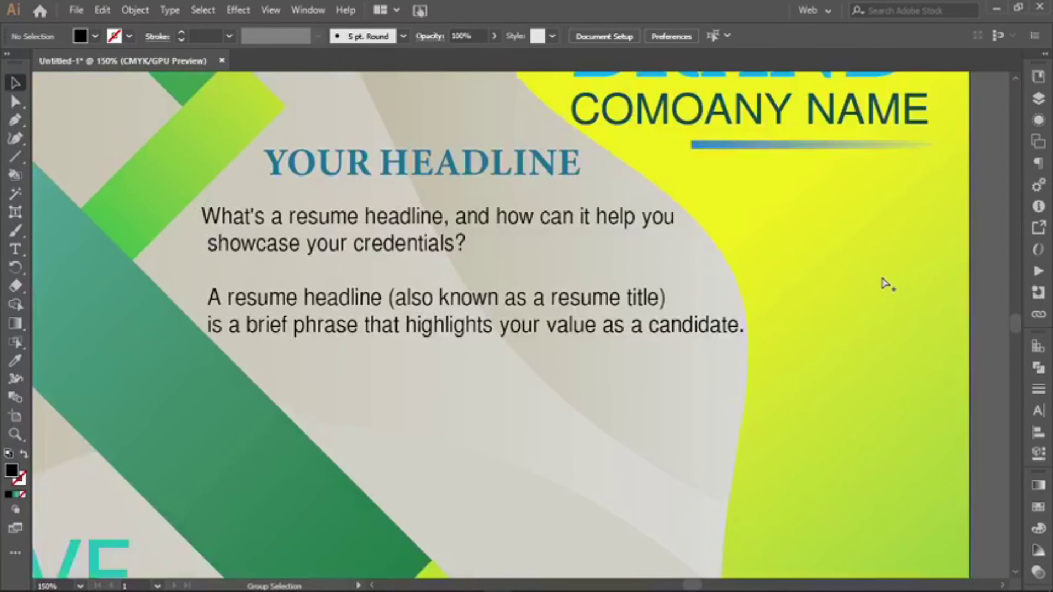
scroll(884, 283, down, 1)
scroll(776, 254, down, 2)
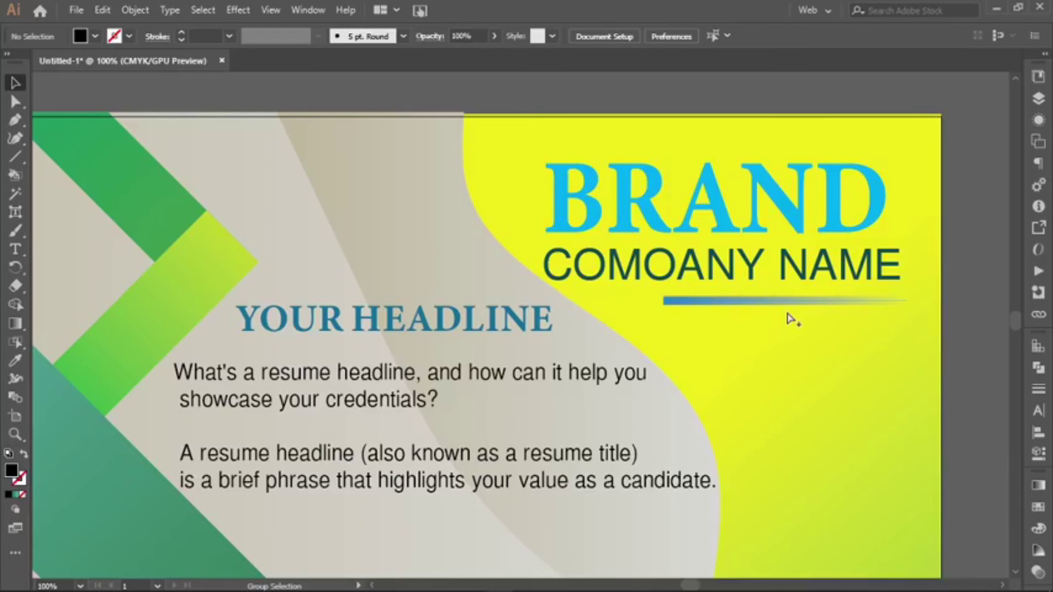
scroll(788, 318, down, 2)
scroll(936, 324, up, 1)
scroll(453, 319, left, 2)
scroll(453, 318, up, 1)
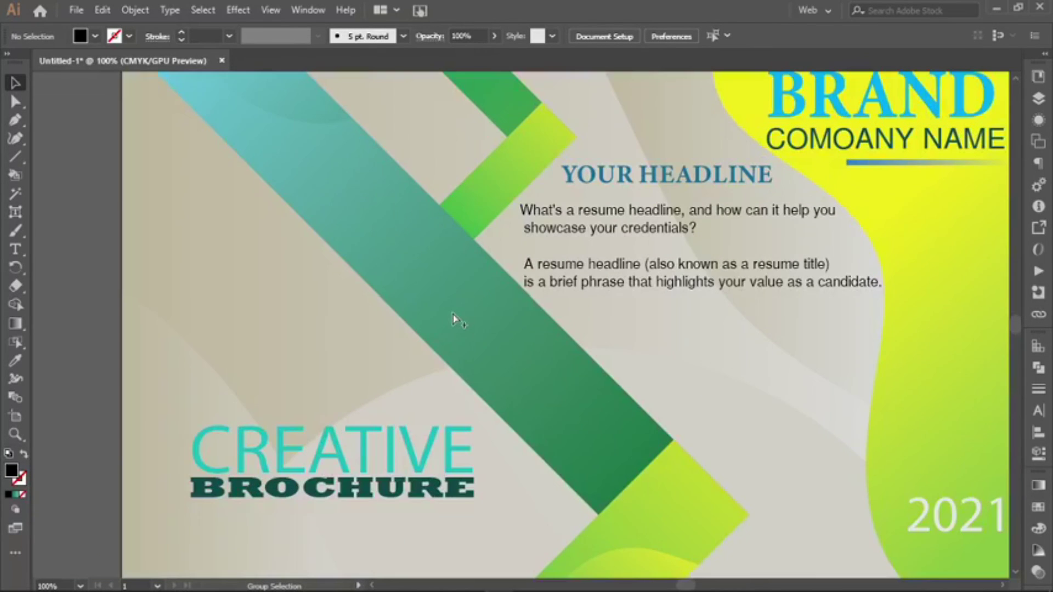
key(ctrl+0)
click(76, 10)
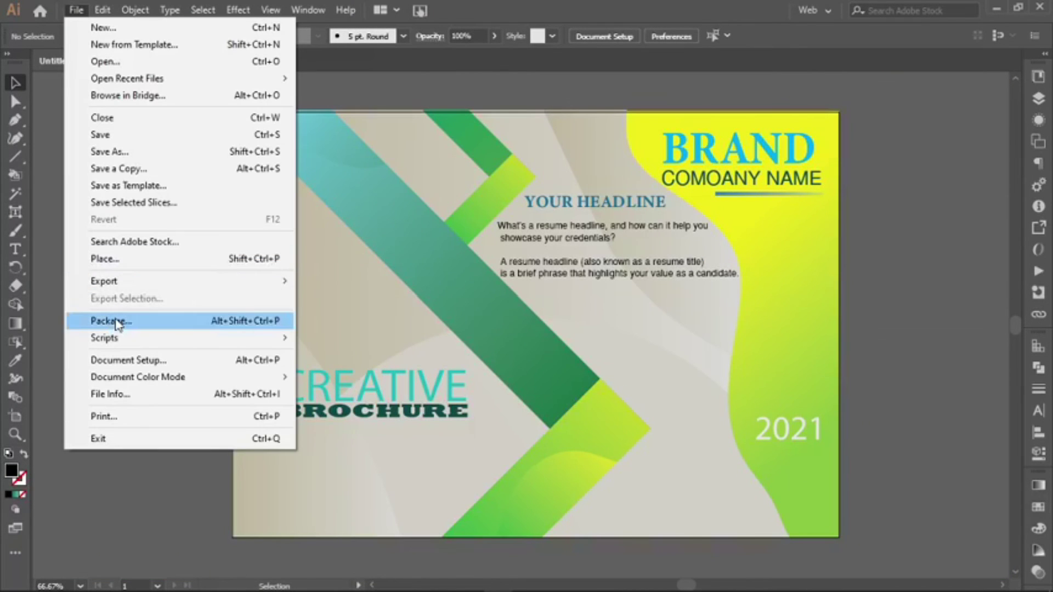
Export the artboard to the Desktop as 'Poster design' PNG at High (300 ppi).
mouse_move(104, 281)
click(338, 301)
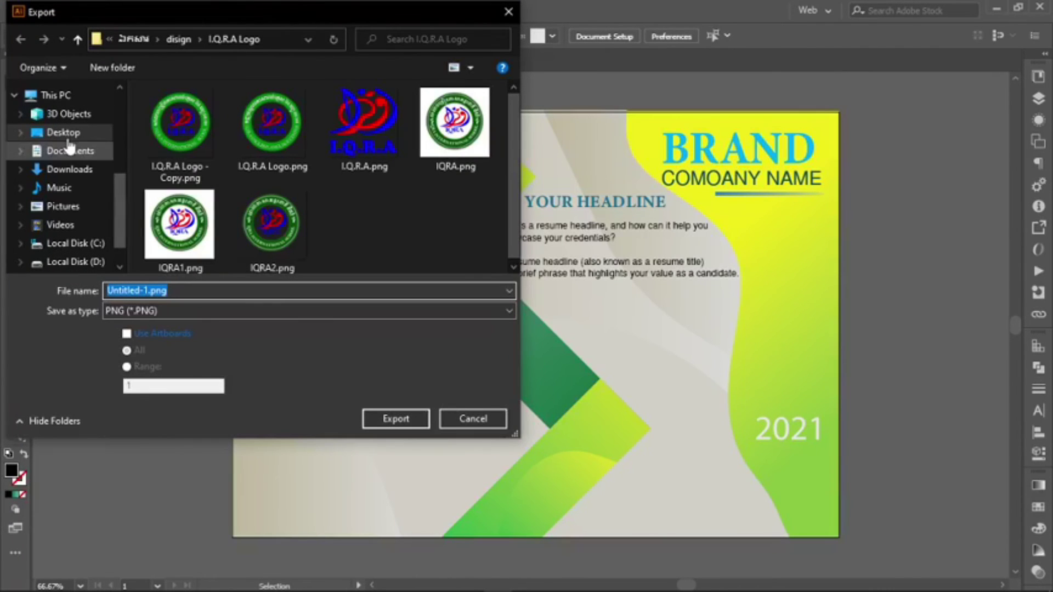
click(63, 132)
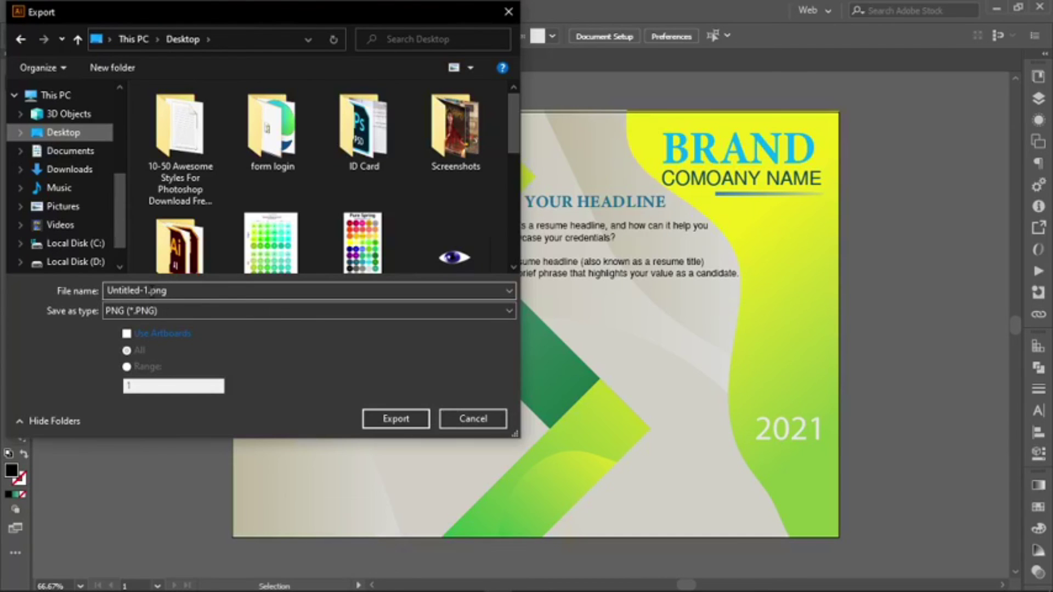
double_click(146, 291)
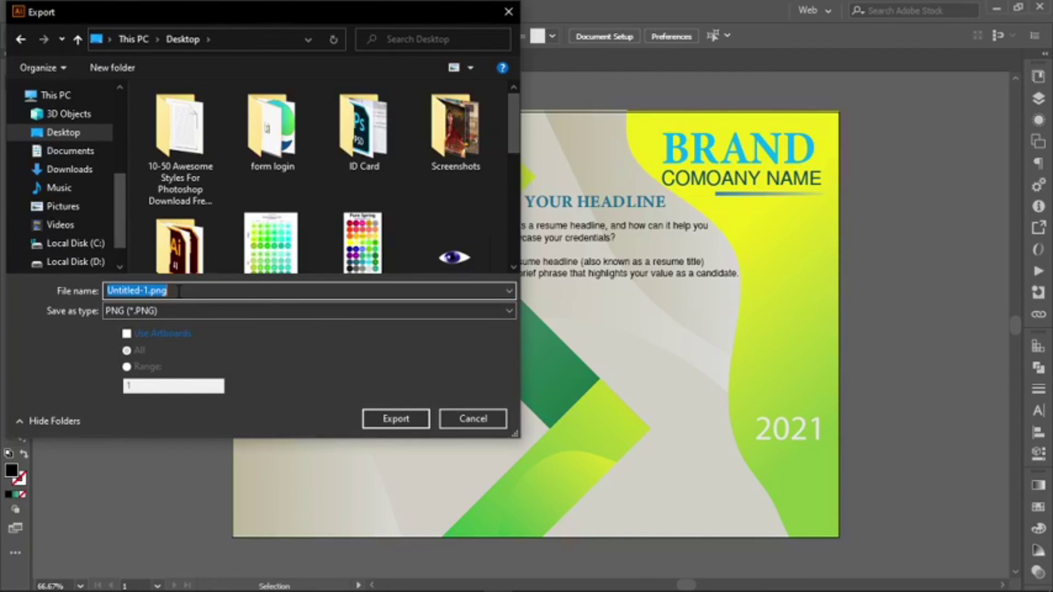
text(Poster design)
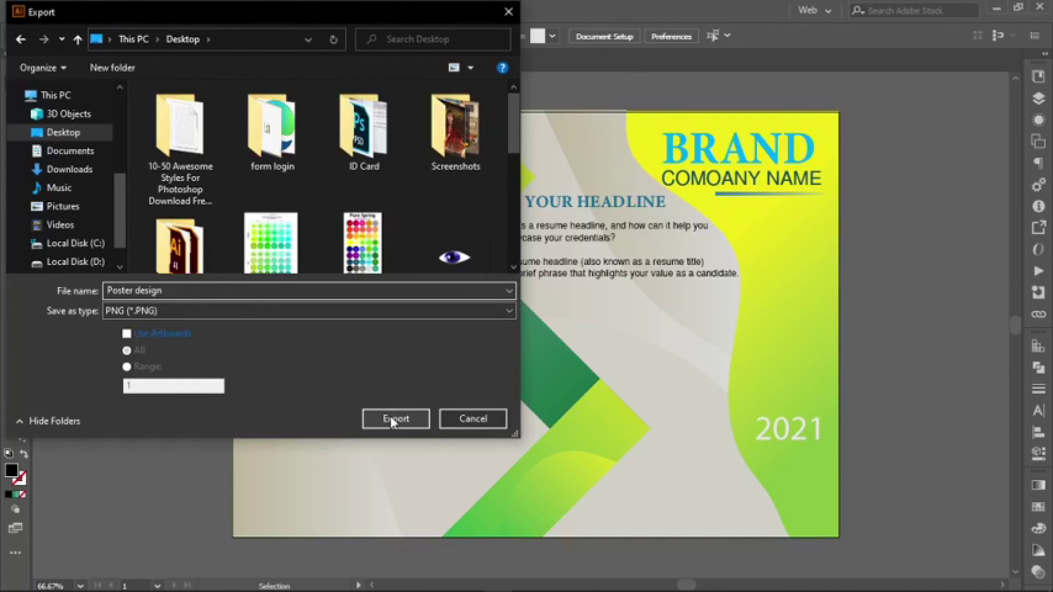
click(392, 420)
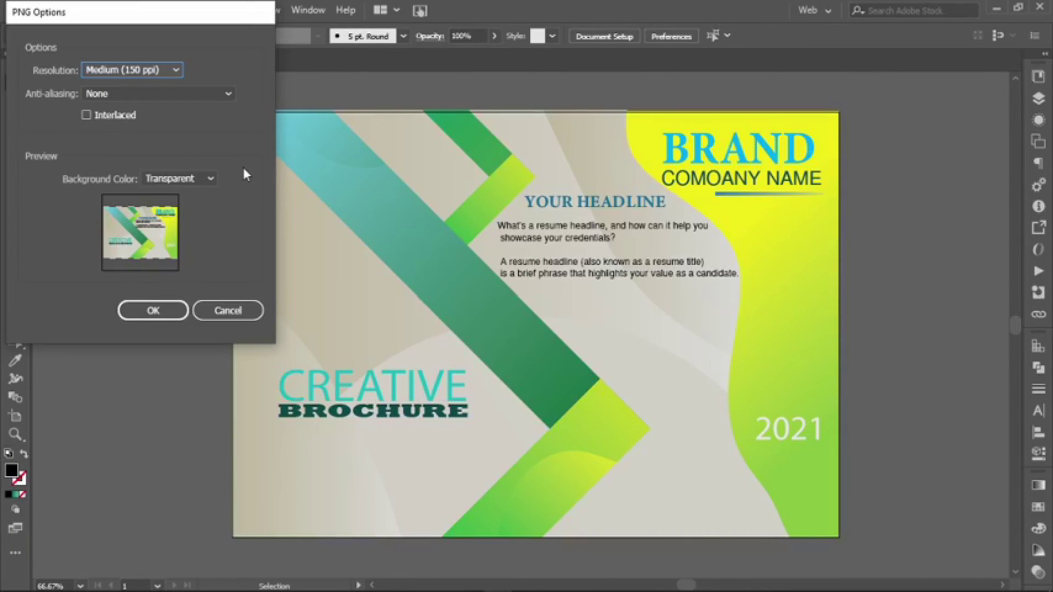
click(184, 77)
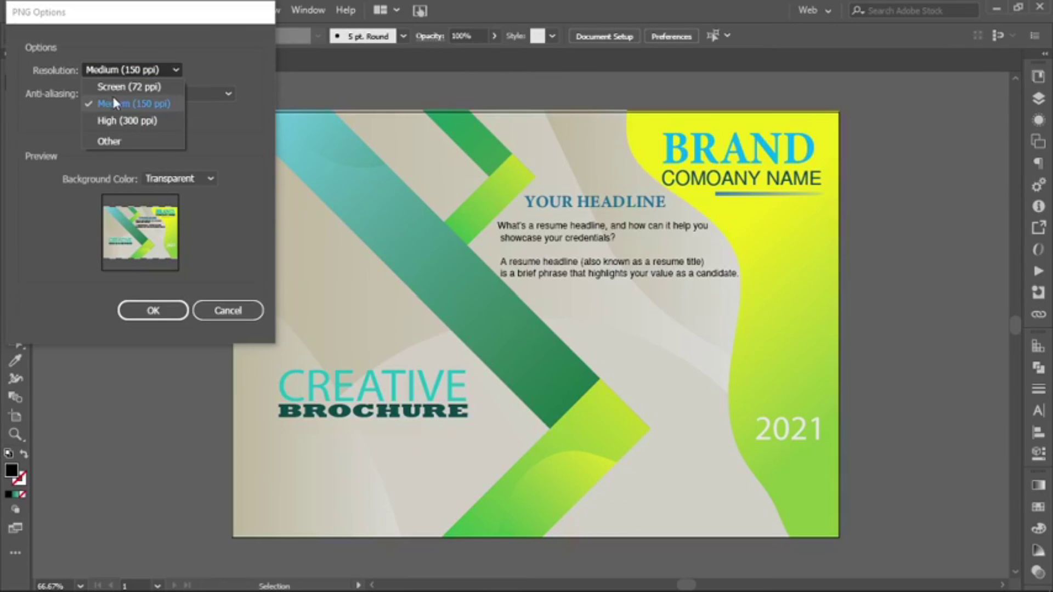
click(117, 122)
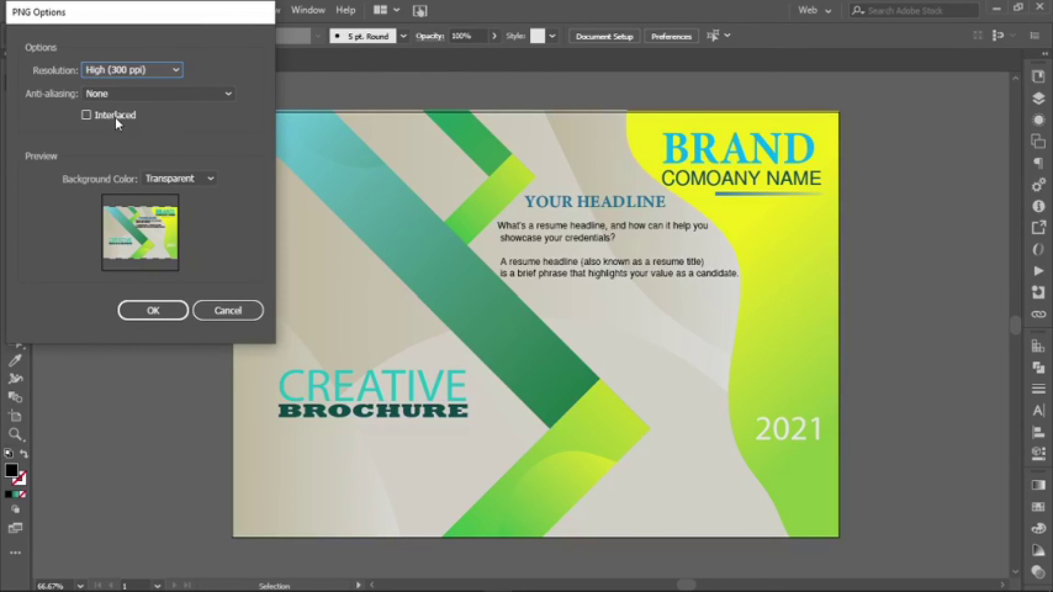
key(Return)
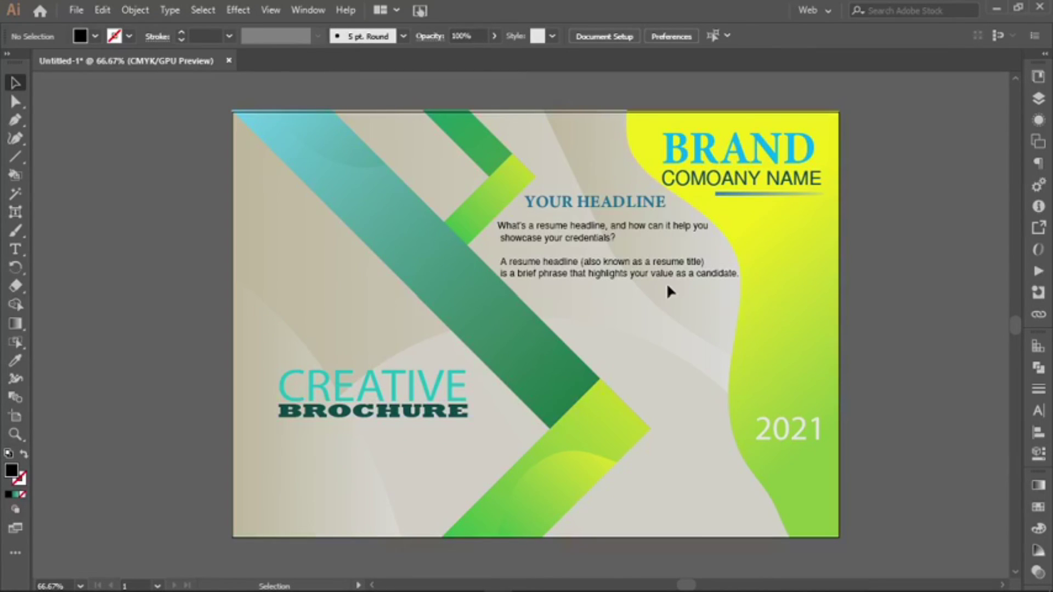
Open Poster design.png from the desktop in Photos and zoom around to inspect it.
click(998, 8)
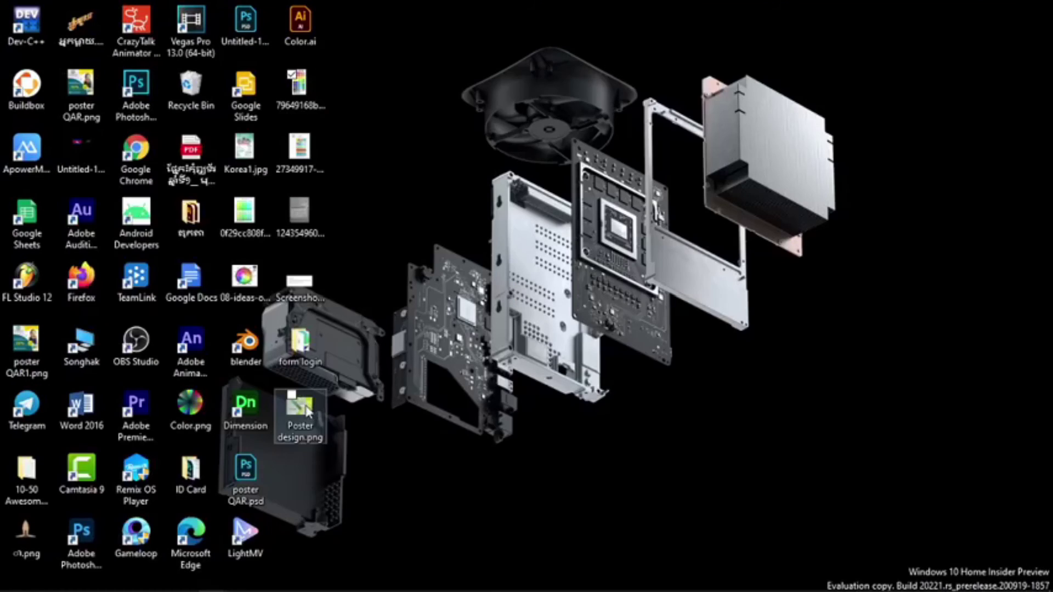
double_click(306, 411)
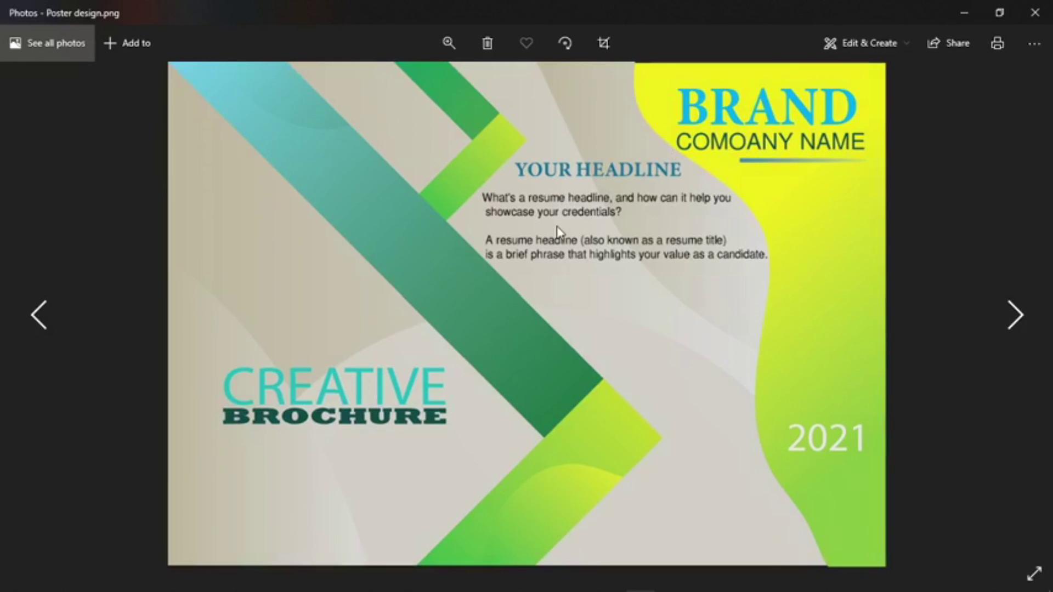
scroll(514, 327, up, 2)
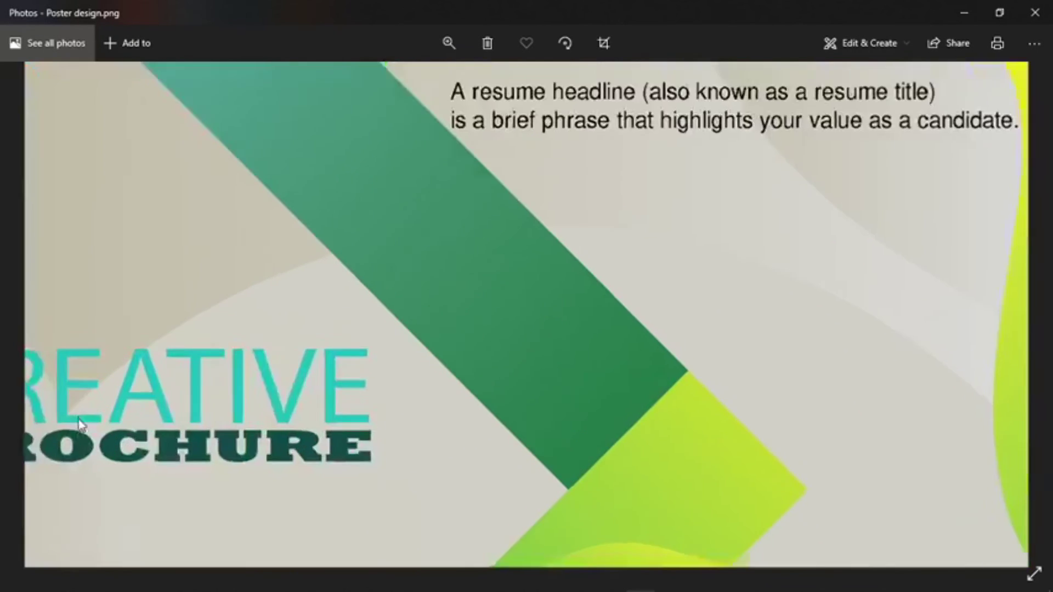
scroll(110, 439, up, 2)
scroll(294, 357, up, 2)
scroll(618, 221, down, 6)
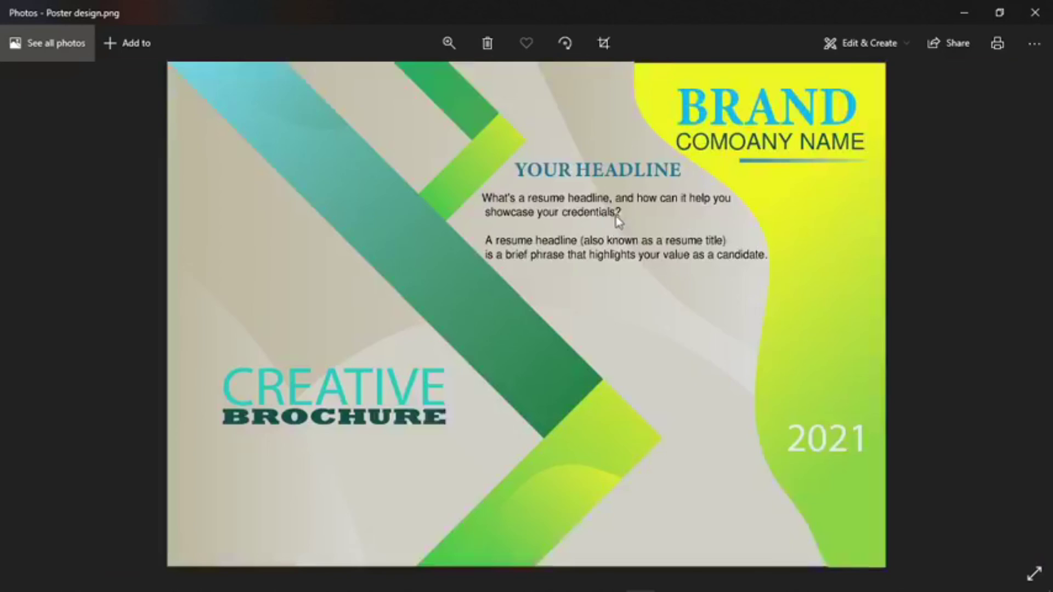
scroll(620, 216, up, 1)
scroll(588, 294, up, 2)
scroll(483, 129, up, 1)
scroll(524, 364, down, 2)
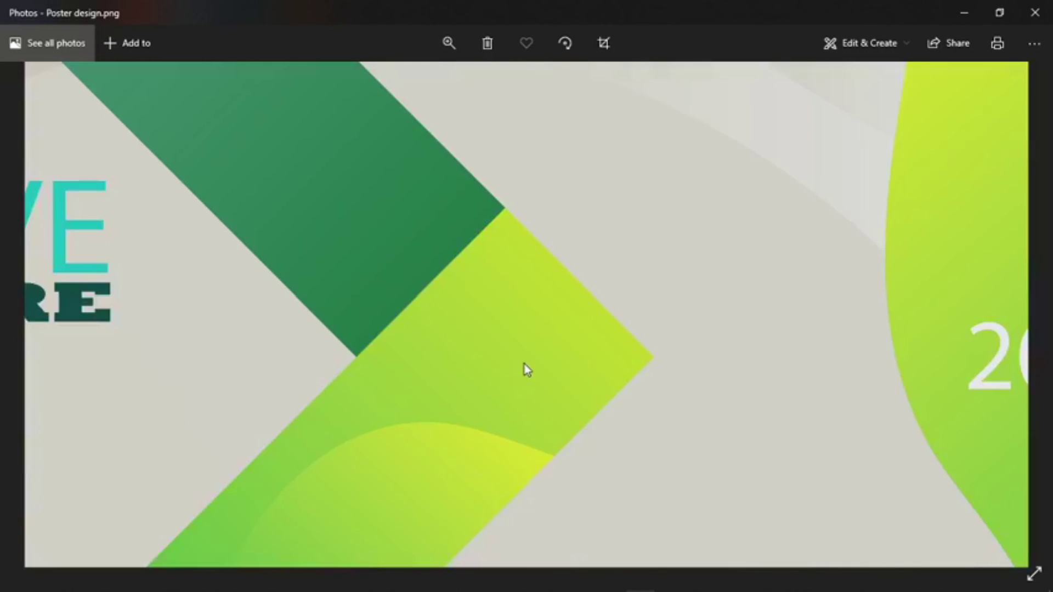
scroll(483, 329, down, 2)
scroll(412, 296, down, 2)
scroll(252, 288, up, 3)
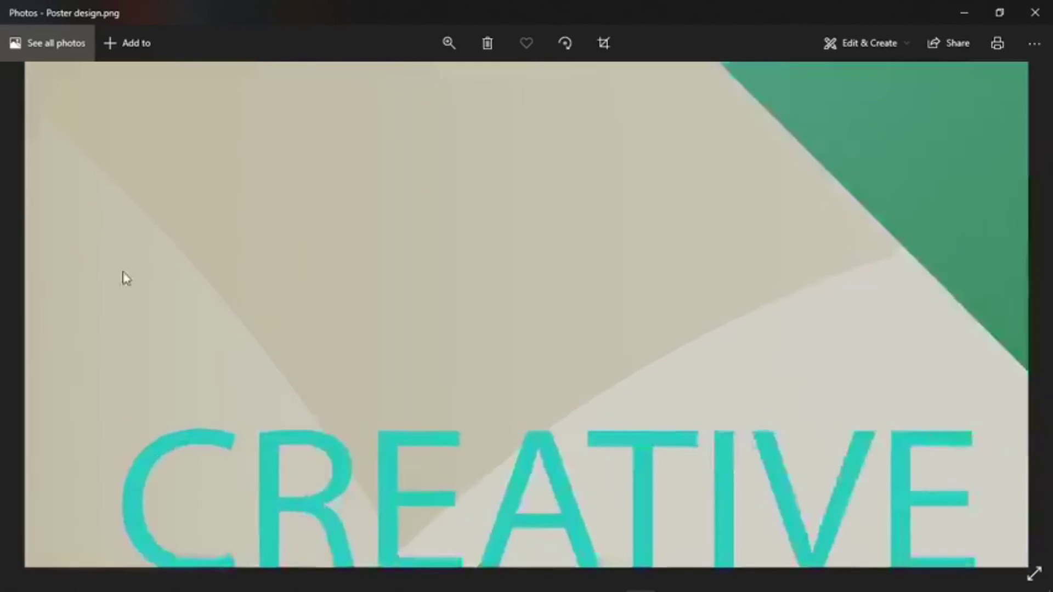
scroll(214, 260, up, 2)
scroll(333, 331, down, 1)
scroll(694, 282, down, 2)
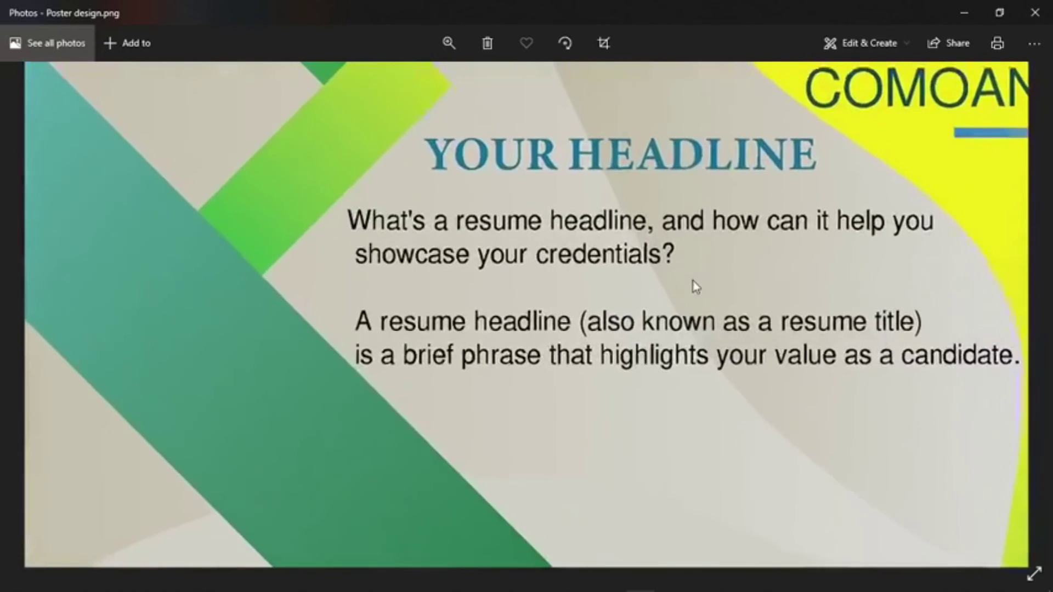
scroll(663, 319, down, 3)
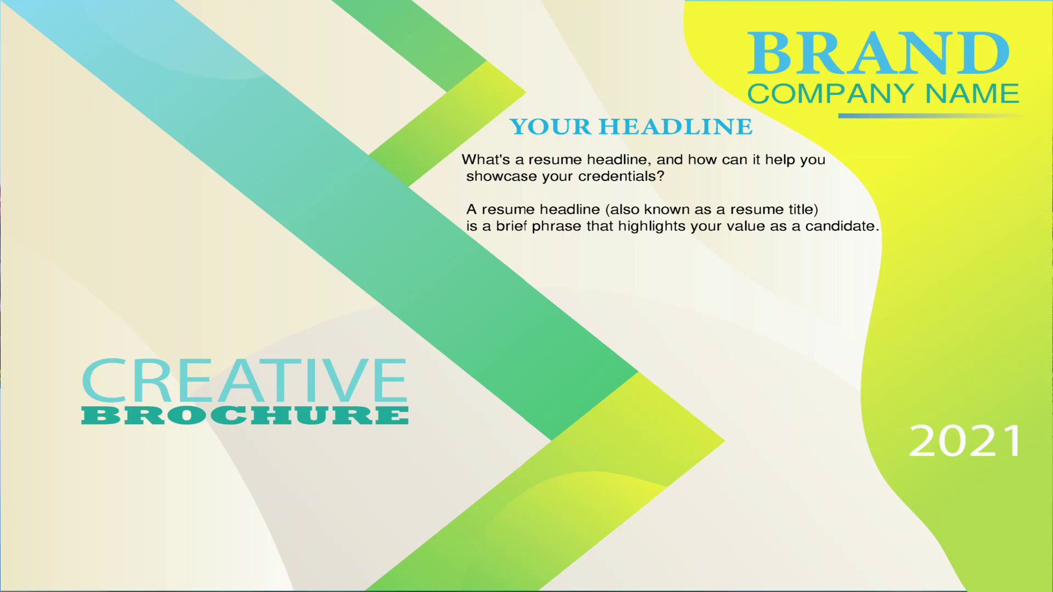